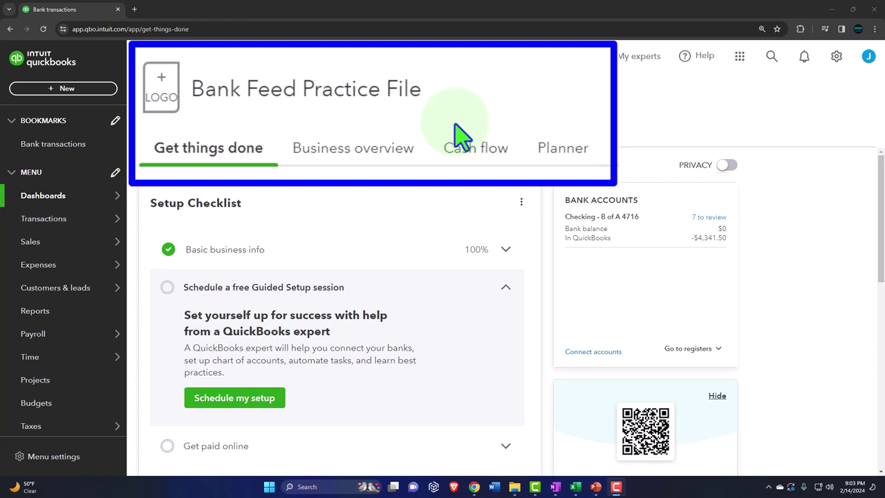
Open the Balance Sheet, Profit and Loss, and Trial Balance favorite reports, each in its own new browser tab.
{"action": "left_click", "coordinate": [54, 312]}
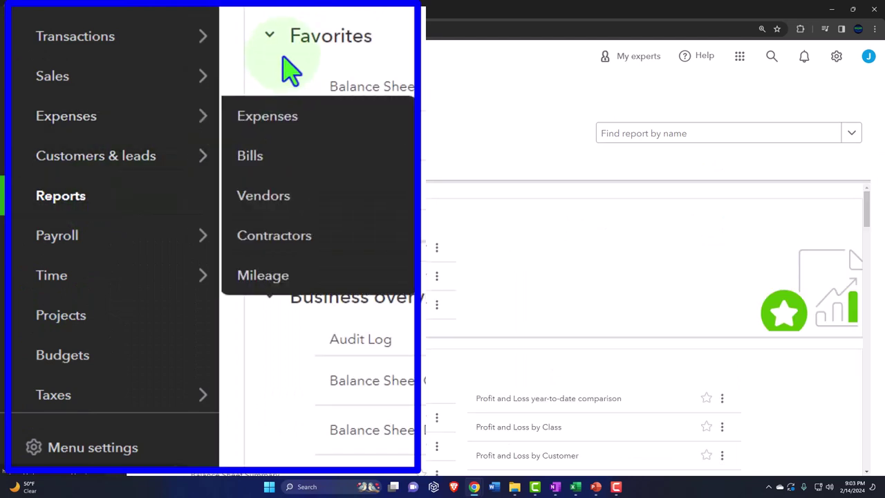
{"action": "right_click", "coordinate": [220, 253]}
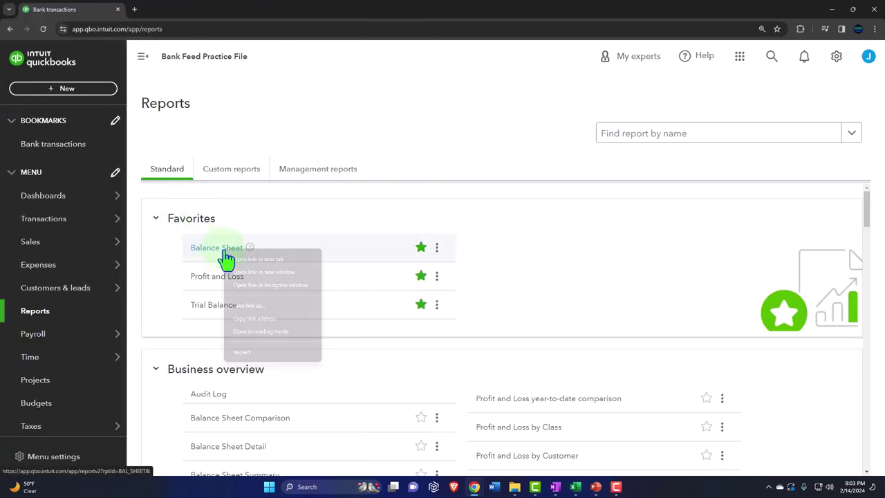
{"action": "left_click", "coordinate": [336, 146]}
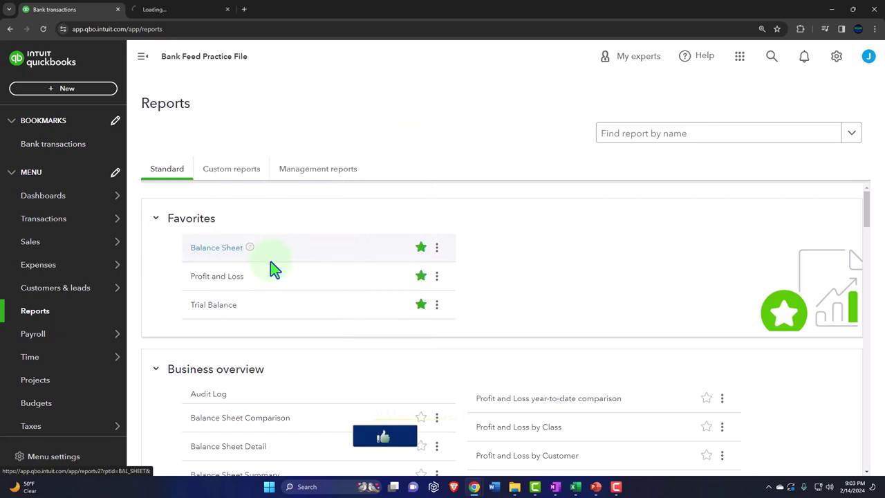
{"action": "right_click", "coordinate": [228, 278]}
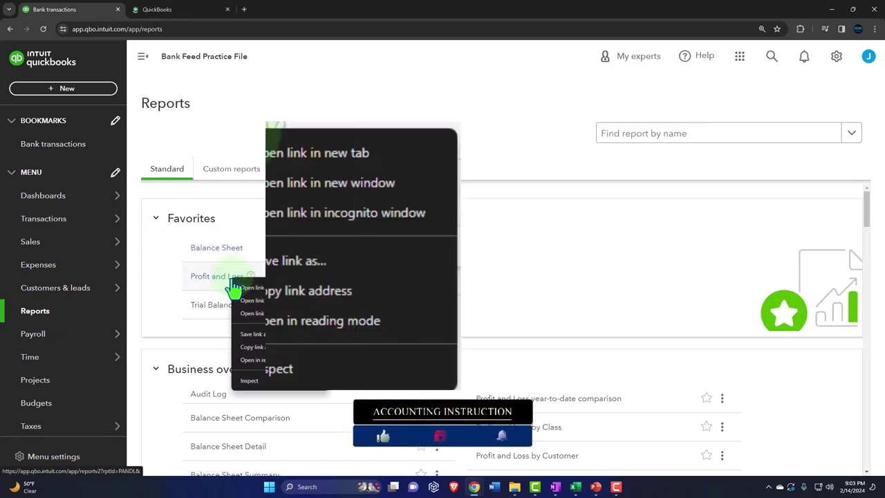
{"action": "left_click", "coordinate": [330, 153]}
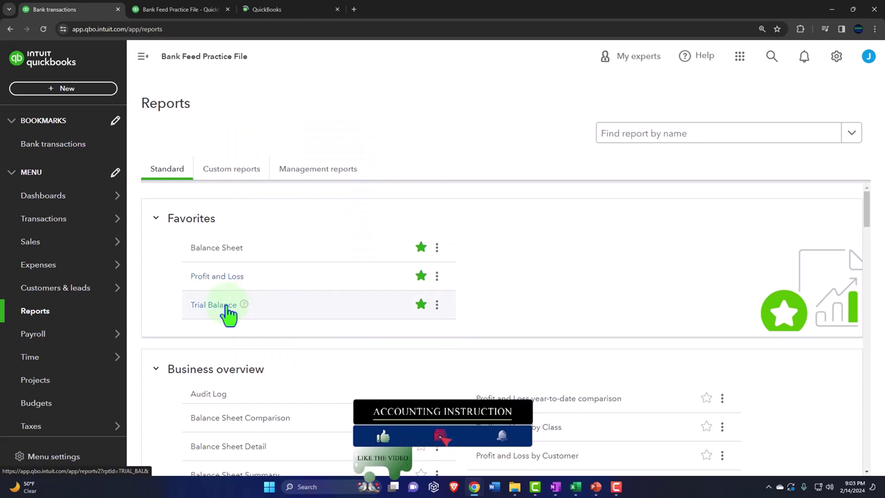
{"action": "right_click", "coordinate": [229, 307]}
{"action": "left_click", "coordinate": [339, 164]}
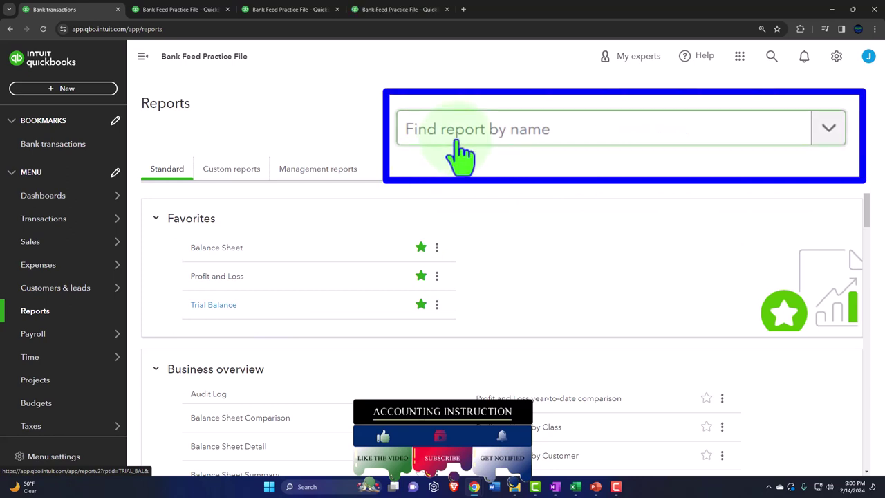
Show the Balance Sheet report with the navigation menu collapsed and set its period from 01/01/2024 to 03/31/2024.
{"action": "left_click", "coordinate": [180, 9]}
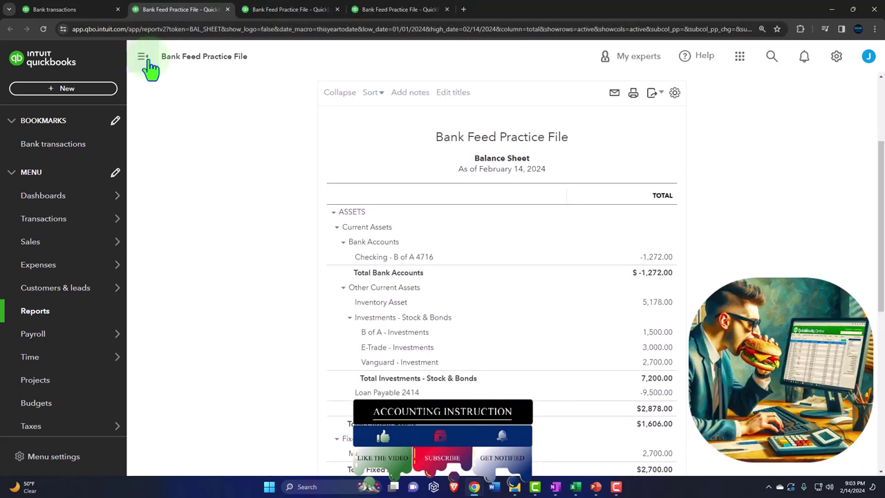
{"action": "left_click", "coordinate": [143, 58]}
{"action": "scroll", "coordinate": [158, 198], "scroll_direction": "up", "scroll_amount": 3}
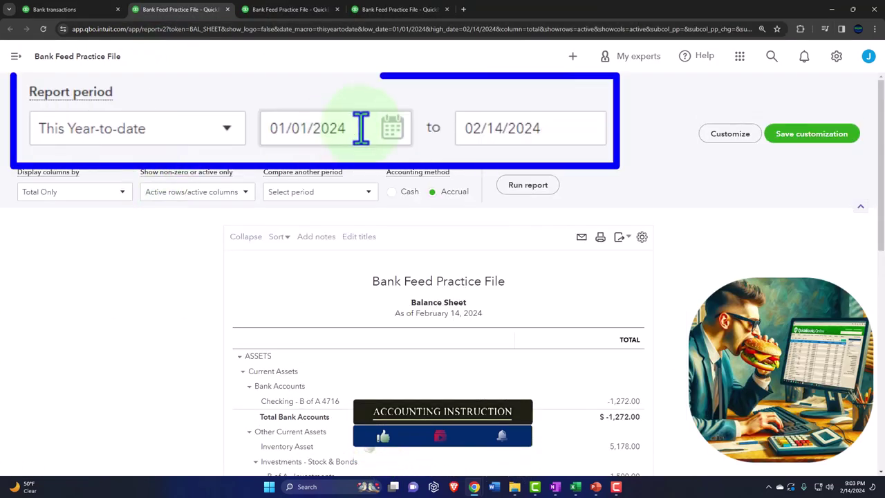
{"action": "left_click", "coordinate": [360, 128]}
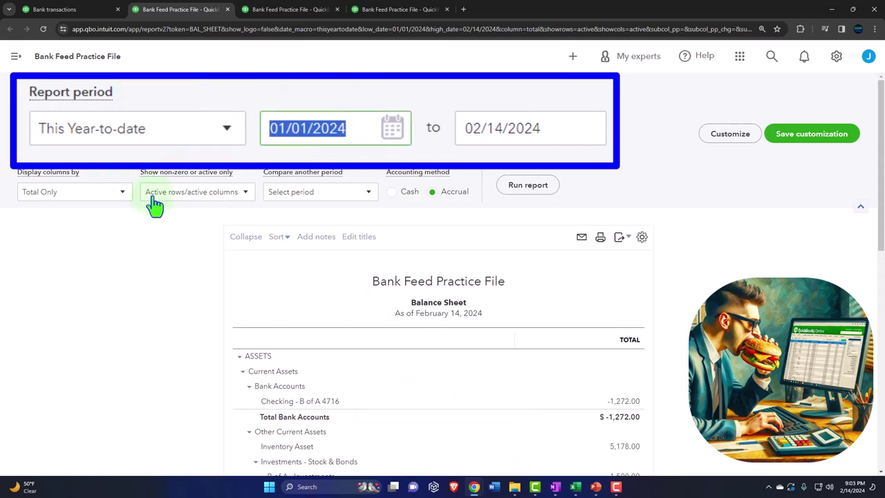
{"action": "type", "text": "010124"}
{"action": "key", "text": "Tab"}
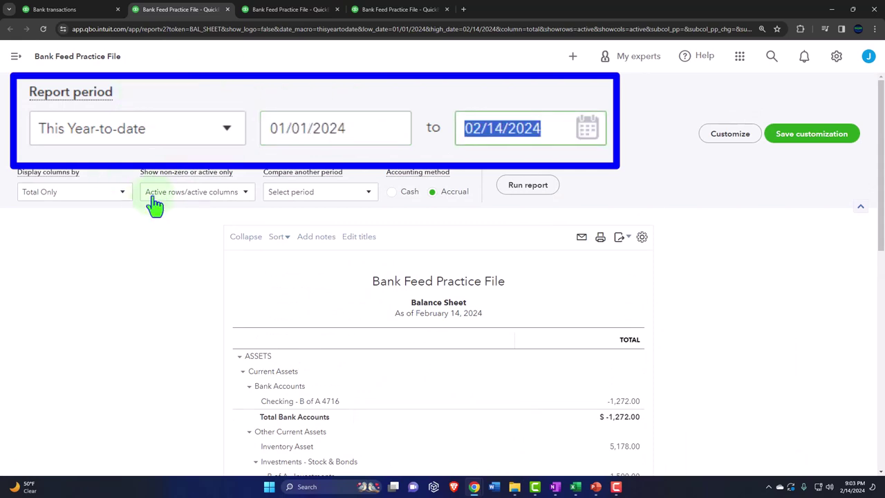
{"action": "type", "text": "033124"}
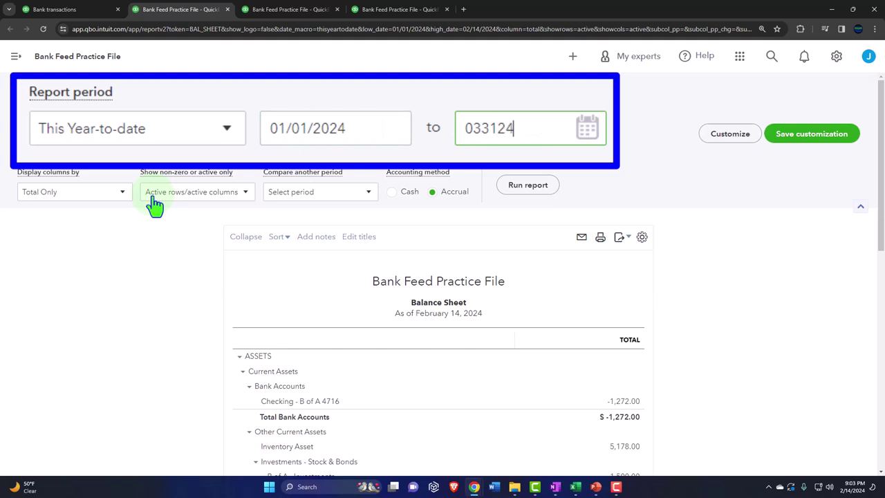
{"action": "key", "text": "Tab"}
Display the Balance Sheet columns by Months and run the report.
{"action": "left_click", "coordinate": [121, 193]}
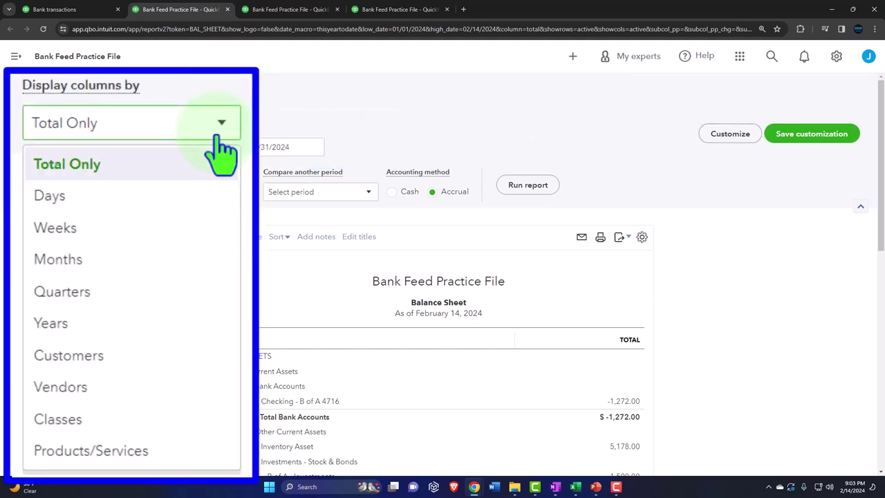
{"action": "left_click", "coordinate": [166, 259]}
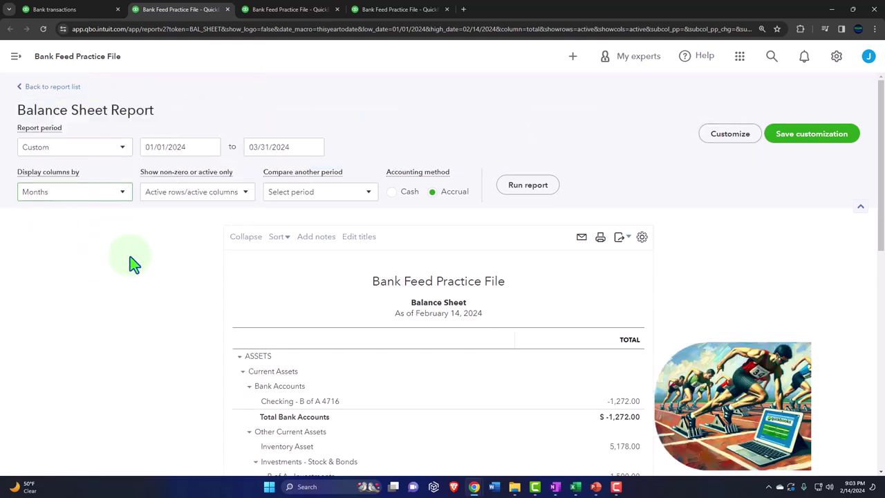
{"action": "left_click", "coordinate": [513, 195]}
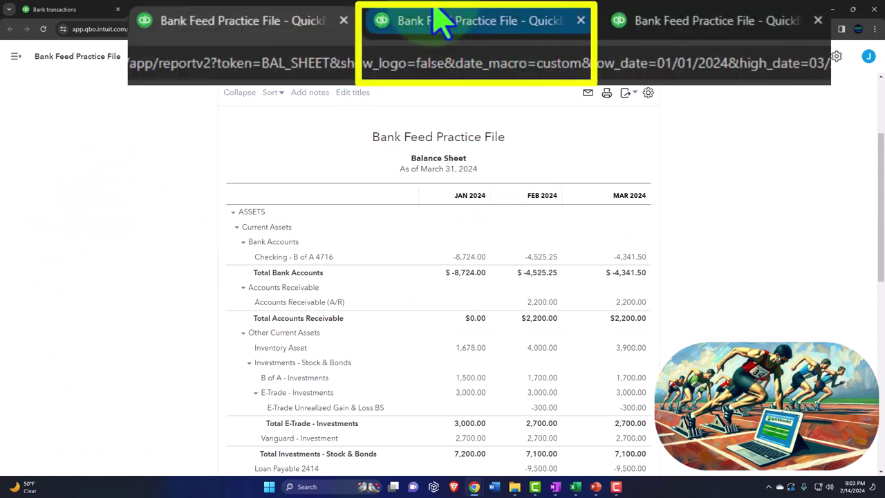
Switch to the Profit and Loss report, collapse the navigation menu, and set the period from 01/01/2024 to 03/31/2024.
{"action": "left_click", "coordinate": [400, 9]}
{"action": "left_click", "coordinate": [143, 58]}
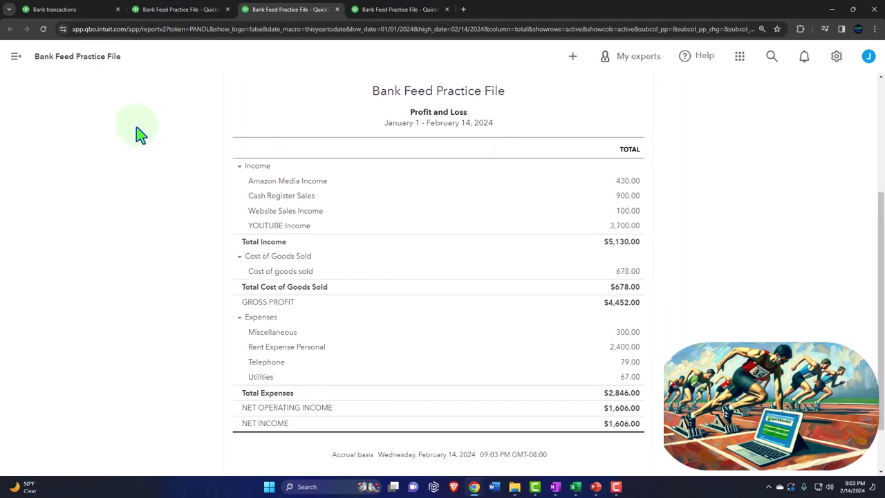
{"action": "scroll", "coordinate": [136, 134], "scroll_direction": "up", "scroll_amount": 5}
{"action": "left_click", "coordinate": [186, 138]}
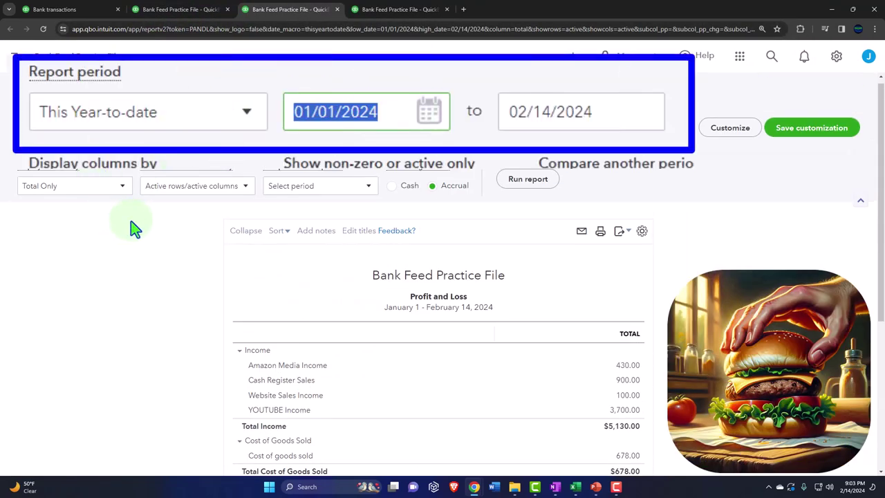
{"action": "type", "text": "01012024"}
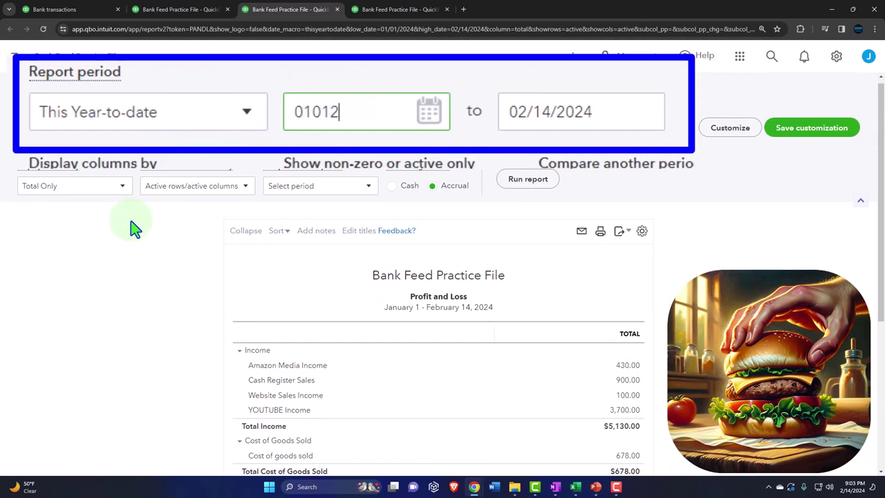
{"action": "key", "text": "Tab"}
{"action": "type", "text": "03"}
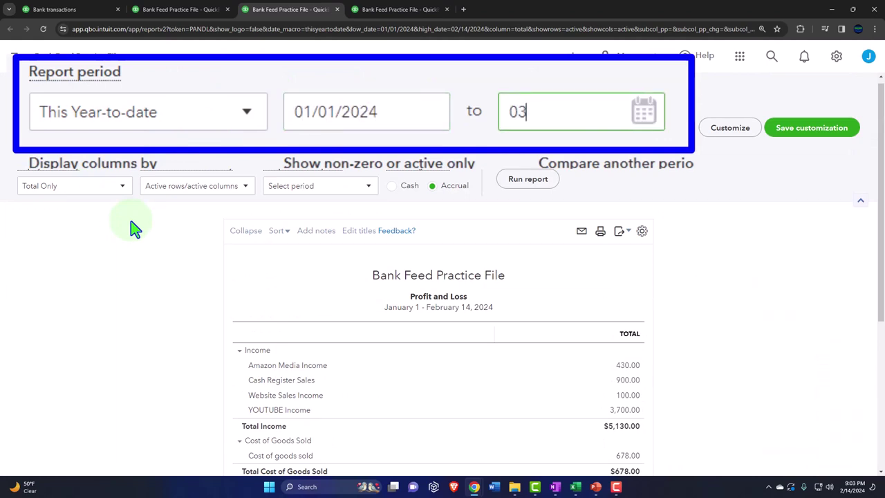
{"action": "type", "text": "/31/2024"}
{"action": "key", "text": "Tab"}
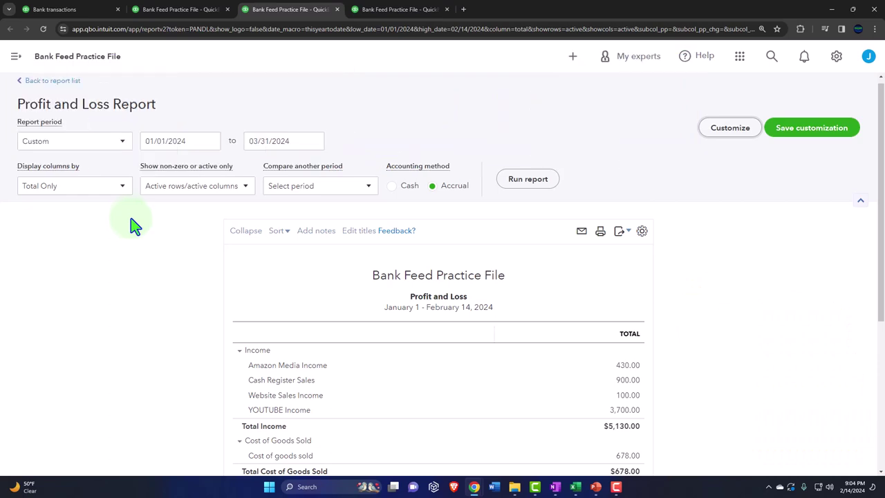
Display the Profit and Loss columns by Months and run the report.
{"action": "left_click", "coordinate": [123, 187]}
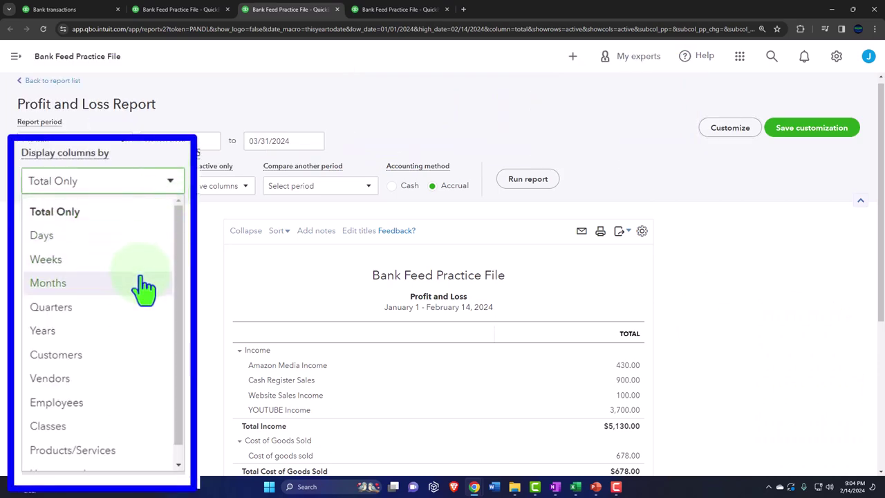
{"action": "left_click", "coordinate": [108, 257]}
{"action": "left_click", "coordinate": [528, 183]}
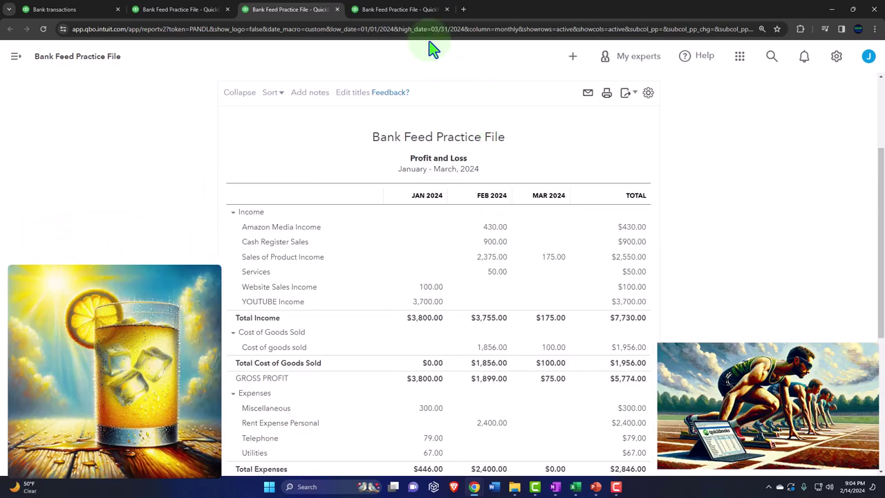
Switch to the Trial Balance report and collapse the navigation menu to reach its report settings.
{"action": "left_click", "coordinate": [409, 11]}
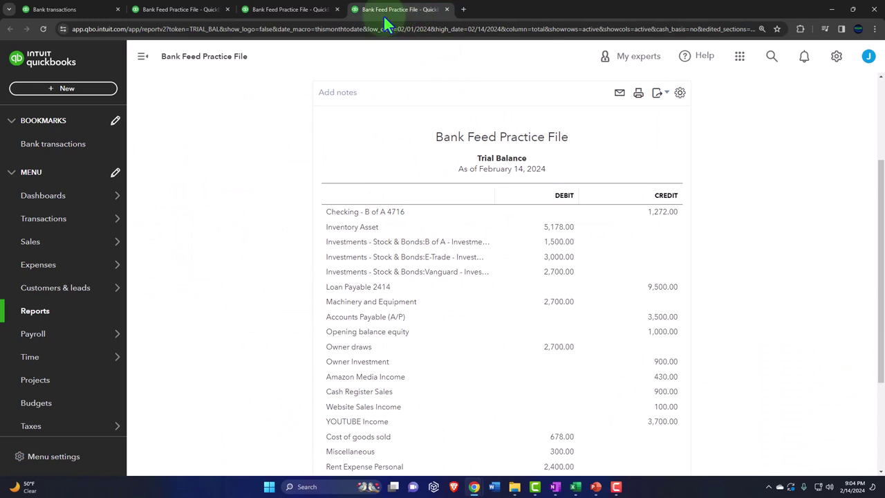
{"action": "left_click", "coordinate": [143, 58]}
{"action": "scroll", "coordinate": [133, 95], "scroll_direction": "up", "scroll_amount": 3}
{"action": "left_click_drag", "start_coordinate": [184, 147], "coordinate": [110, 174]}
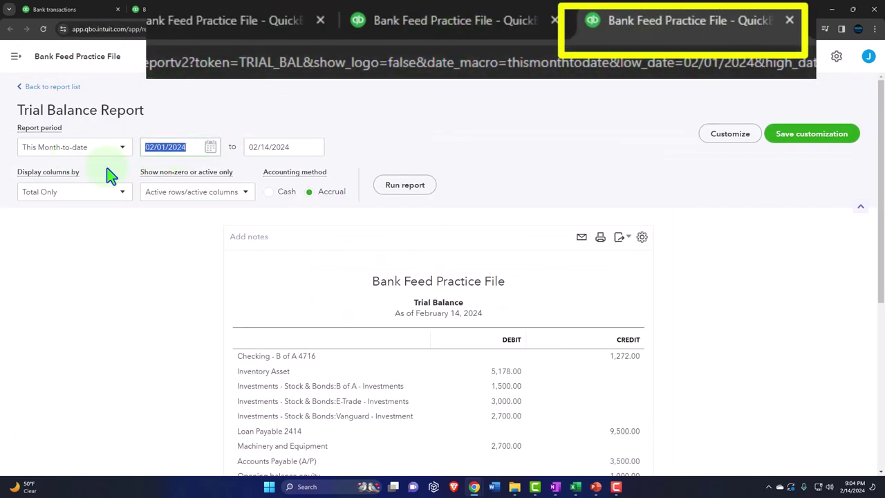
{"action": "type", "text": "0102"}
{"action": "key", "text": "Tab"}
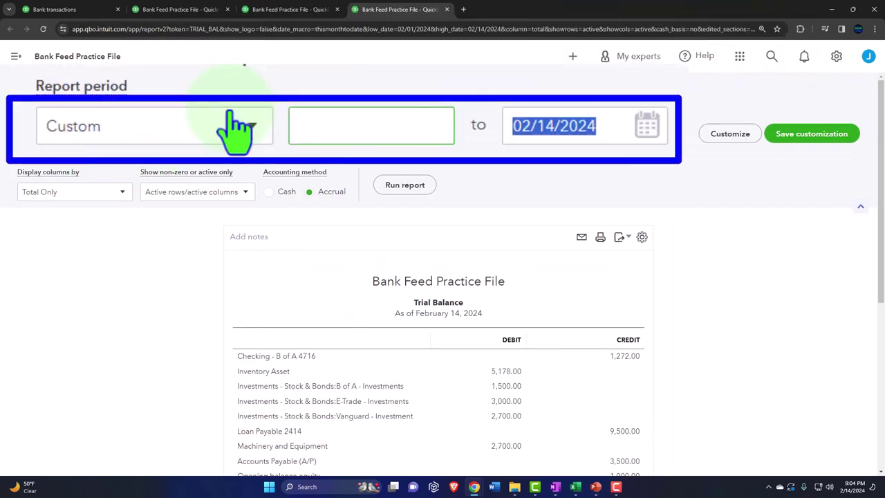
{"action": "type", "text": "03"}
Set the Trial Balance report period from 01/01/2024 to 03/31/2024.
{"action": "left_click", "coordinate": [296, 127]}
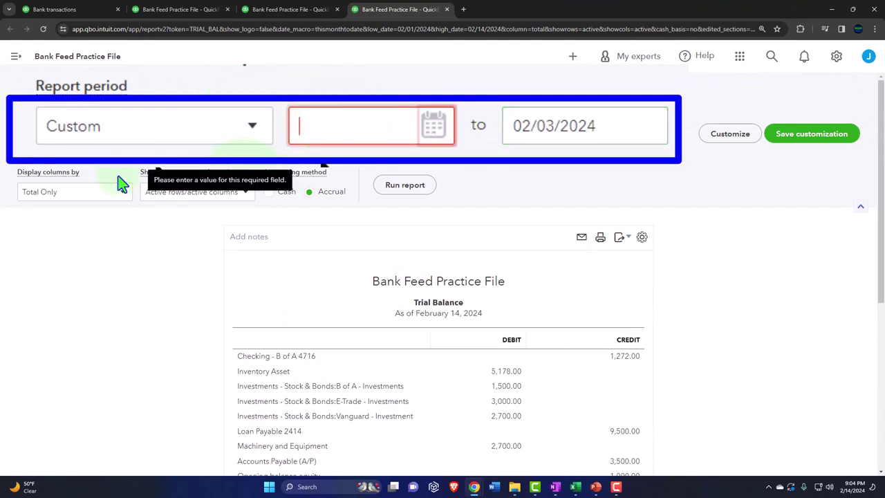
{"action": "type", "text": "01"}
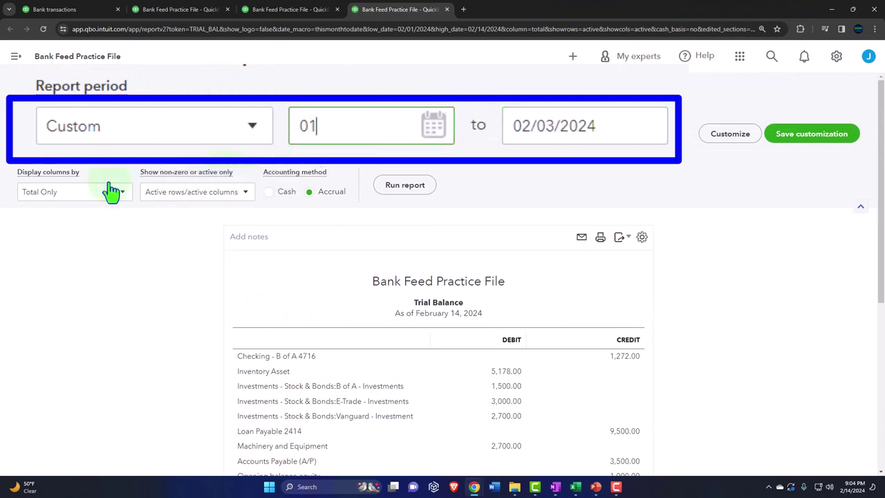
{"action": "type", "text": "/01/2024"}
{"action": "key", "text": "Tab"}
{"action": "type", "text": "03/31/2024"}
{"action": "key", "text": "Tab"}
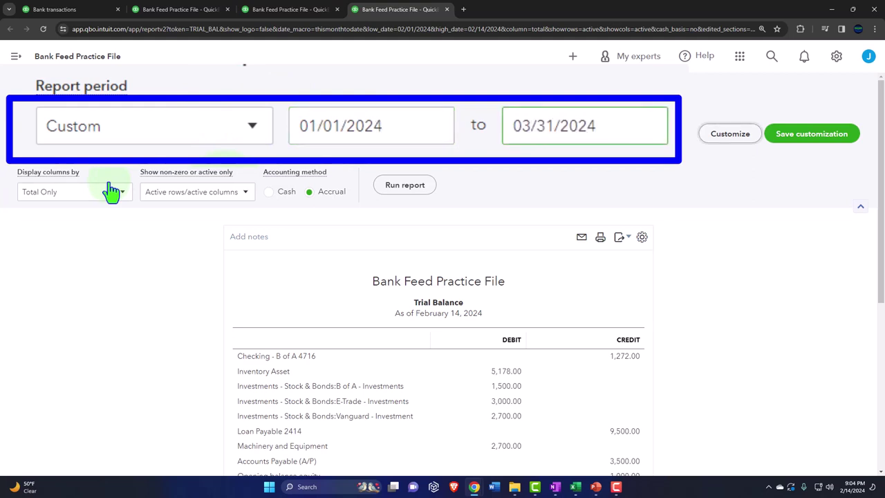
Display the Trial Balance columns by Months and run the report.
{"action": "left_click", "coordinate": [118, 193]}
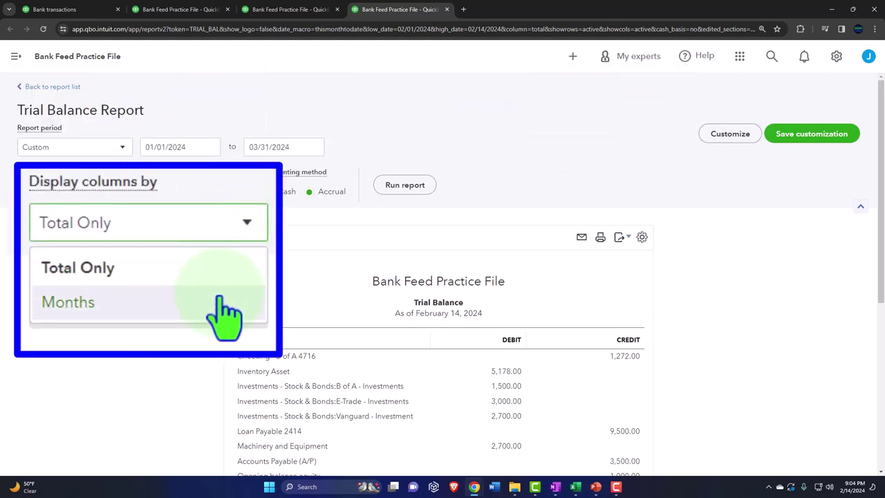
{"action": "left_click", "coordinate": [114, 234]}
{"action": "left_click", "coordinate": [403, 188]}
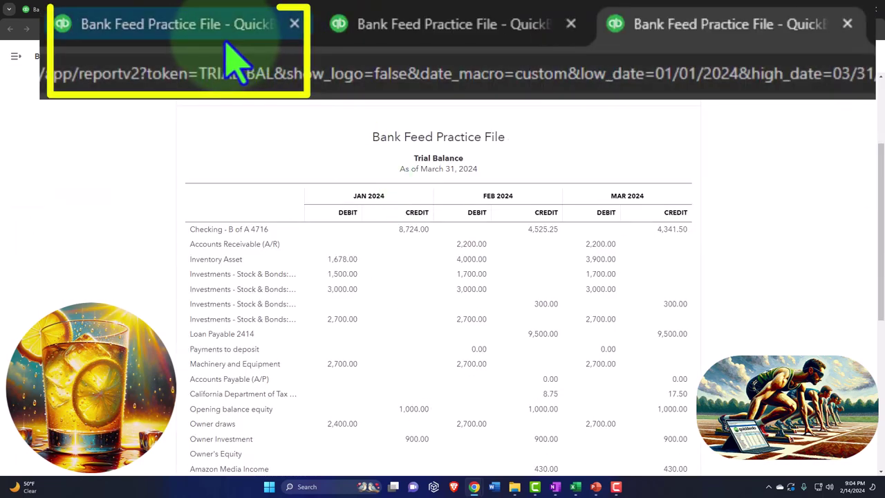
Review the monthly Balance Sheet, switch to OneNote to examine the QuickBooks Flow Chart, and return to the browser.
{"action": "left_click", "coordinate": [187, 10]}
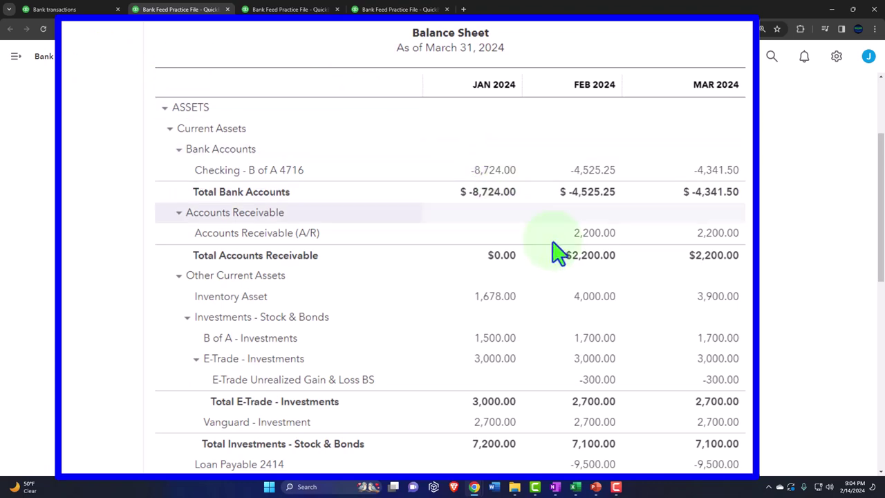
{"action": "left_click", "coordinate": [557, 488]}
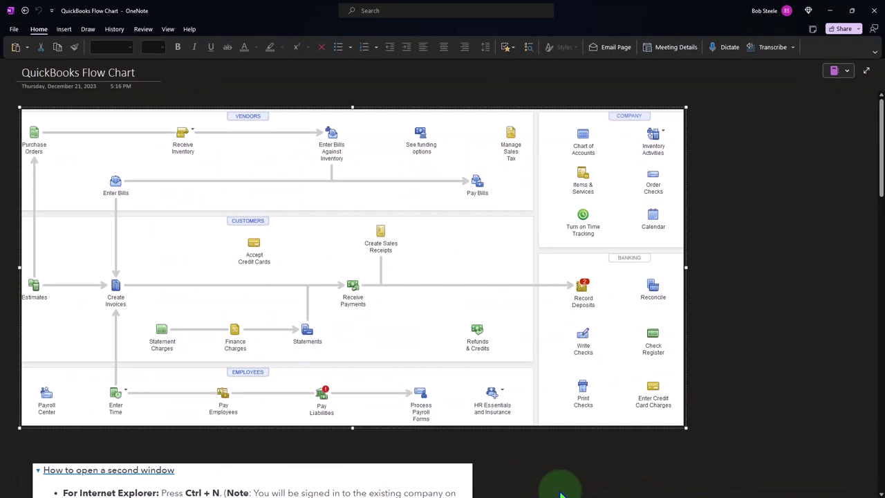
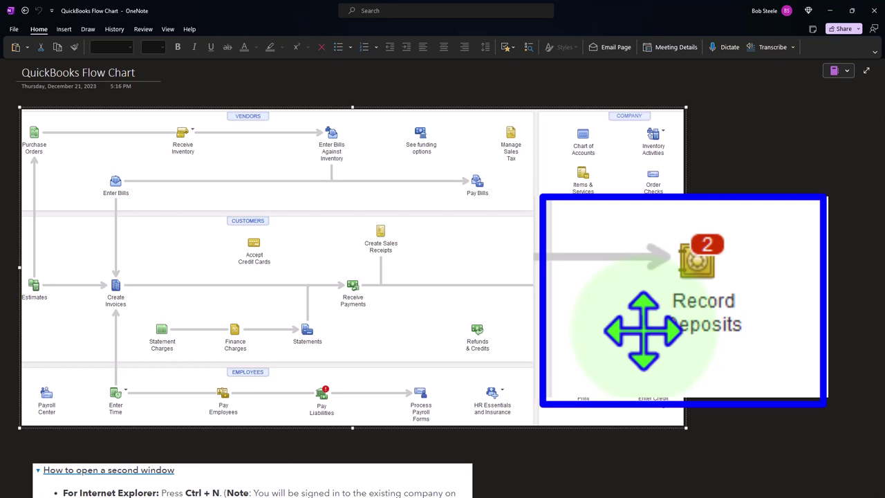
{"action": "left_click", "coordinate": [830, 10]}
Go back to the tab with the report list and start a new customer invoice.
{"action": "left_click", "coordinate": [80, 8]}
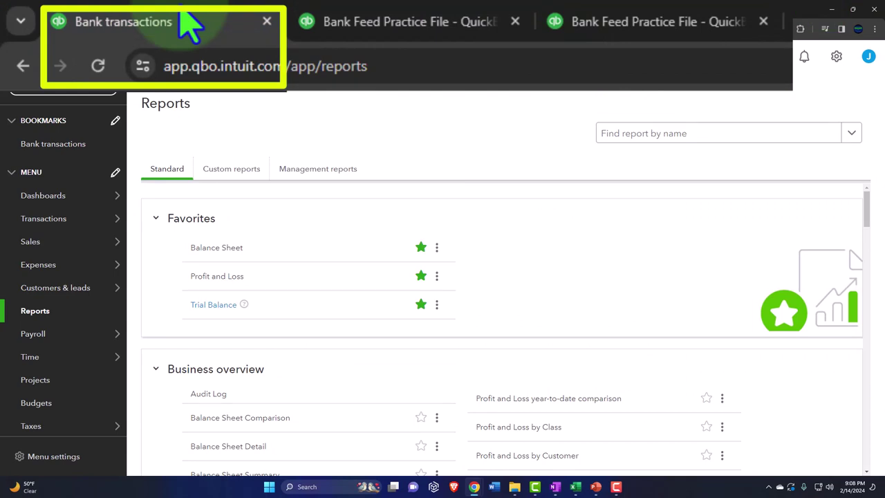
{"action": "left_click", "coordinate": [69, 88]}
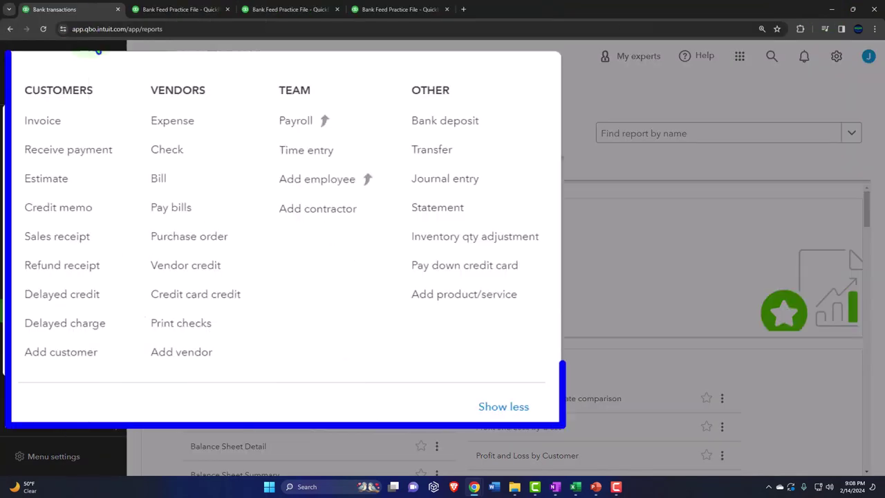
{"action": "left_click", "coordinate": [66, 133]}
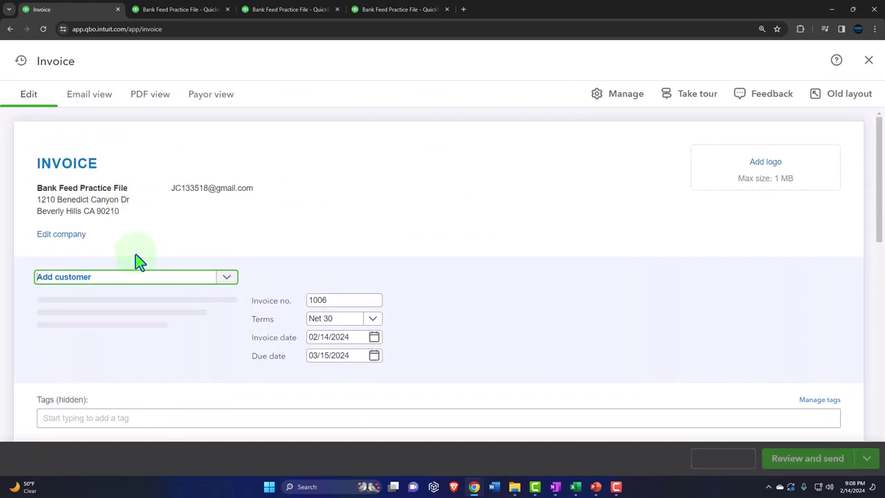
Add a new customer named Customer 6 from the invoice's customer field and save the record.
{"action": "left_click", "coordinate": [116, 282]}
{"action": "type", "text": "Cus"}
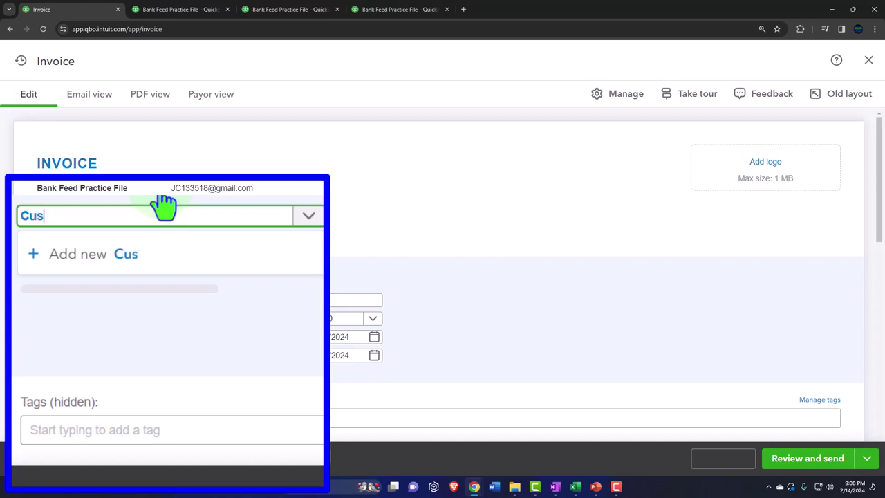
{"action": "type", "text": "tomer 5"}
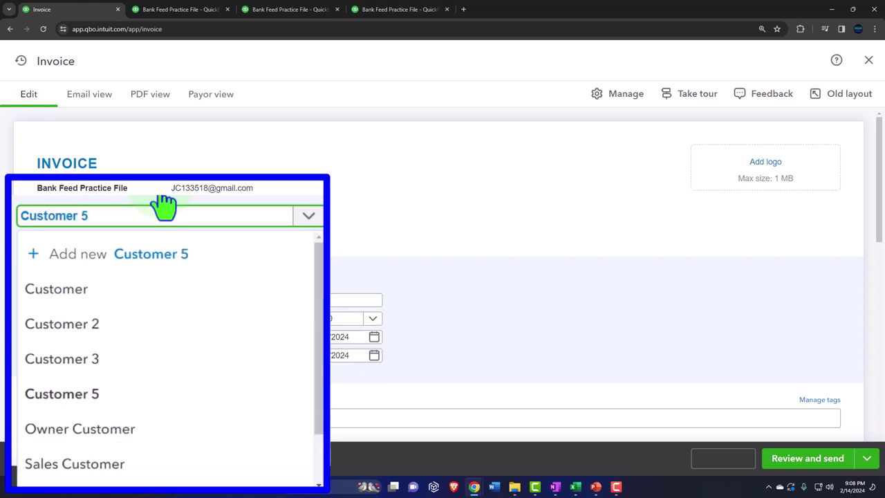
{"action": "key", "text": "BackSpace"}
{"action": "type", "text": "6"}
{"action": "left_click", "coordinate": [130, 257]}
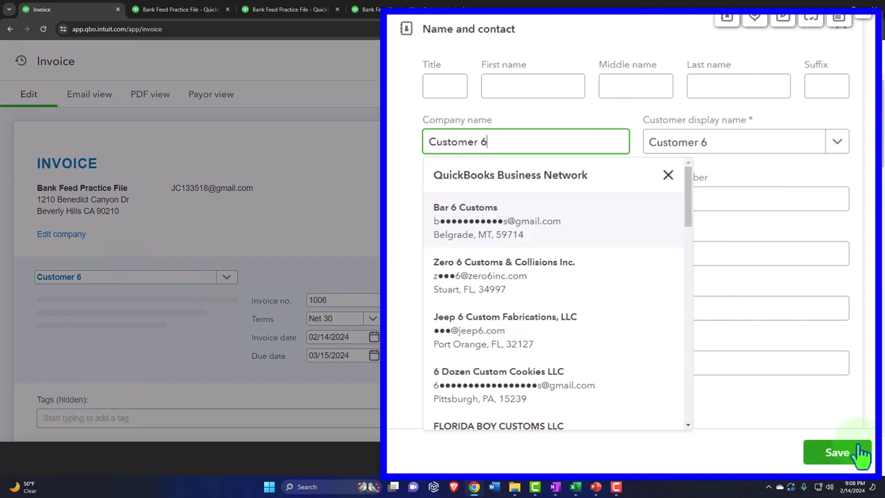
{"action": "left_click", "coordinate": [862, 454]}
Set the invoice date to 03/02/2024.
{"action": "key", "text": "Tab"}
{"action": "key", "text": "Tab"}
{"action": "type", "text": "0"}
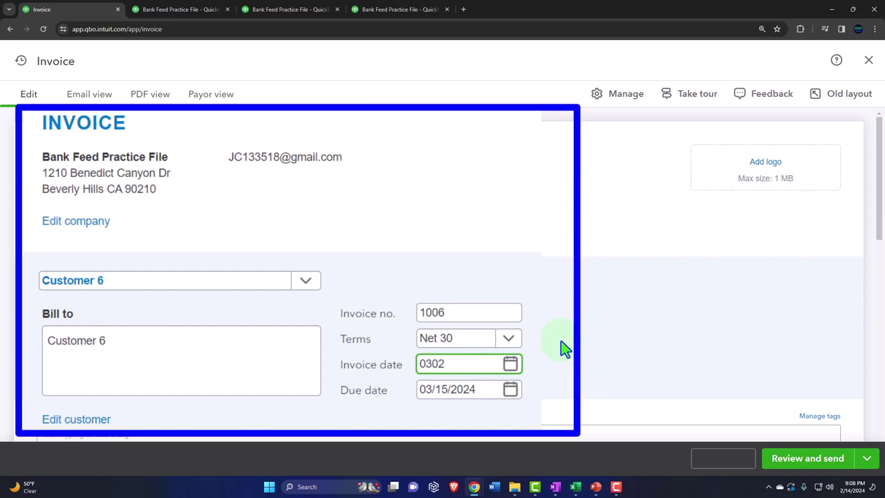
{"action": "key", "text": "Tab"}
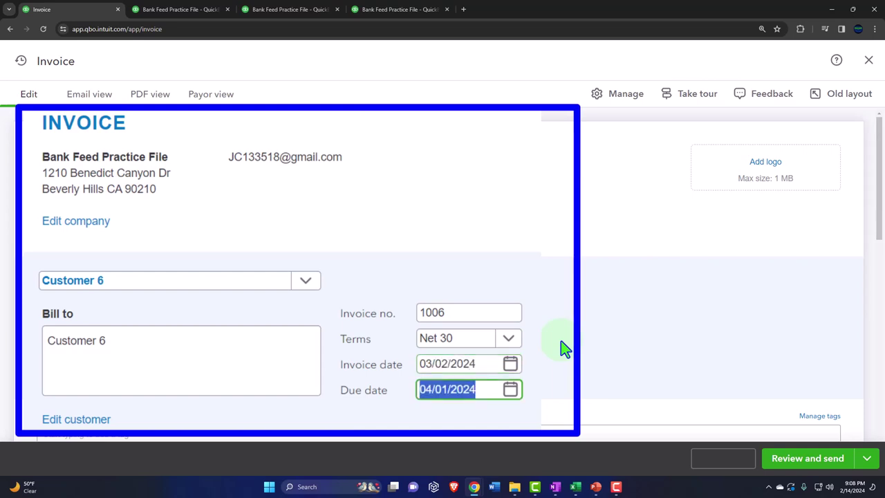
Add Inventory Item Sales Tax 1 as the product on the first invoice line.
{"action": "scroll", "coordinate": [517, 371], "scroll_direction": "down", "scroll_amount": 2}
{"action": "key", "text": "Tab"}
{"action": "key", "text": "Tab"}
{"action": "key", "text": "Tab"}
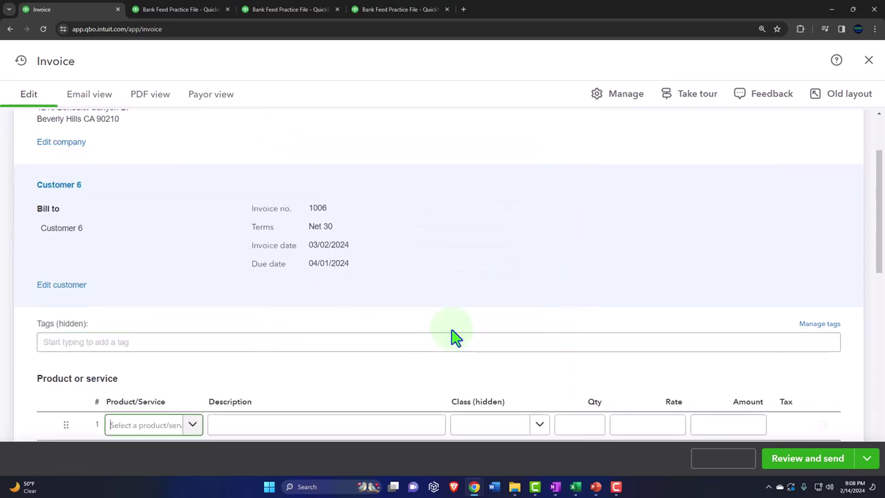
{"action": "scroll", "coordinate": [450, 336], "scroll_direction": "down", "scroll_amount": 2}
{"action": "left_click", "coordinate": [192, 338]}
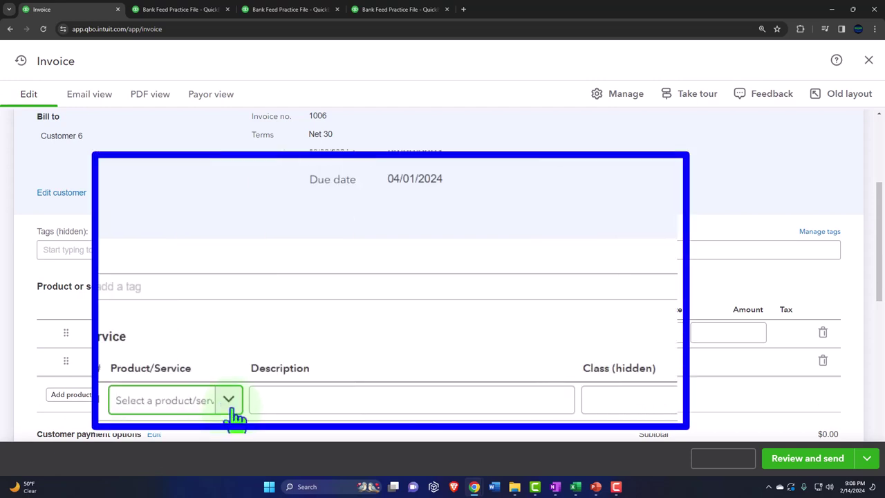
{"action": "left_click", "coordinate": [193, 338]}
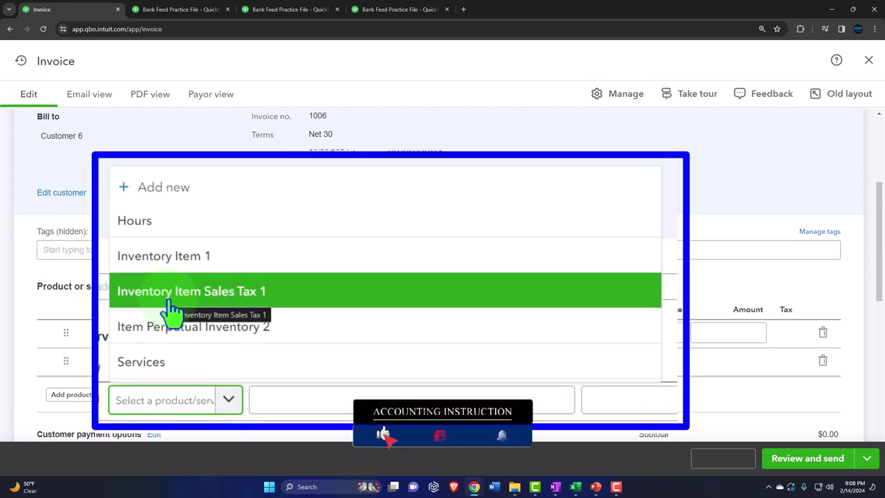
{"action": "left_click", "coordinate": [170, 304]}
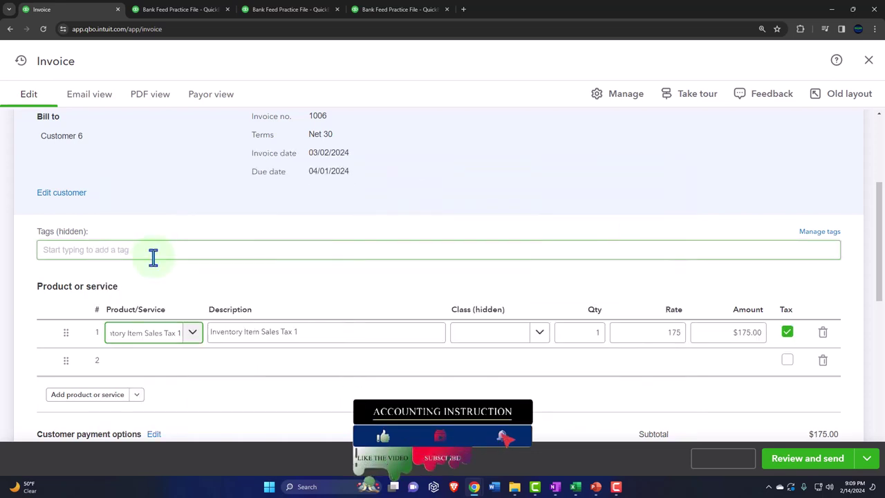
{"action": "key", "text": "Tab"}
{"action": "key", "text": "Tab"}
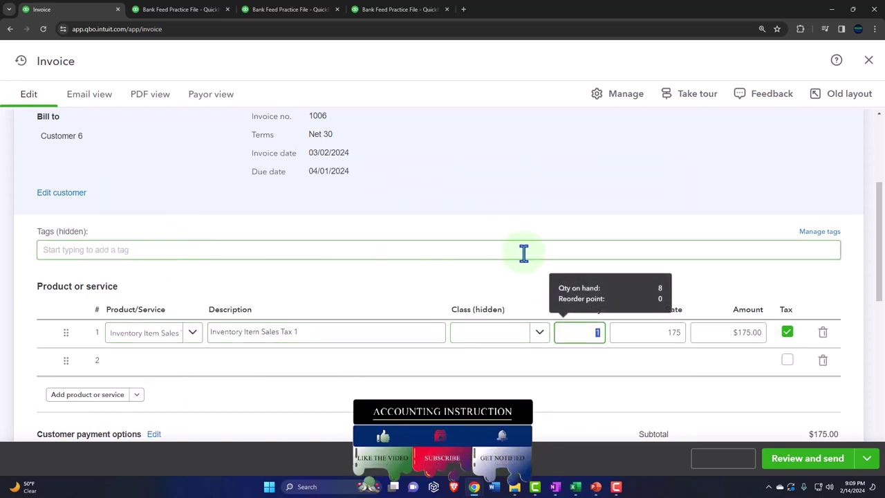
Change the invoice's sales tax rate from automatic calculation to CA Sales Tax (5%).
{"action": "scroll", "coordinate": [602, 270], "scroll_direction": "down", "scroll_amount": 2}
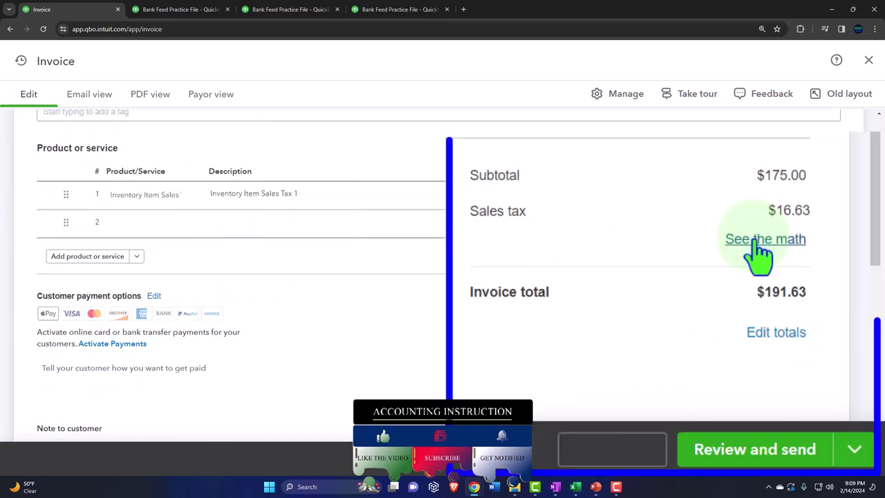
{"action": "left_click", "coordinate": [760, 242]}
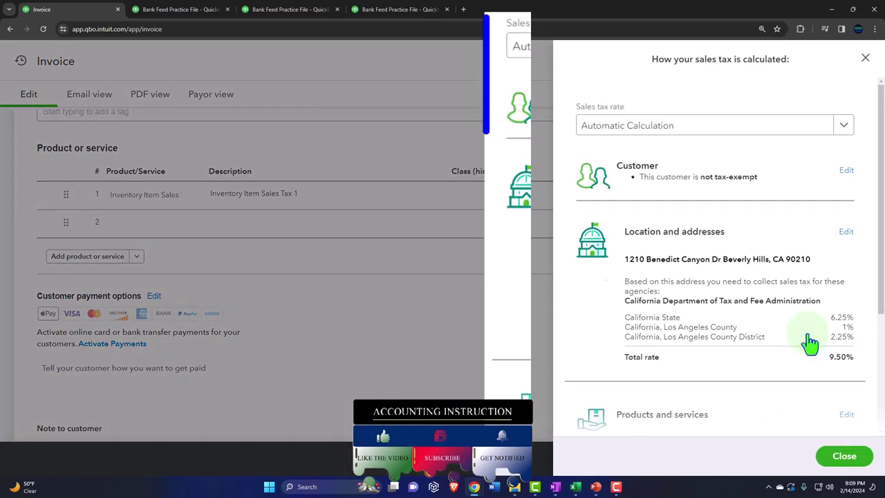
{"action": "left_click", "coordinate": [837, 48]}
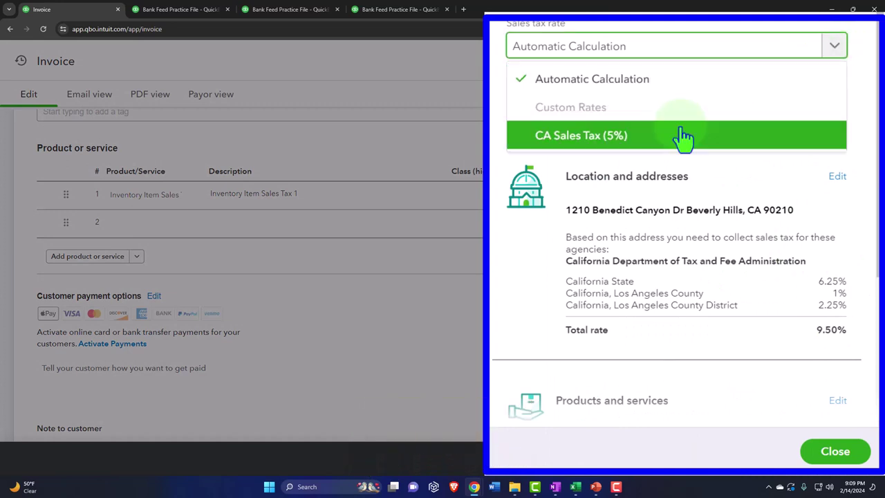
{"action": "left_click", "coordinate": [608, 138]}
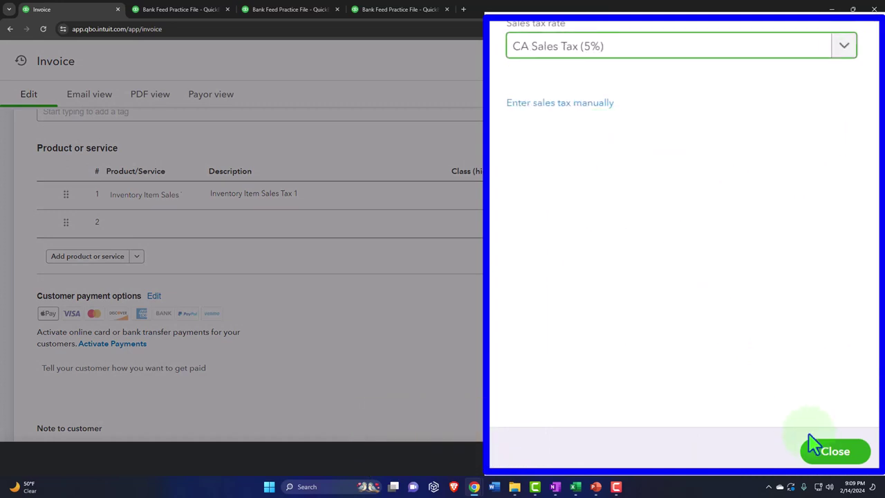
{"action": "left_click", "coordinate": [826, 451]}
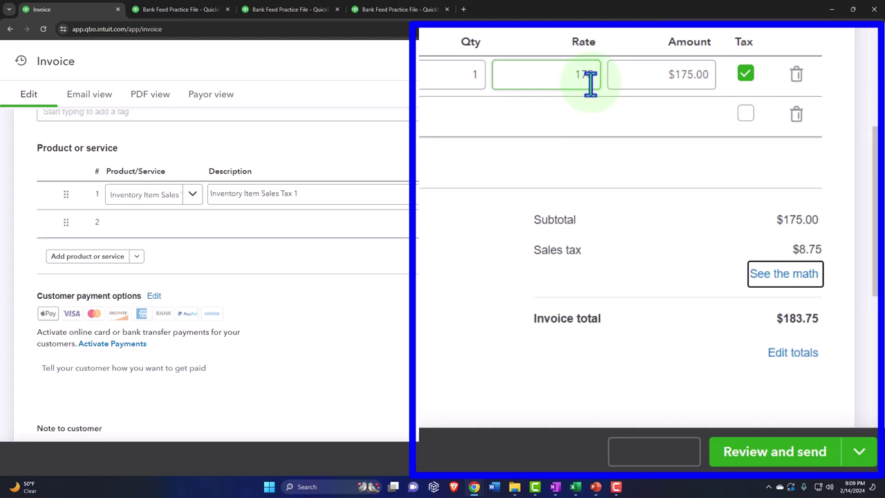
Review the invoice's details and totals, and save and close it.
{"action": "left_click", "coordinate": [626, 183]}
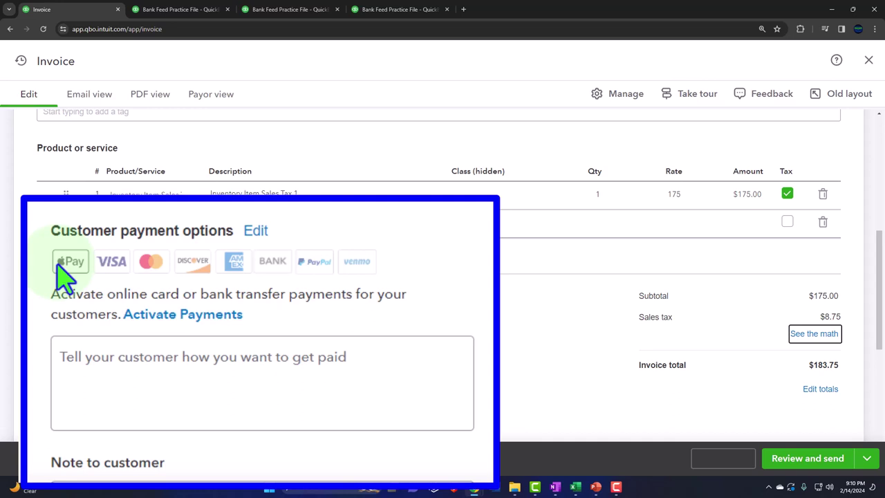
{"action": "scroll", "coordinate": [43, 320], "scroll_direction": "up", "scroll_amount": 3}
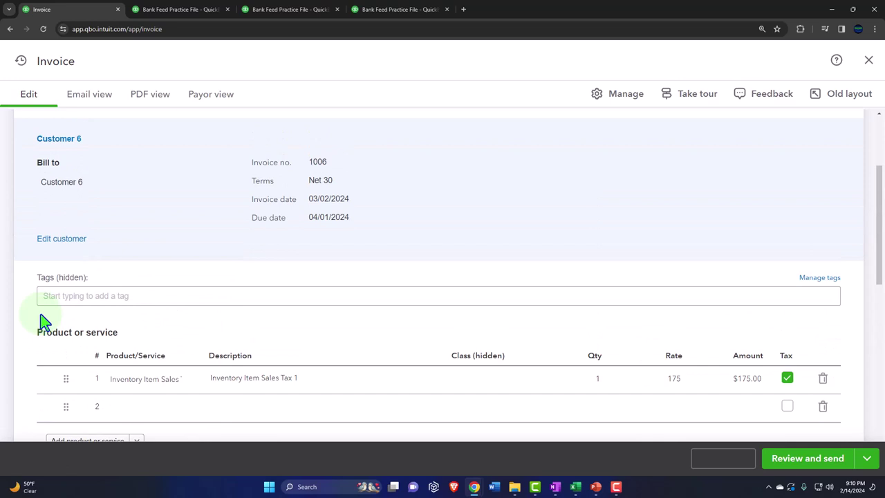
{"action": "scroll", "coordinate": [43, 320], "scroll_direction": "down", "scroll_amount": 3}
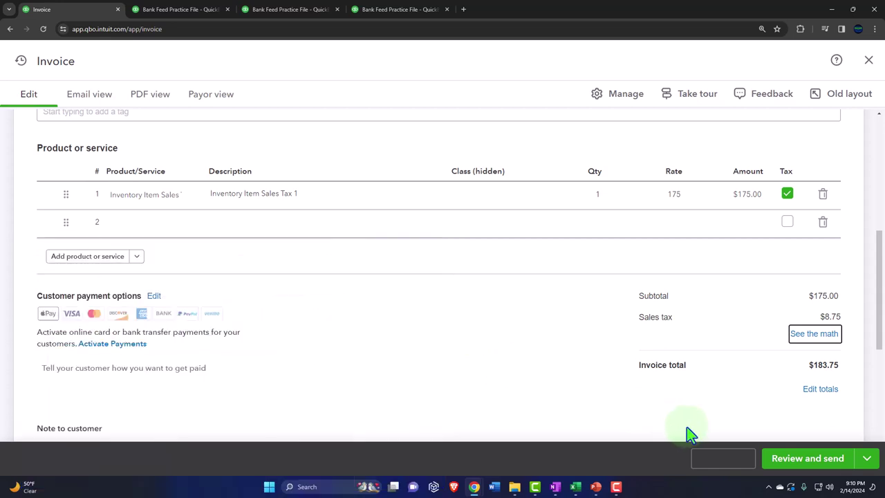
{"action": "left_click", "coordinate": [746, 460]}
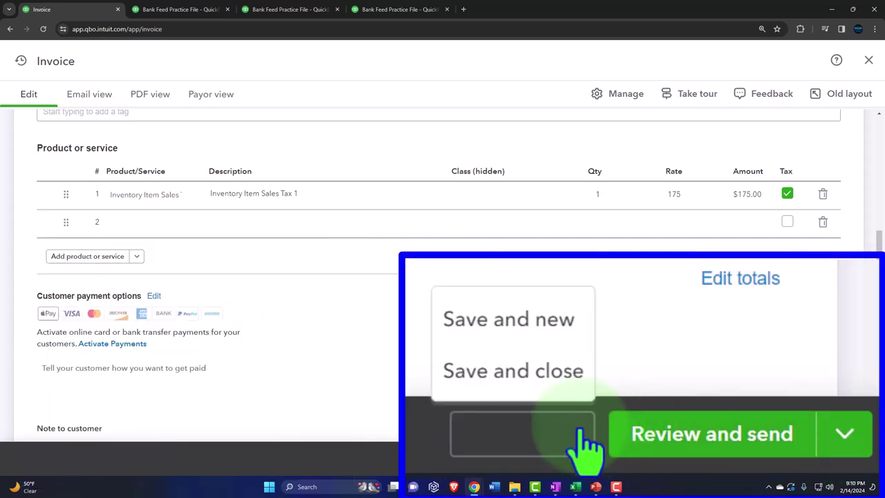
{"action": "left_click", "coordinate": [735, 433]}
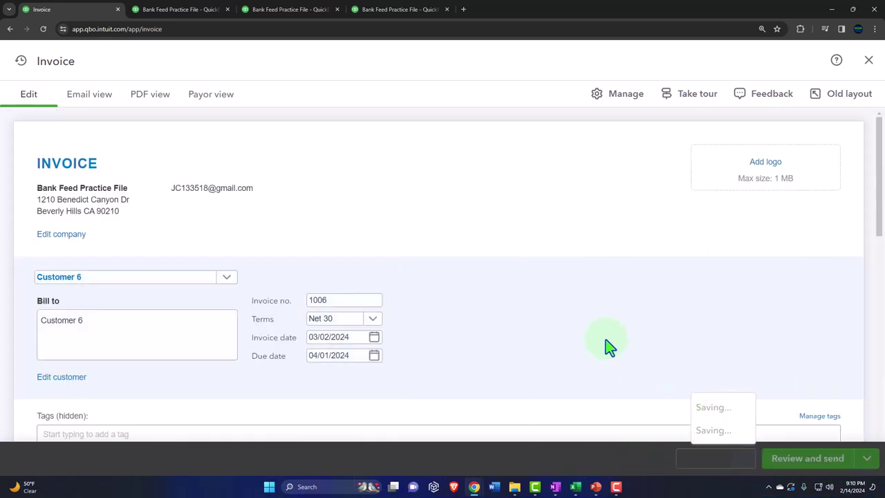
Rerun the monthly Balance Sheet, examine the transactions behind the March Accounts Receivable (A/R) amount, and return to the report.
{"action": "left_click", "coordinate": [199, 10]}
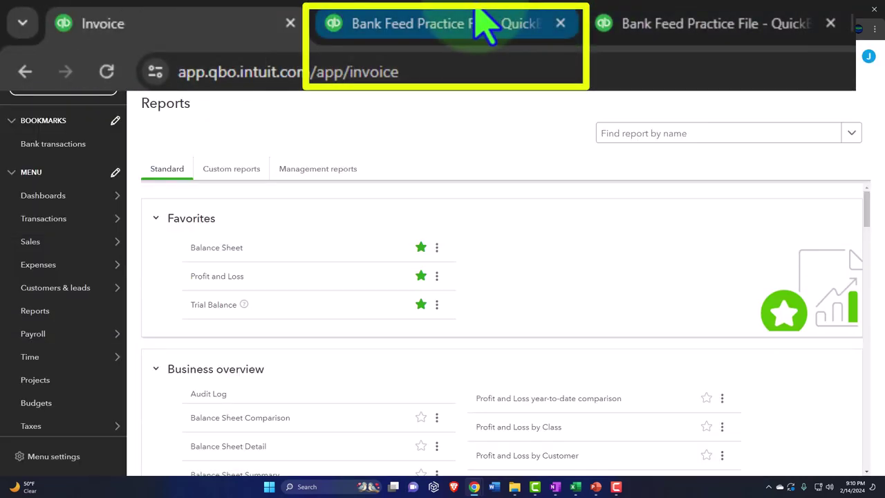
{"action": "left_click", "coordinate": [534, 187]}
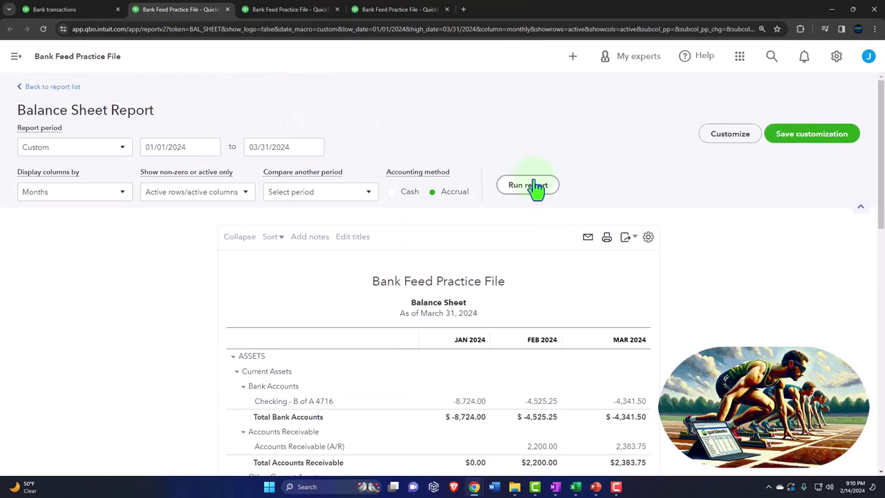
{"action": "scroll", "coordinate": [534, 187], "scroll_direction": "down", "scroll_amount": 2}
{"action": "key", "text": "ctrl+plus"}
{"action": "key", "text": "ctrl+plus"}
{"action": "key", "text": "ctrl+plus"}
{"action": "key", "text": "ctrl+plus"}
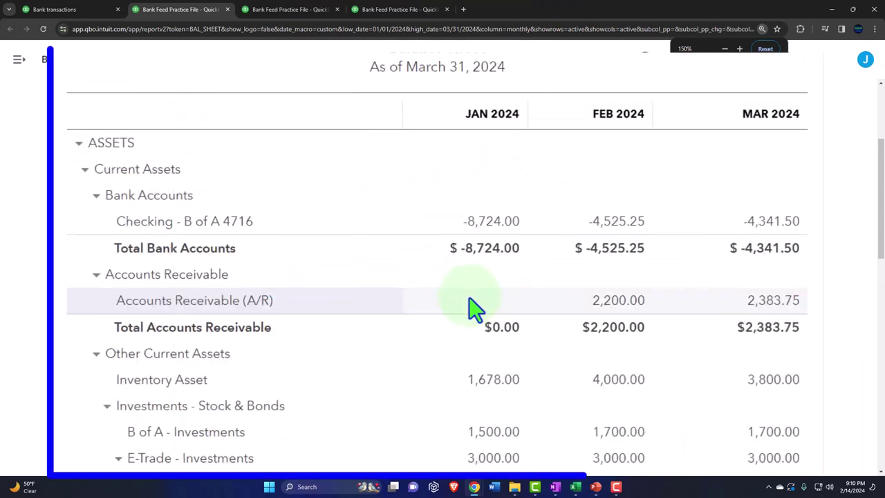
{"action": "left_click", "coordinate": [771, 303]}
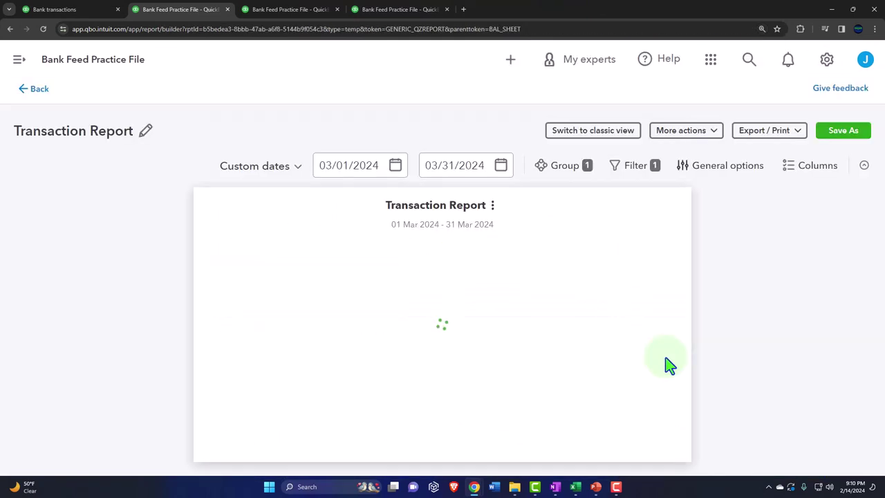
{"action": "key", "text": "ctrl+minus"}
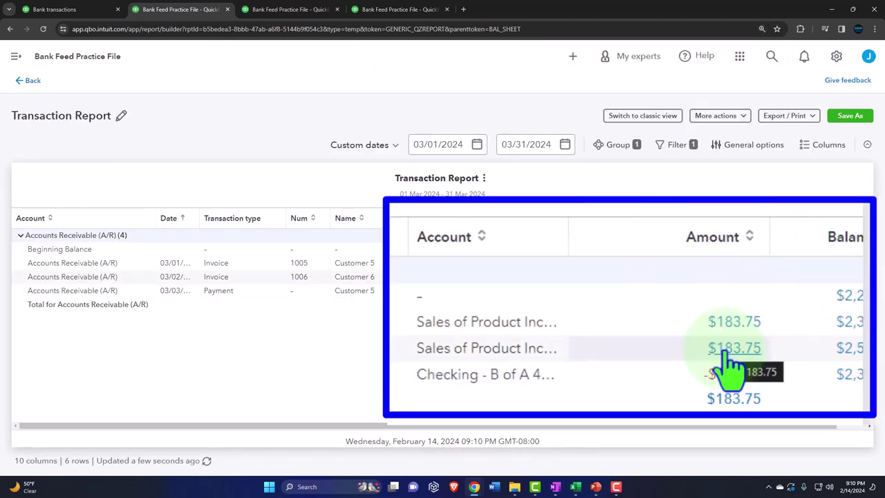
{"action": "left_click", "coordinate": [31, 82]}
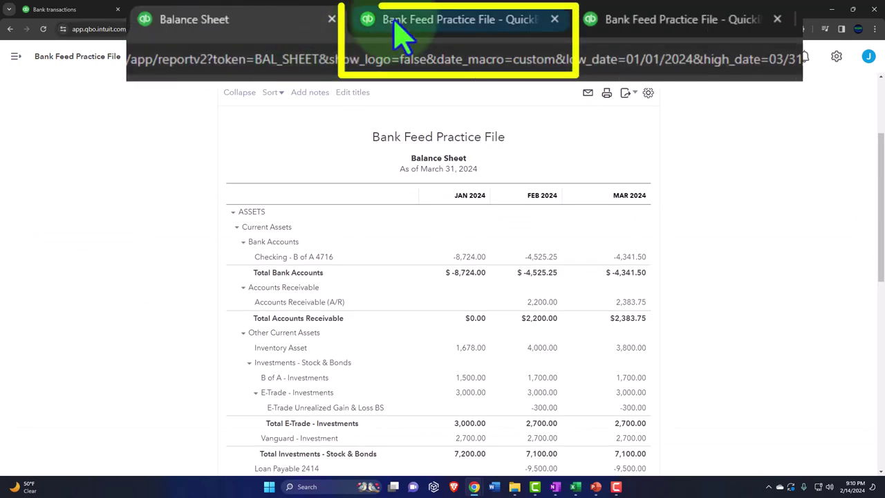
Rerun the monthly Profit and Loss, examine the transactions behind March Sales of Product Income, and return to the report.
{"action": "left_click", "coordinate": [260, 11]}
{"action": "left_click", "coordinate": [408, 181]}
{"action": "left_click", "coordinate": [528, 174]}
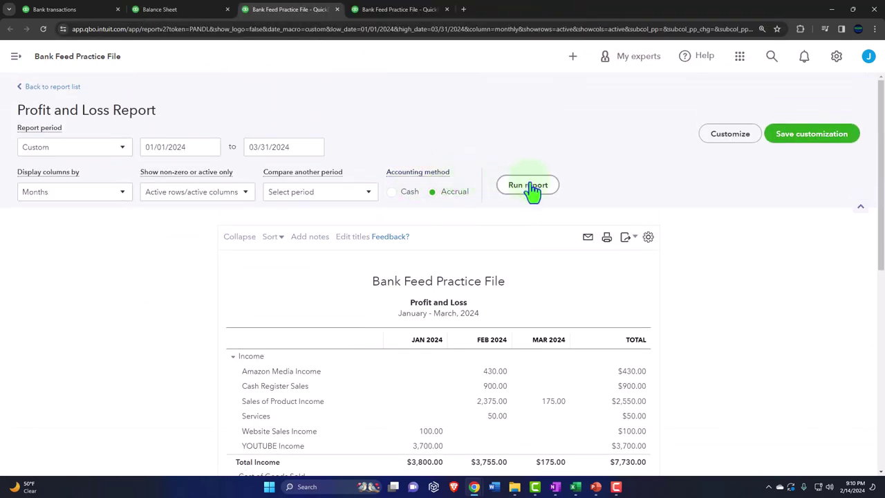
{"action": "scroll", "coordinate": [530, 190], "scroll_direction": "down", "scroll_amount": 2}
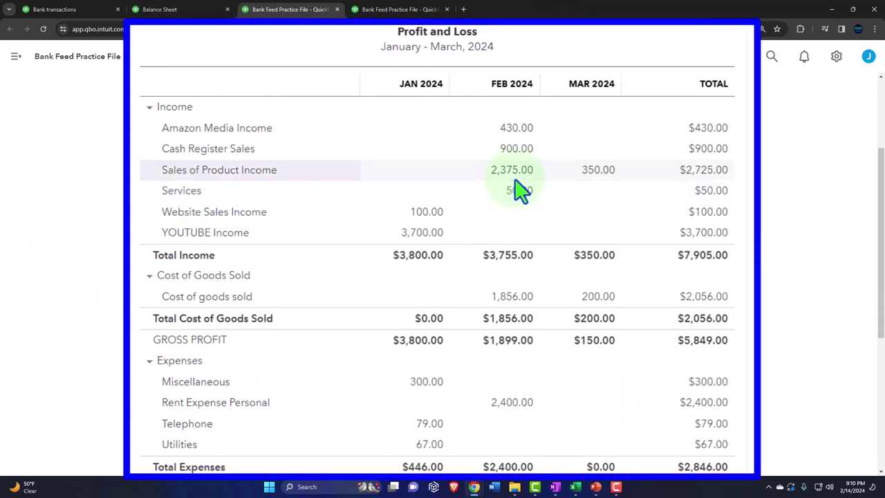
{"action": "left_click", "coordinate": [589, 178]}
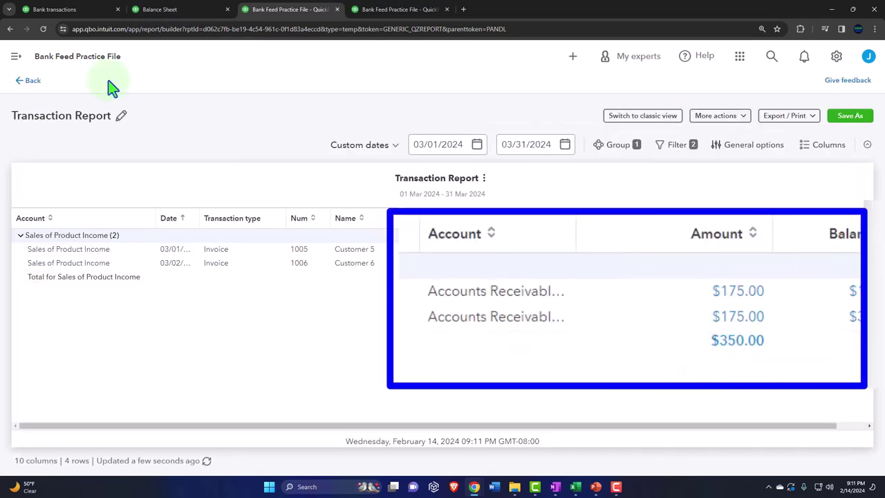
{"action": "left_click", "coordinate": [31, 82]}
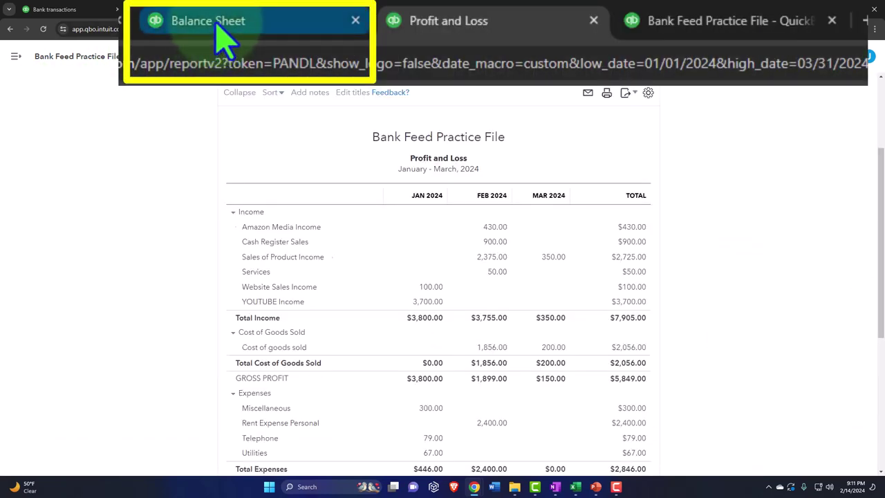
Review the March sales tax liability on the Balance Sheet and open the transactions behind the March Inventory Asset amount.
{"action": "left_click", "coordinate": [173, 9]}
{"action": "scroll", "coordinate": [186, 243], "scroll_direction": "down", "scroll_amount": 1}
{"action": "scroll", "coordinate": [183, 243], "scroll_direction": "down", "scroll_amount": 2}
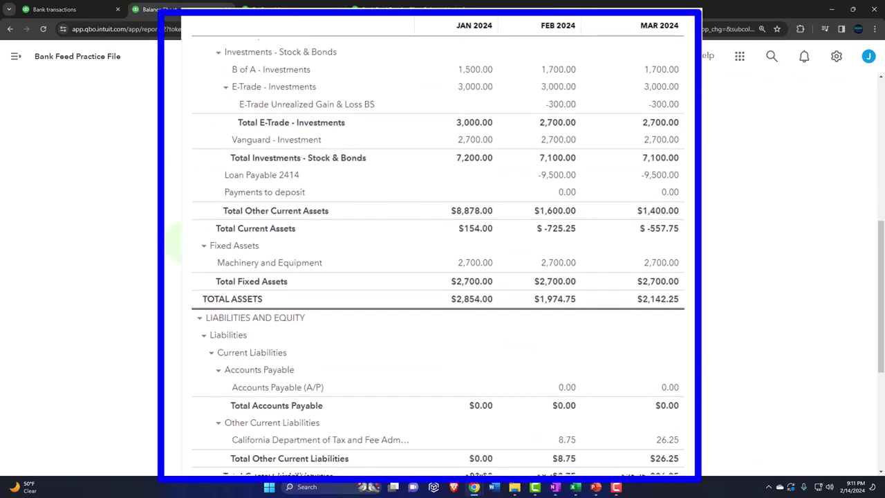
{"action": "scroll", "coordinate": [183, 243], "scroll_direction": "down", "scroll_amount": 3}
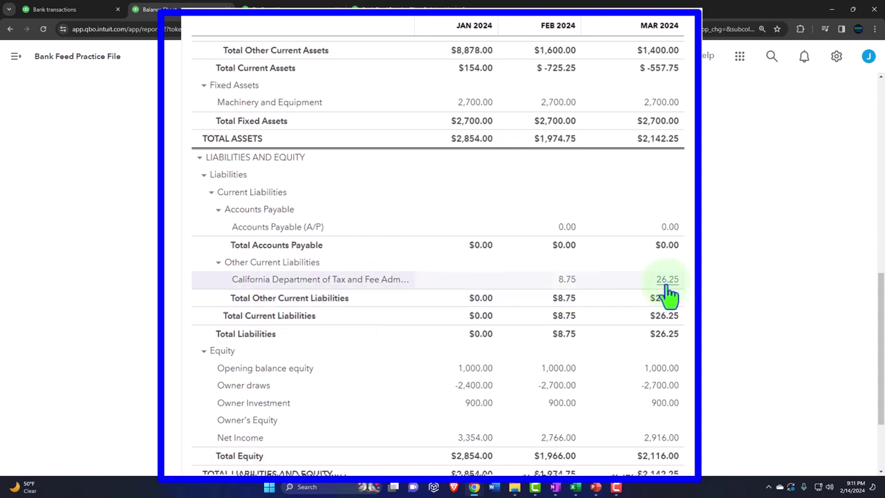
{"action": "scroll", "coordinate": [671, 294], "scroll_direction": "up", "scroll_amount": 6}
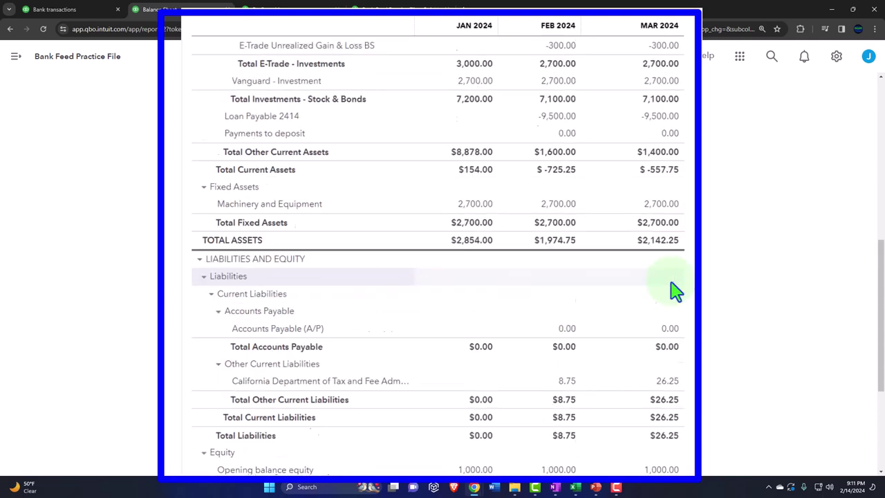
{"action": "scroll", "coordinate": [672, 293], "scroll_direction": "down", "scroll_amount": 1}
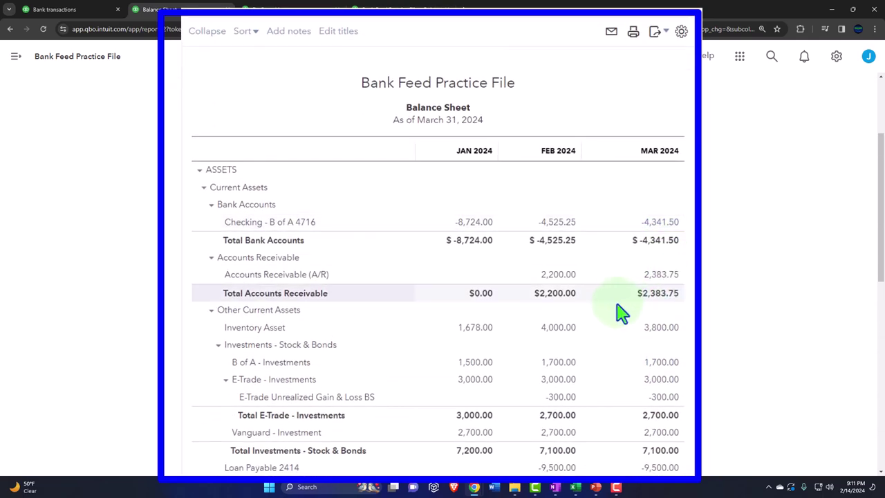
{"action": "left_click", "coordinate": [664, 328]}
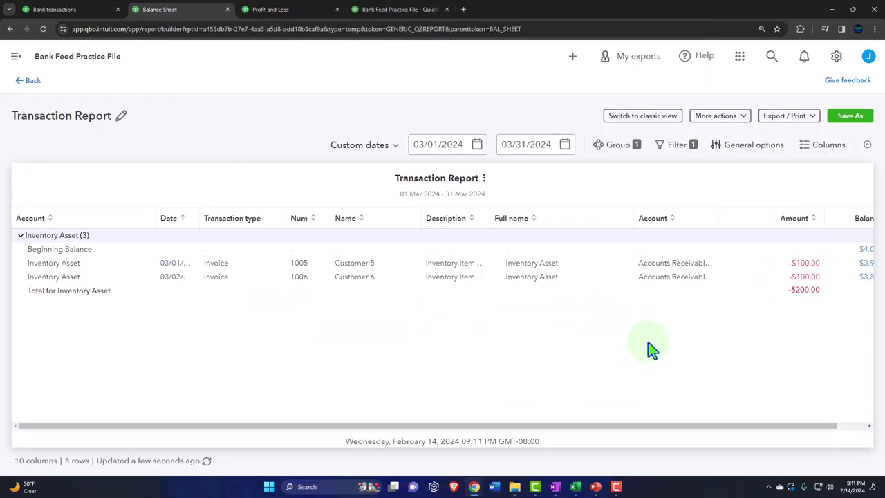
Return from the Inventory Asset transactions, examine those behind March Cost of goods sold on the Profit and Loss, and go back to the Balance Sheet.
{"action": "left_click", "coordinate": [33, 80]}
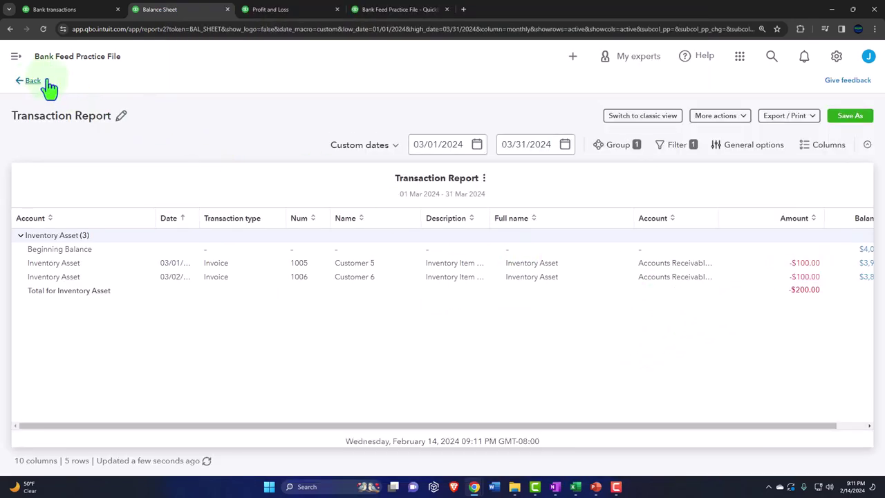
{"action": "left_click", "coordinate": [270, 9]}
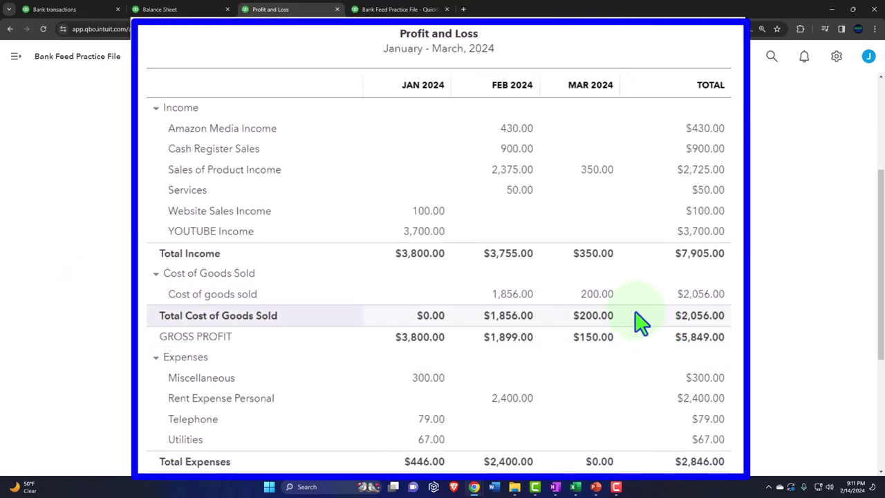
{"action": "left_click", "coordinate": [599, 296]}
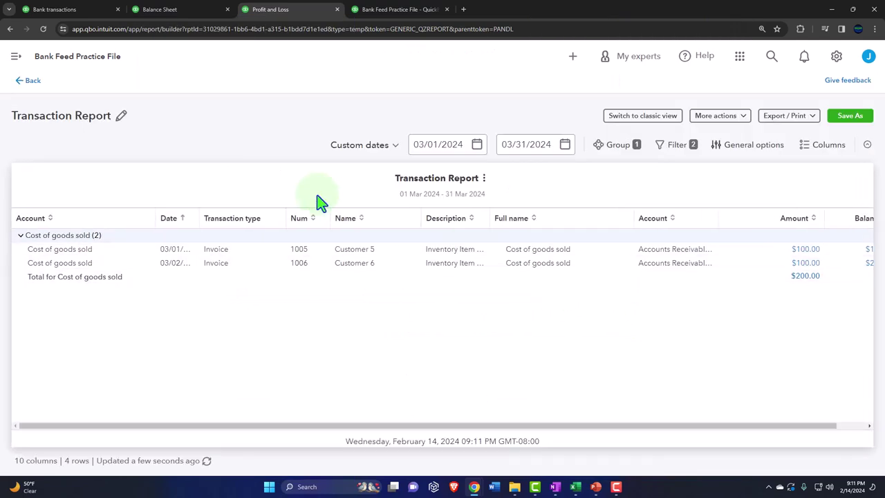
{"action": "left_click", "coordinate": [28, 82]}
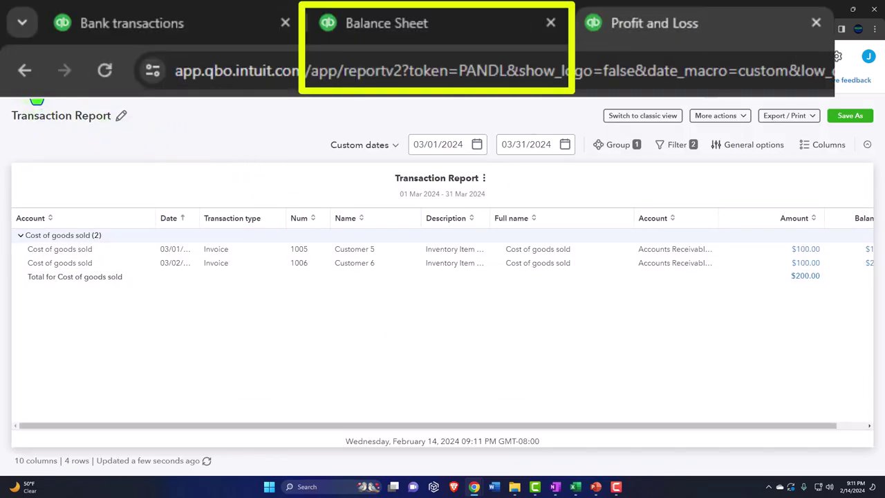
{"action": "left_click", "coordinate": [356, 28]}
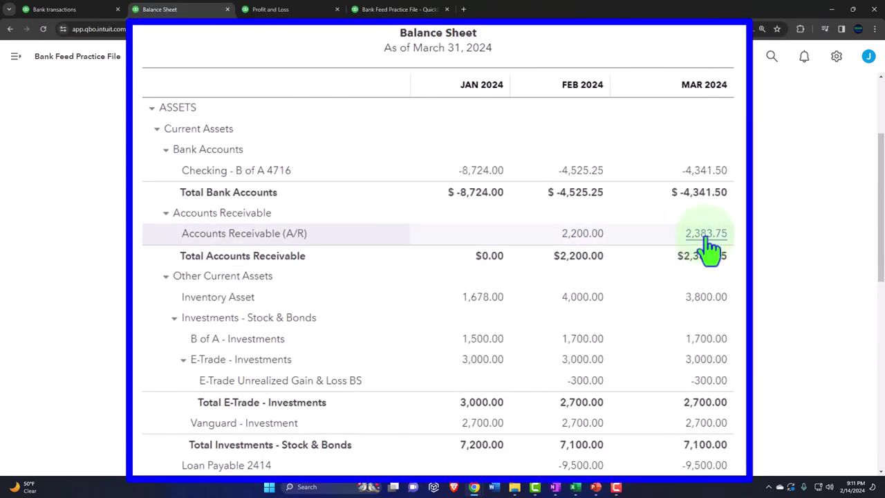
Duplicate the Trial Balance report in a new browser tab and review its March 2024 balances.
{"action": "left_click", "coordinate": [412, 10]}
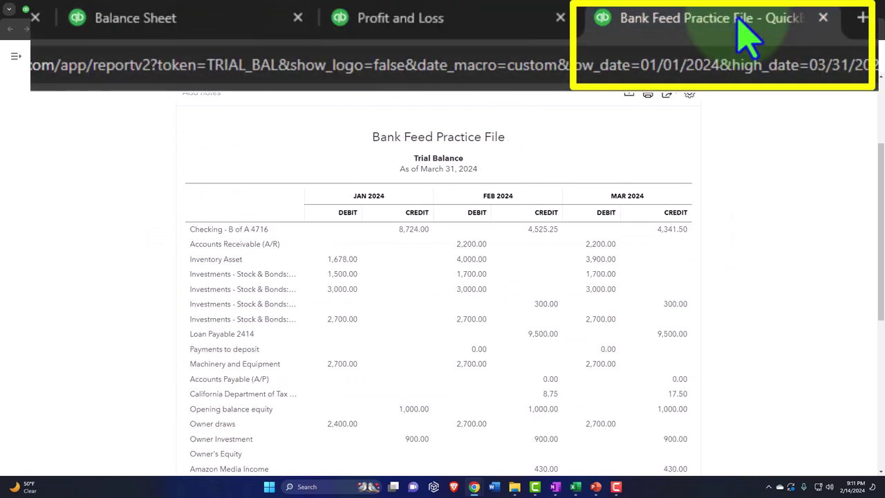
{"action": "right_click", "coordinate": [739, 22]}
{"action": "left_click", "coordinate": [443, 76]}
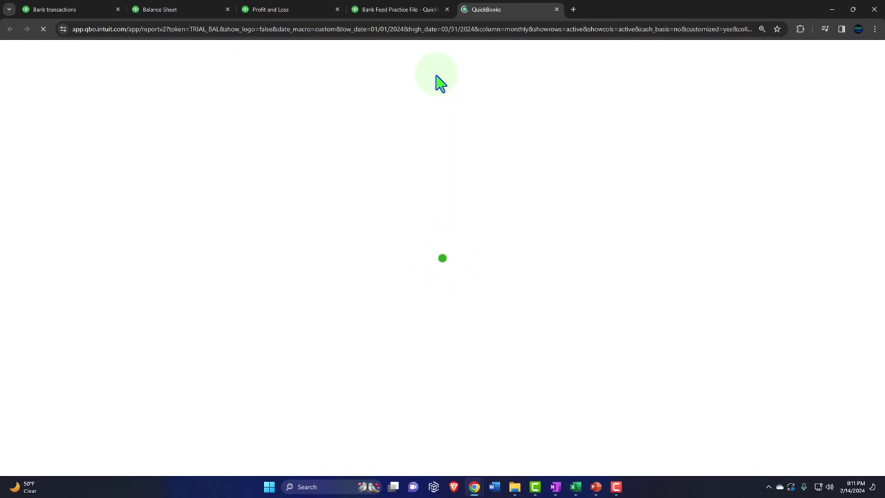
{"action": "scroll", "coordinate": [165, 275], "scroll_direction": "down", "scroll_amount": 3}
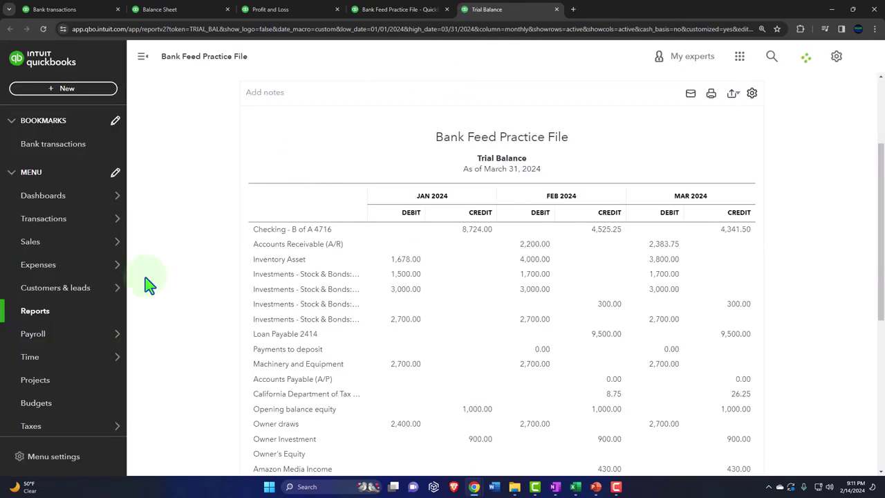
Open the Customer Balance Detail report in the duplicated tab and compare its total with March Accounts Receivable (A/R) on the Balance Sheet.
{"action": "left_click", "coordinate": [43, 242]}
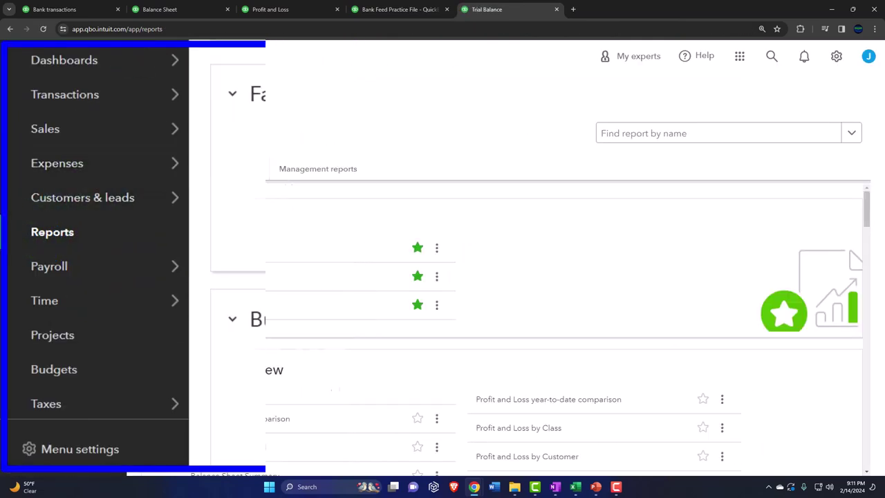
{"action": "scroll", "coordinate": [203, 308], "scroll_direction": "down", "scroll_amount": 1}
{"action": "scroll", "coordinate": [202, 308], "scroll_direction": "down", "scroll_amount": 5}
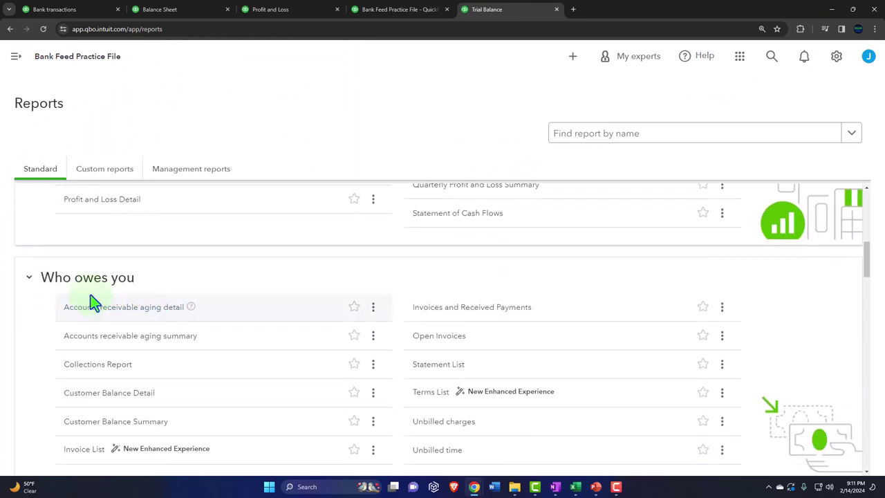
{"action": "scroll", "coordinate": [89, 291], "scroll_direction": "down", "scroll_amount": 1}
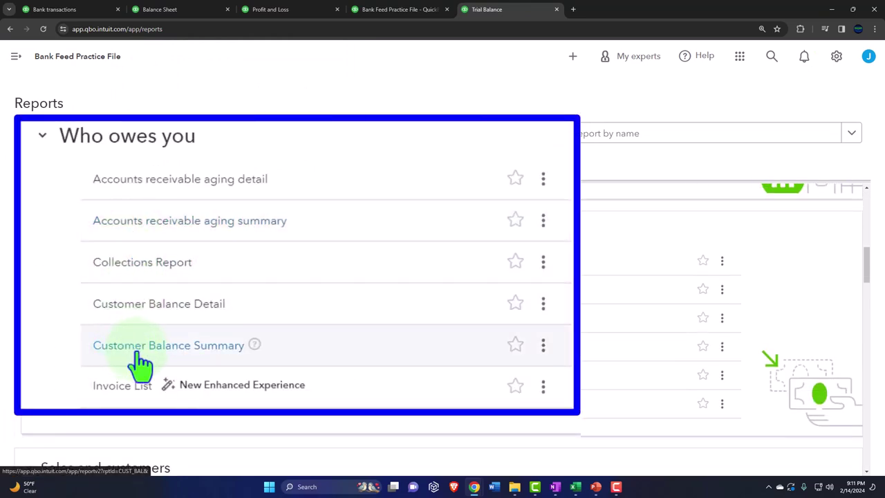
{"action": "left_click", "coordinate": [172, 320]}
{"action": "scroll", "coordinate": [118, 359], "scroll_direction": "down", "scroll_amount": 1}
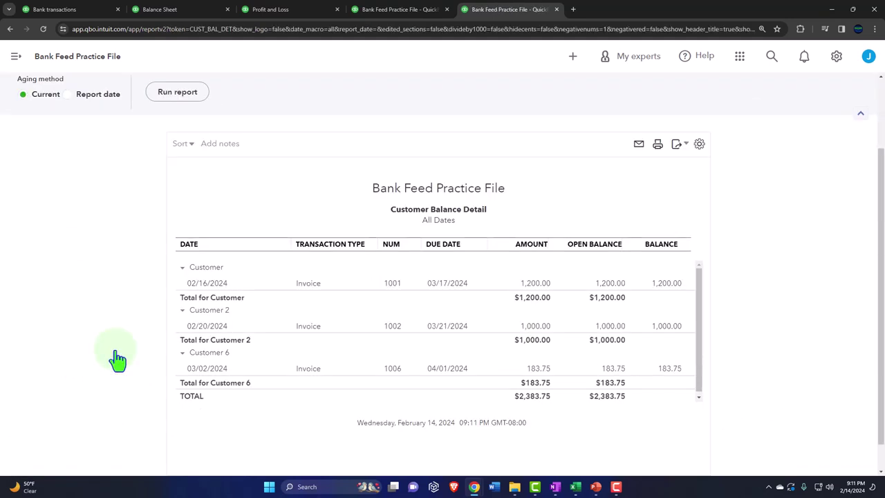
{"action": "key", "text": "ctrl+plus"}
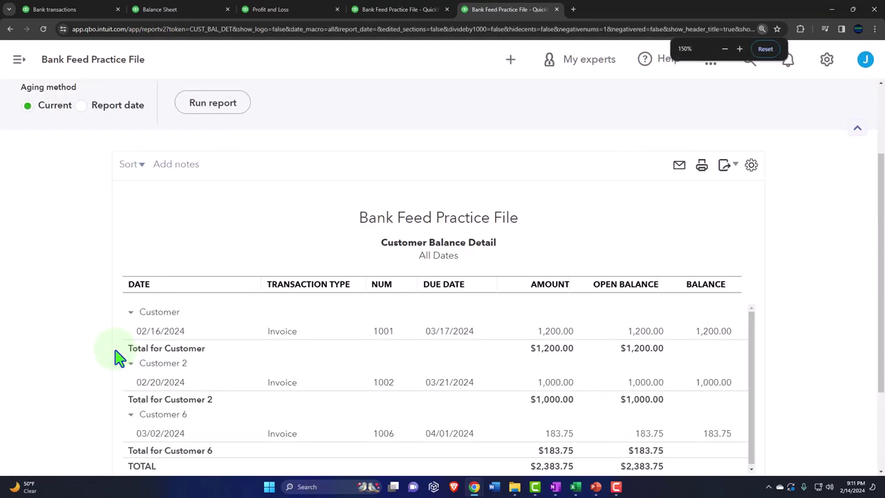
{"action": "scroll", "coordinate": [115, 355], "scroll_direction": "down", "scroll_amount": 1}
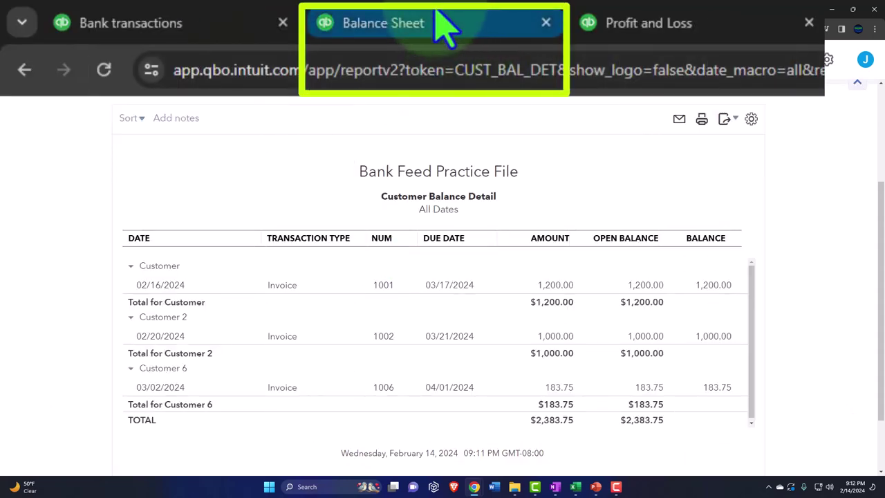
{"action": "left_click", "coordinate": [437, 16]}
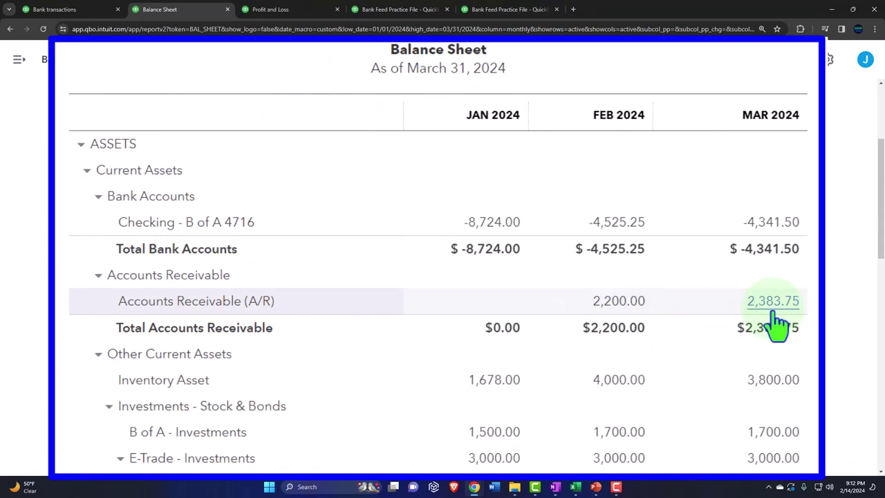
Open the list of all sales transactions in the first browser tab and collapse the navigation menu.
{"action": "left_click", "coordinate": [90, 12]}
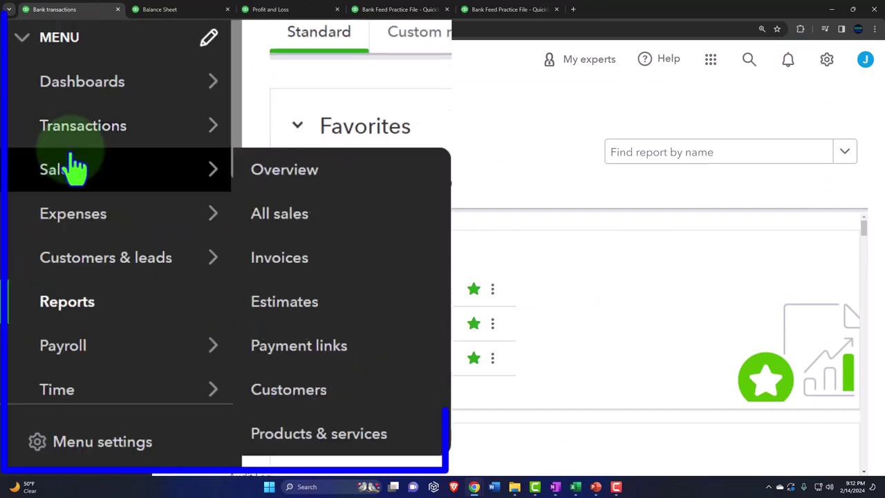
{"action": "left_click", "coordinate": [38, 281]}
{"action": "key", "text": "ctrl+minus"}
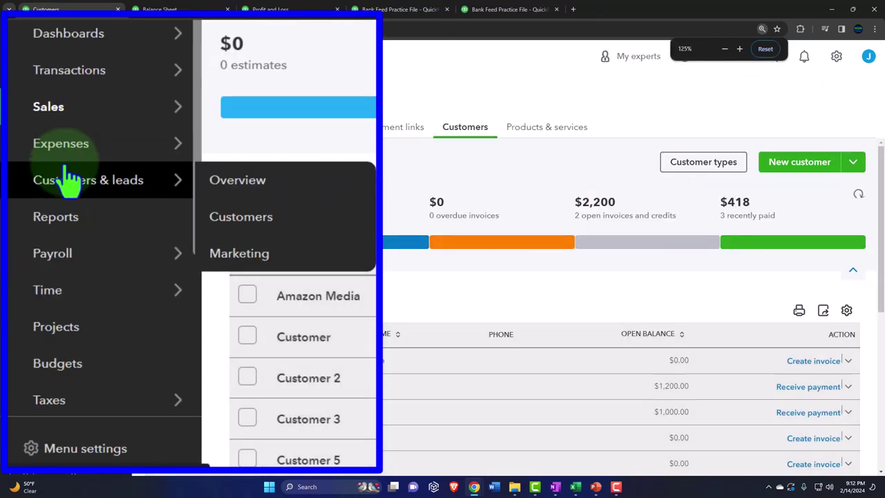
{"action": "left_click", "coordinate": [223, 130]}
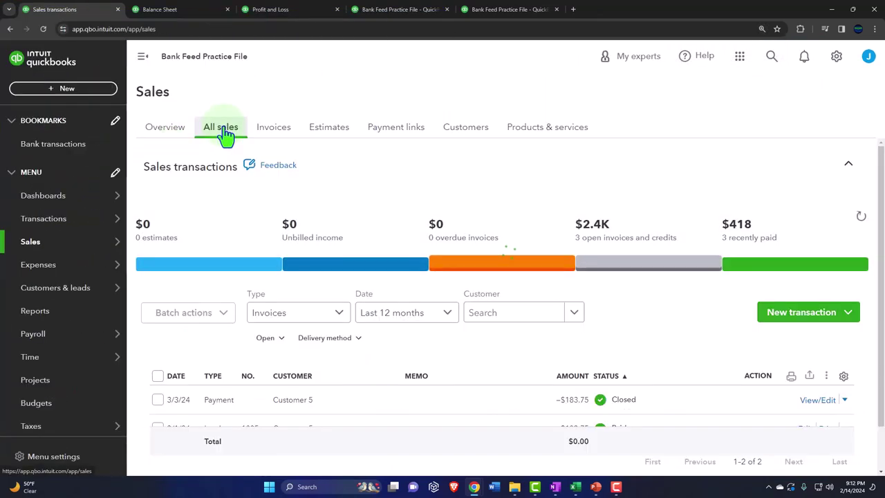
{"action": "left_click", "coordinate": [142, 58]}
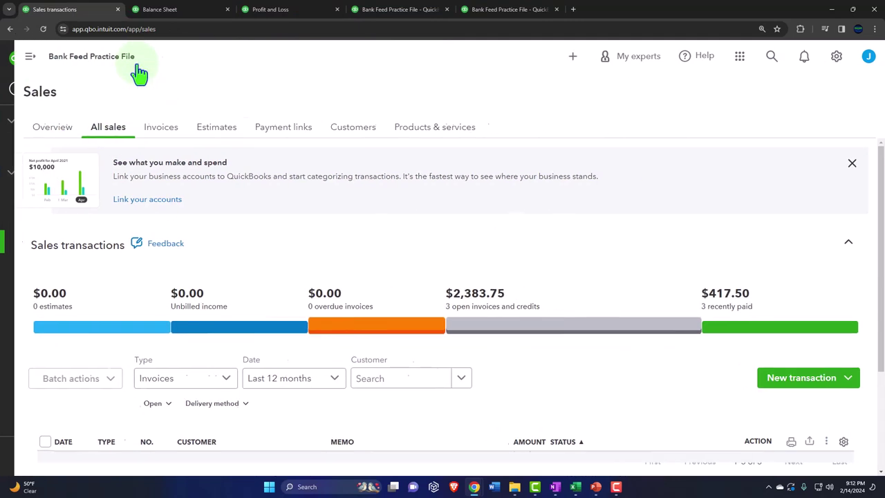
{"action": "scroll", "coordinate": [197, 198], "scroll_direction": "down", "scroll_amount": 1}
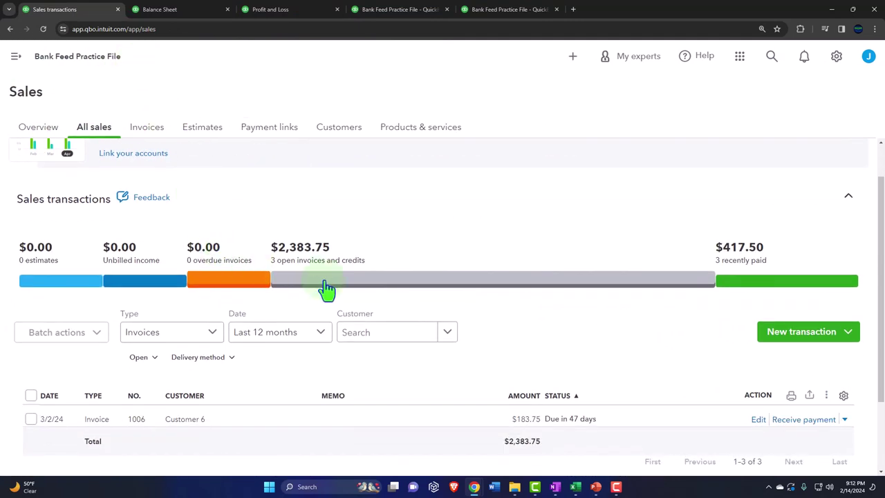
Review all sales transactions from the last 12 months, and filter the list to open invoices and credits.
{"action": "left_click", "coordinate": [326, 289]}
{"action": "scroll", "coordinate": [327, 288], "scroll_direction": "down", "scroll_amount": 3}
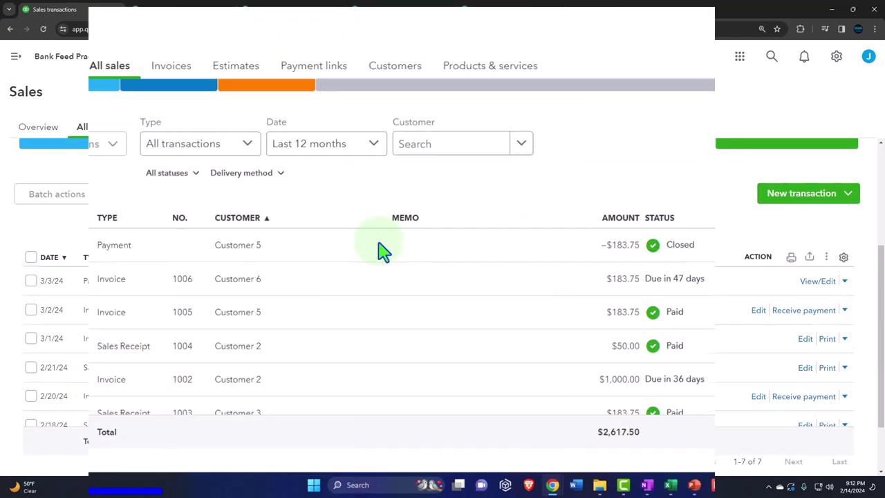
{"action": "scroll", "coordinate": [381, 253], "scroll_direction": "up", "scroll_amount": 2}
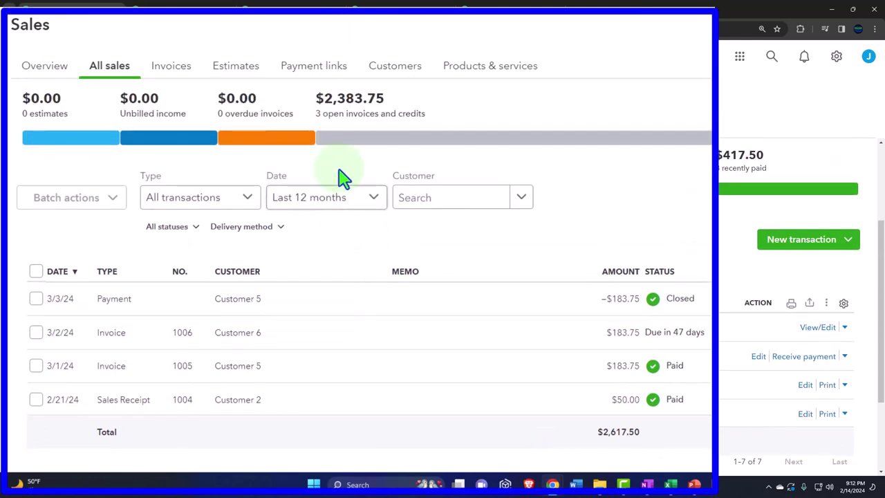
{"action": "left_click", "coordinate": [346, 142]}
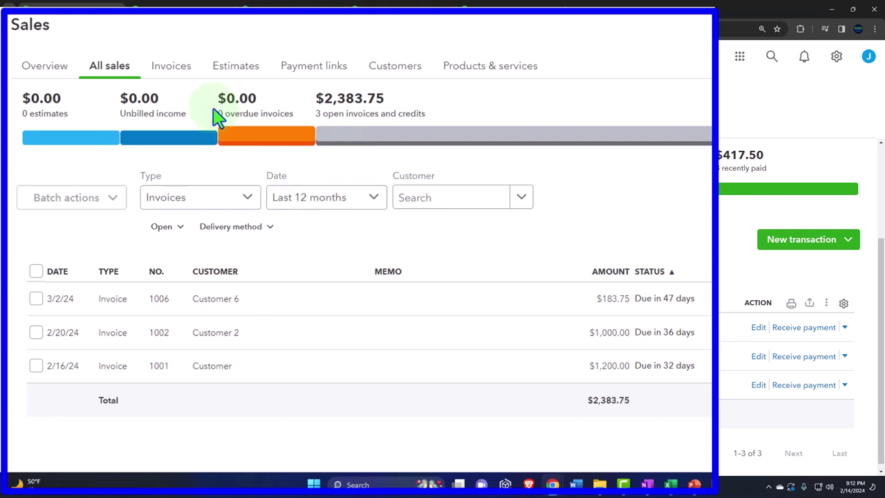
Review the unpaid invoices on the Invoices page, and filter the Customers list to those with open invoices.
{"action": "left_click", "coordinate": [171, 66]}
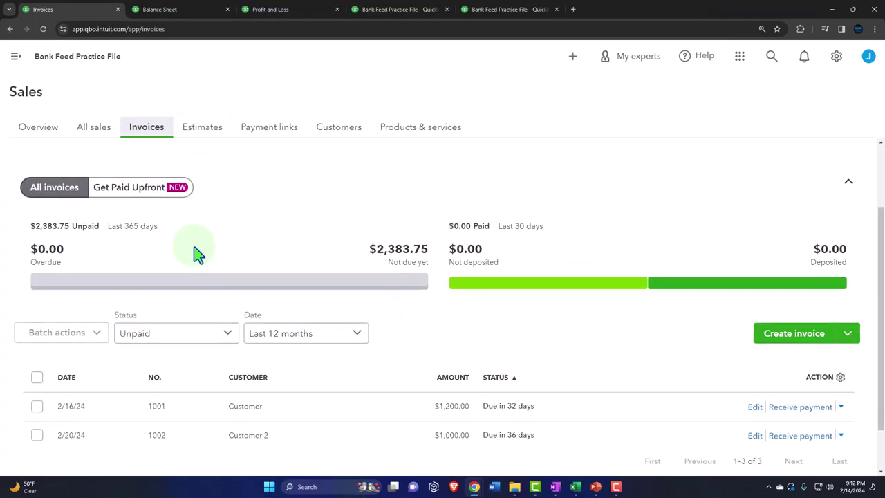
{"action": "scroll", "coordinate": [198, 252], "scroll_direction": "down", "scroll_amount": 1}
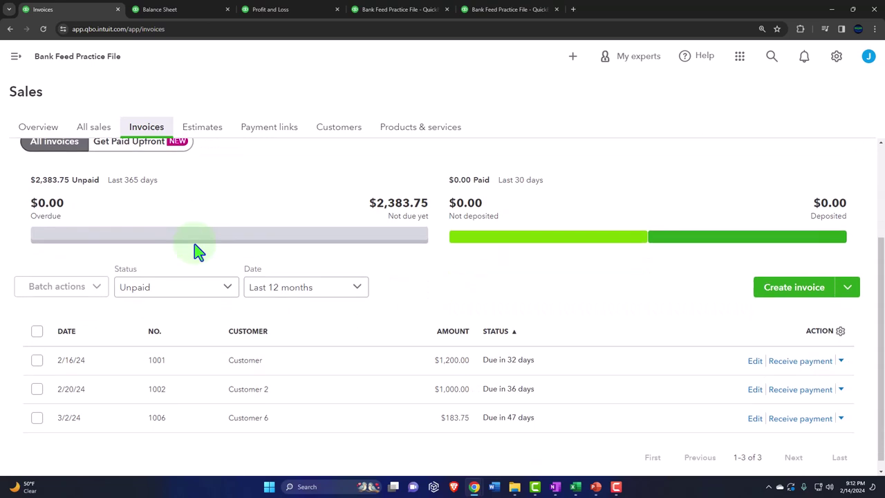
{"action": "left_click", "coordinate": [197, 289]}
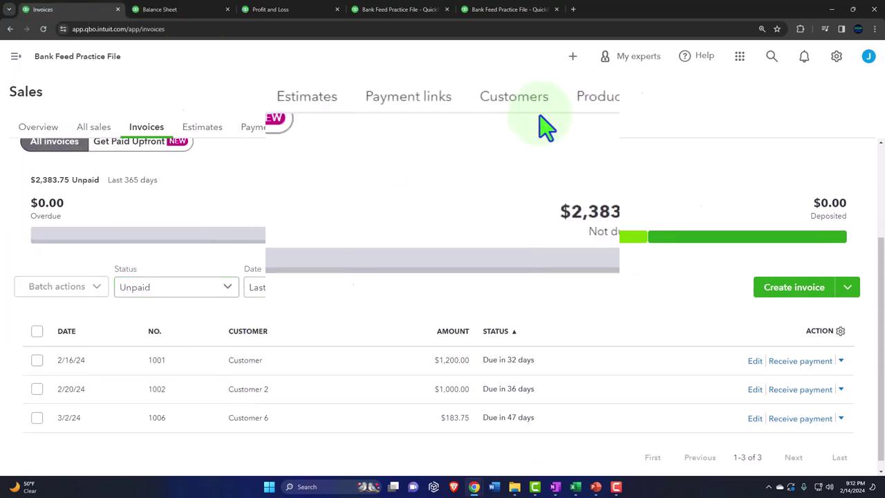
{"action": "left_click", "coordinate": [340, 129]}
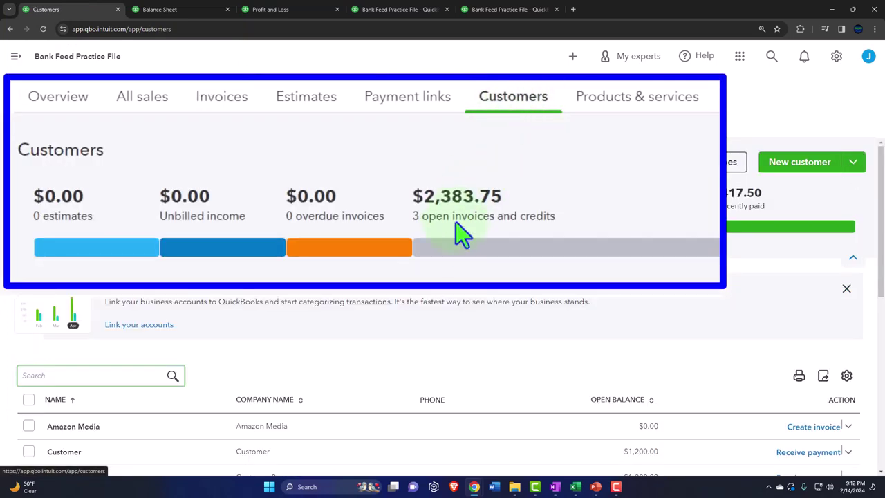
{"action": "left_click", "coordinate": [322, 232]}
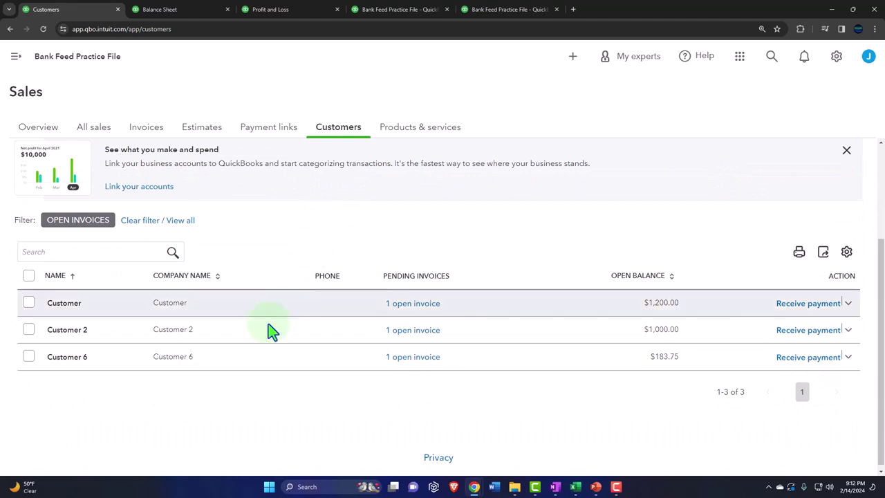
Open Customer 6's record, view the payment form for invoice 1006, and close the form without saving.
{"action": "left_click", "coordinate": [121, 365]}
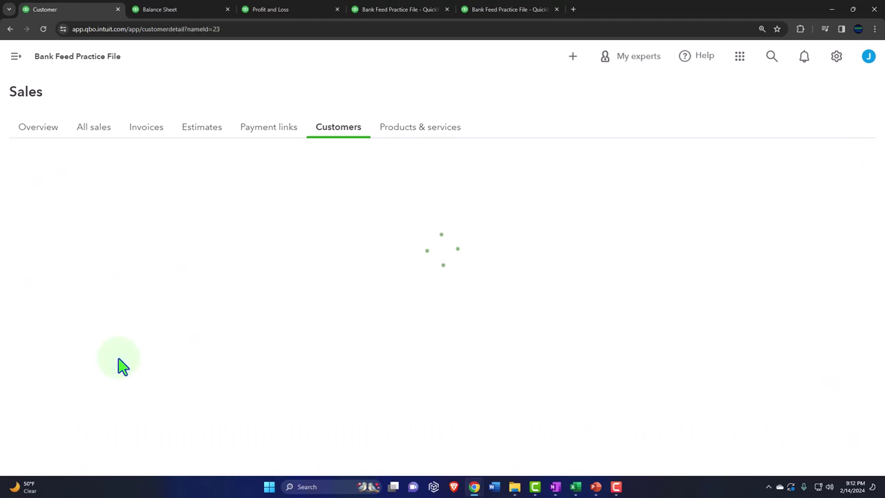
{"action": "scroll", "coordinate": [235, 232], "scroll_direction": "down", "scroll_amount": 1}
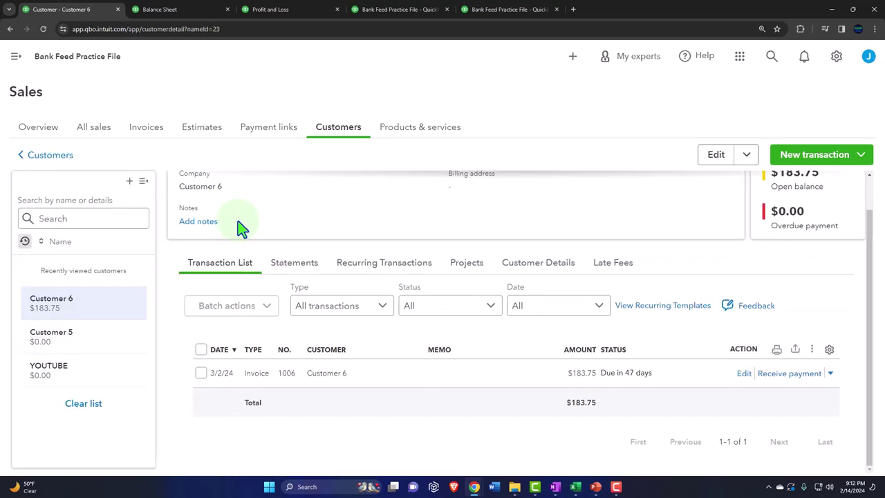
{"action": "left_click", "coordinate": [813, 368]}
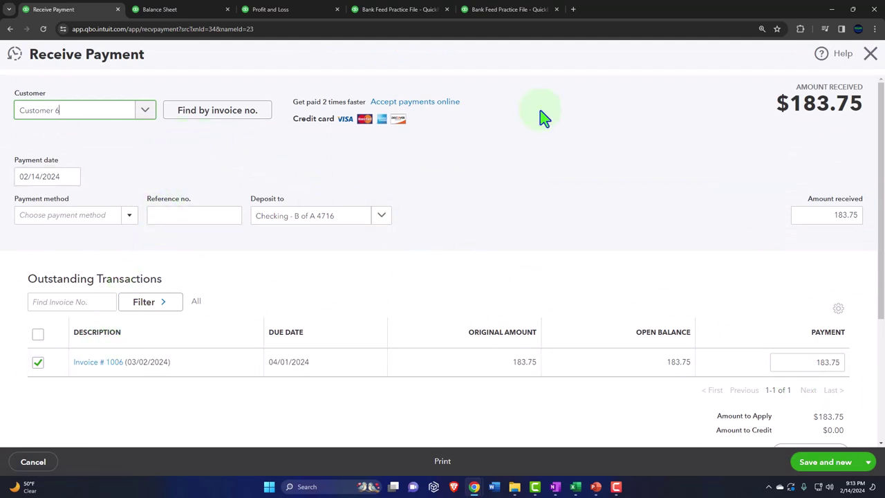
{"action": "left_click", "coordinate": [870, 53]}
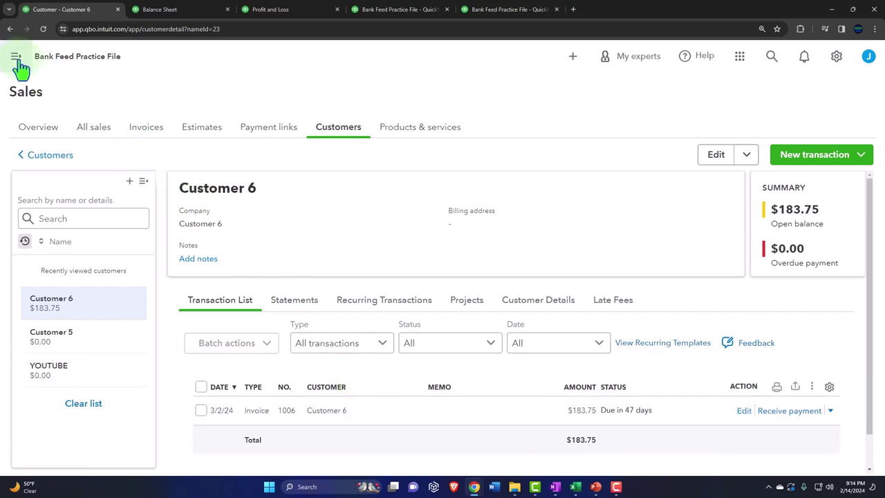
Start a new invoice, enter Customer 7 as a new customer, and save the suggested 24/7 CUSTOMS INC. customer record.
{"action": "left_click", "coordinate": [572, 57]}
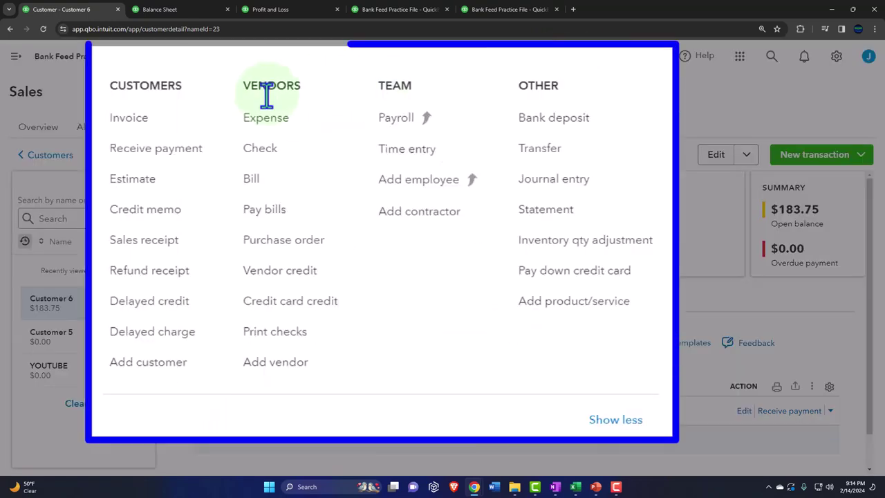
{"action": "left_click", "coordinate": [138, 119]}
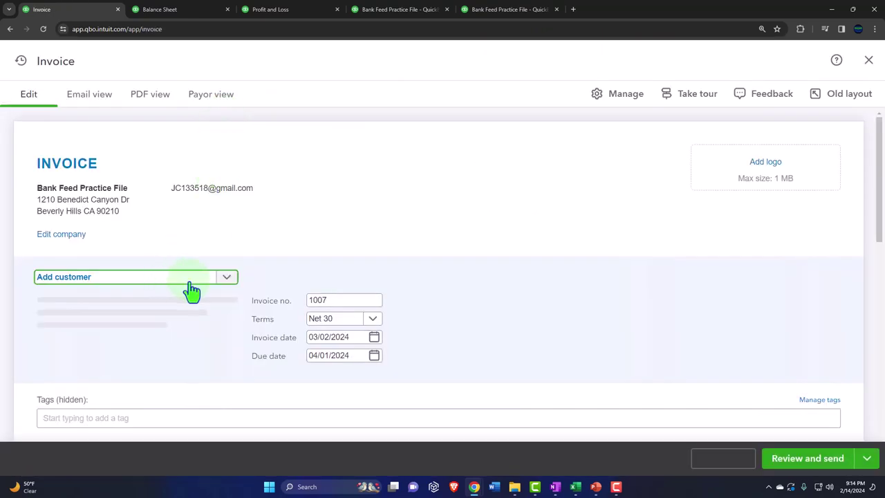
{"action": "left_click", "coordinate": [226, 278]}
{"action": "type", "text": "C"}
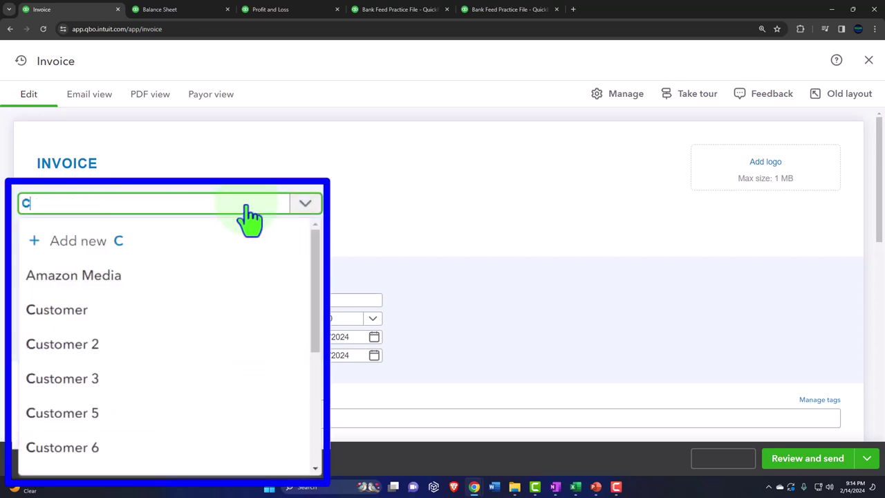
{"action": "type", "text": "ustomer 7"}
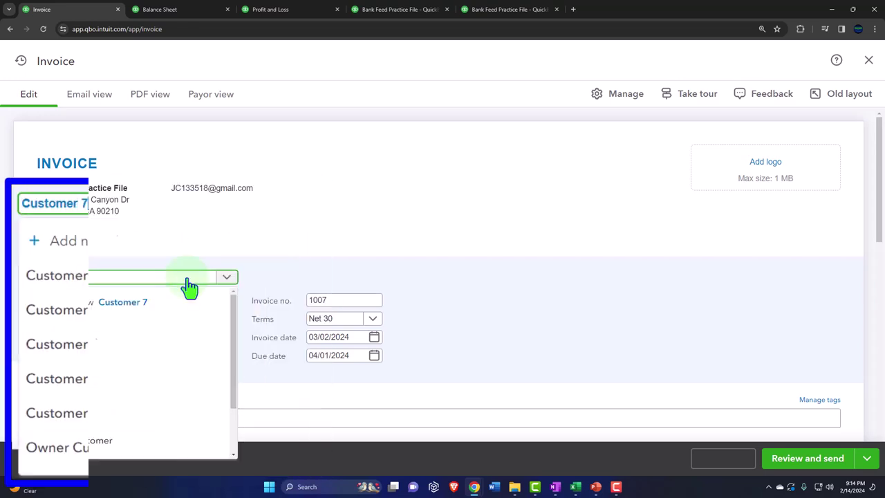
{"action": "key", "text": "Return"}
{"action": "key", "text": "Return"}
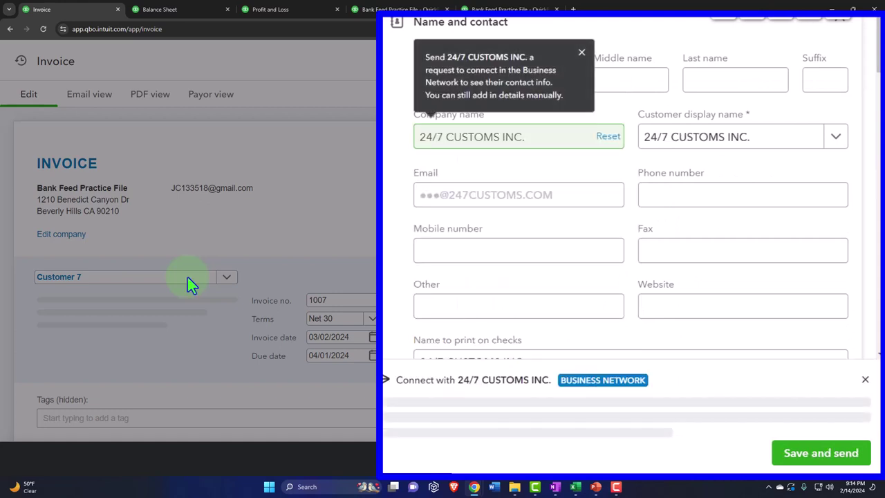
{"action": "left_click", "coordinate": [854, 456]}
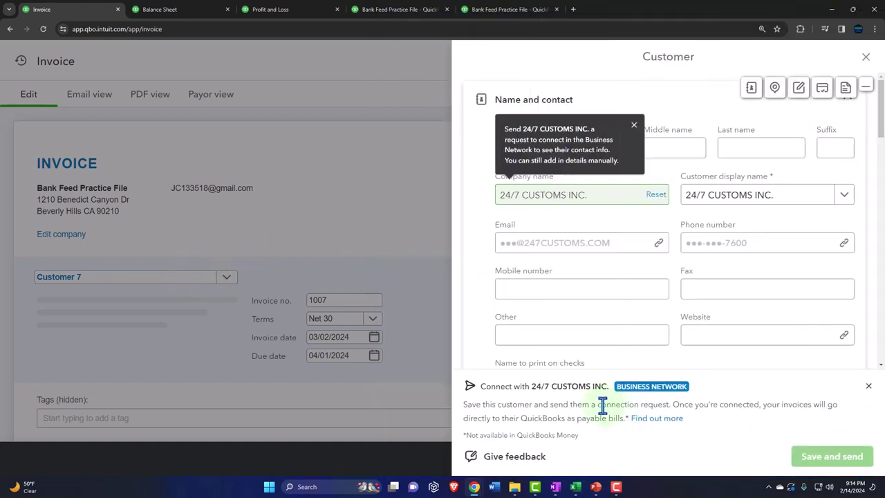
Check the invoice's billing details and date, and add a Services line with quantity 1 and a rate of 60.
{"action": "scroll", "coordinate": [321, 330], "scroll_direction": "down", "scroll_amount": 2}
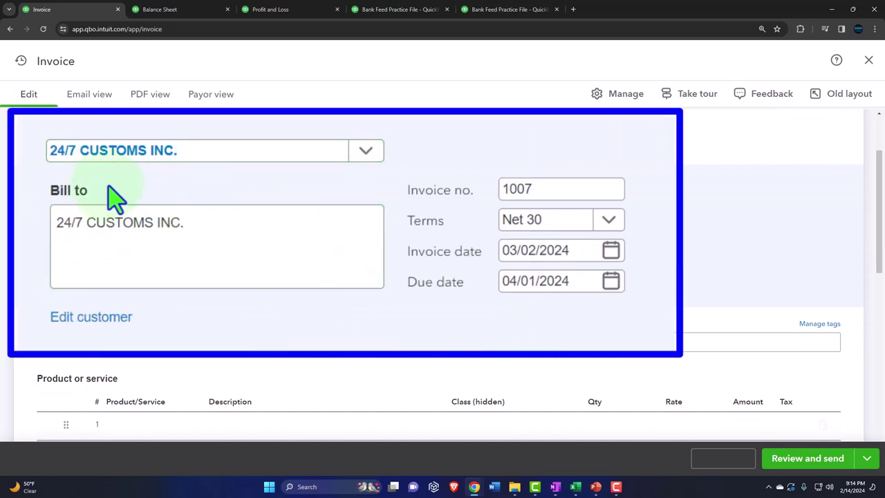
{"action": "left_click", "coordinate": [130, 233]}
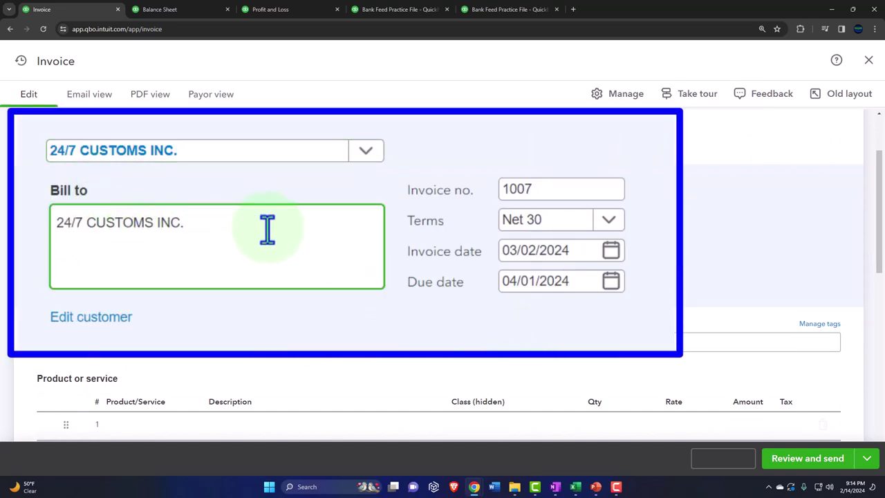
{"action": "left_click", "coordinate": [559, 251]}
{"action": "double_click", "coordinate": [580, 252]}
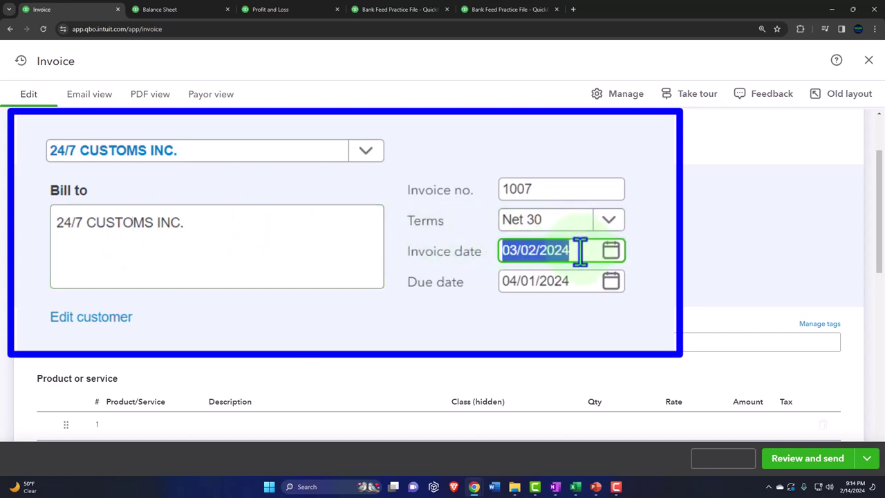
{"action": "scroll", "coordinate": [330, 267], "scroll_direction": "down", "scroll_amount": 1}
{"action": "left_click", "coordinate": [223, 325]}
{"action": "left_click", "coordinate": [192, 336]}
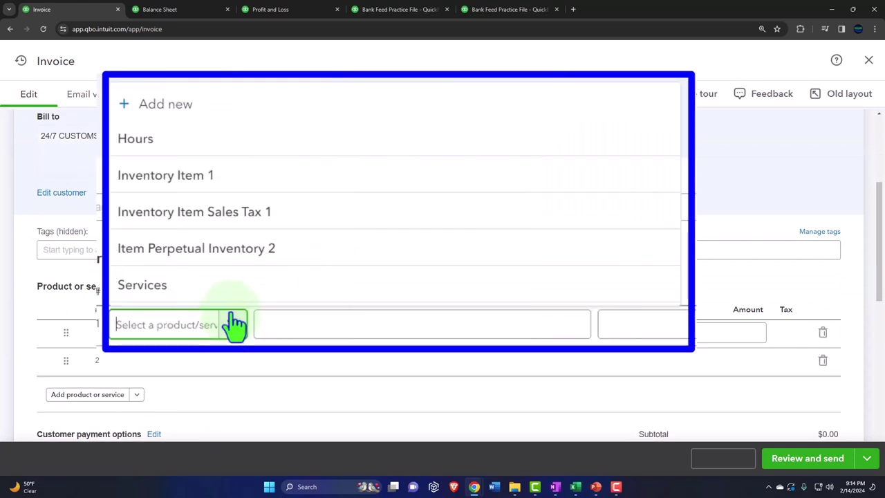
{"action": "left_click", "coordinate": [187, 310]}
{"action": "key", "text": "Tab"}
{"action": "key", "text": "Tab"}
{"action": "key", "text": "Tab"}
{"action": "key", "text": "Tab"}
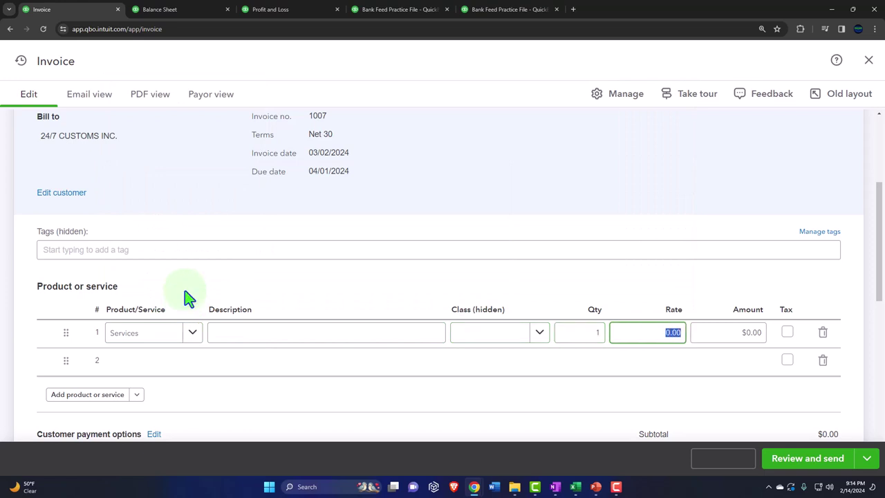
{"action": "key", "text": "Tab"}
{"action": "key", "text": "Tab"}
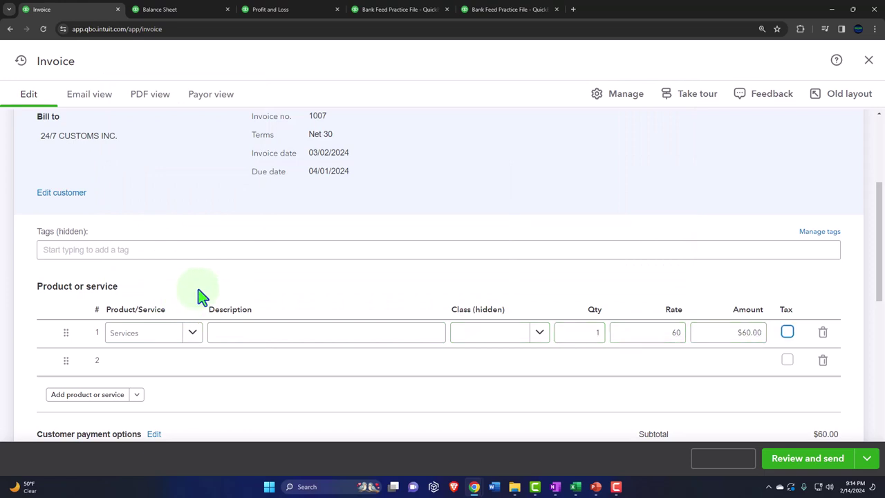
Review the invoice totals, and save and close the invoice.
{"action": "scroll", "coordinate": [217, 286], "scroll_direction": "down", "scroll_amount": 3}
{"action": "mouse_move", "coordinate": [641, 263]}
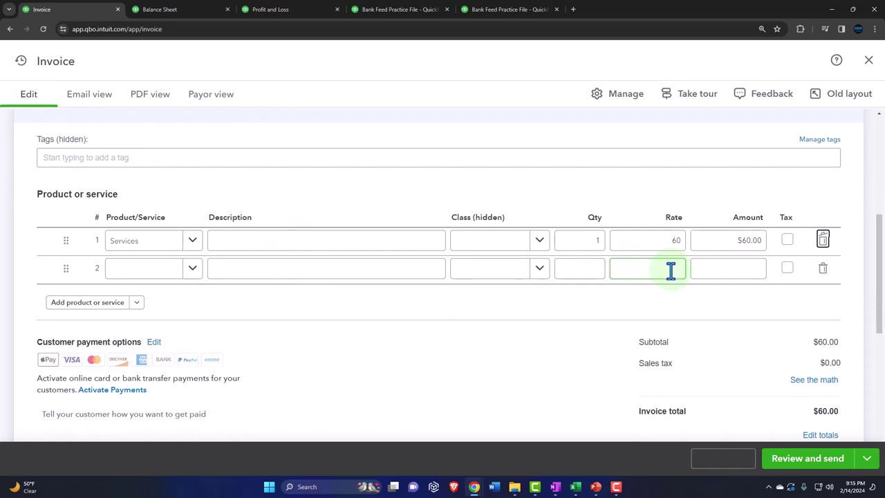
{"action": "scroll", "coordinate": [671, 269], "scroll_direction": "down", "scroll_amount": 3}
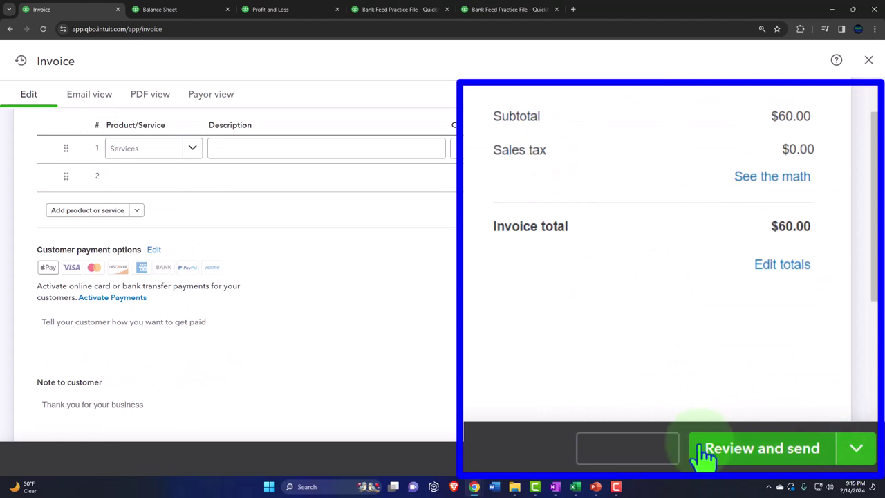
{"action": "left_click", "coordinate": [676, 446]}
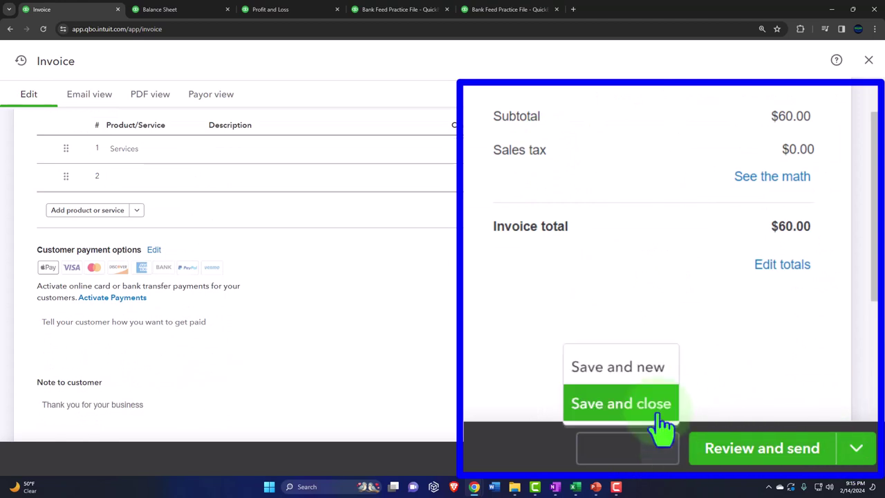
{"action": "left_click", "coordinate": [659, 414]}
Rerun the Balance Sheet report, examine the March 2024 Accounts Receivable transactions, and return to the report.
{"action": "left_click", "coordinate": [176, 11]}
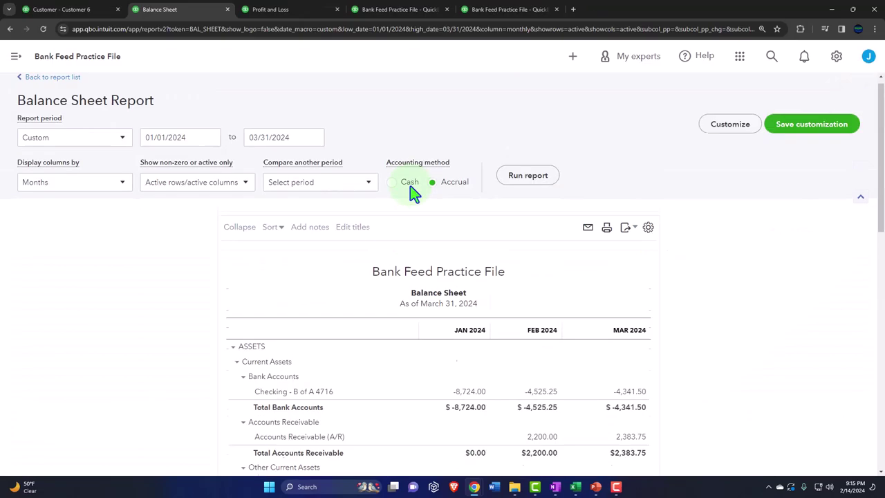
{"action": "left_click", "coordinate": [527, 184]}
{"action": "scroll", "coordinate": [533, 208], "scroll_direction": "down", "scroll_amount": 2}
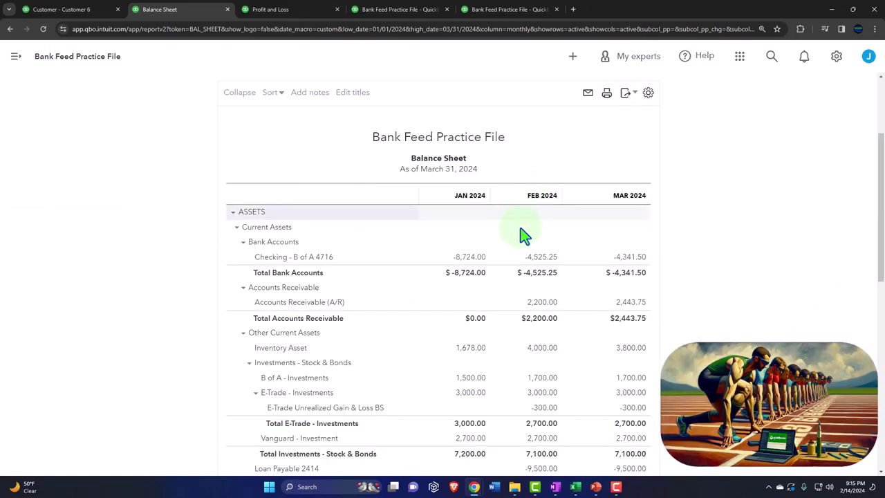
{"action": "left_click", "coordinate": [631, 304]}
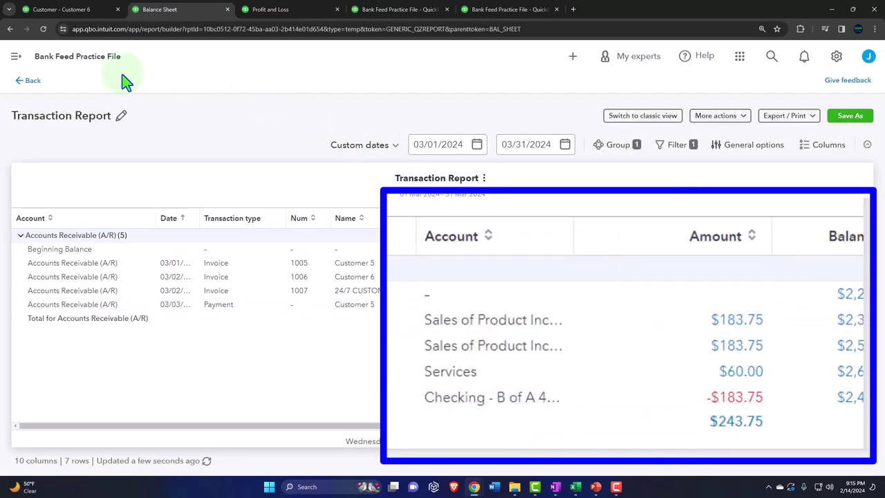
{"action": "left_click", "coordinate": [32, 80]}
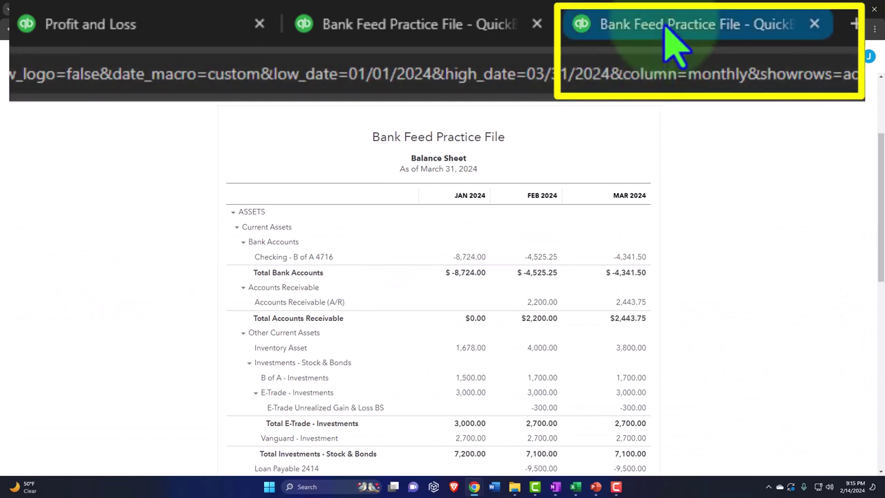
Rerun the Customer Balance Detail report and examine the invoice for 24/7 CUSTOMS INC.
{"action": "left_click", "coordinate": [498, 10]}
{"action": "scroll", "coordinate": [482, 135], "scroll_direction": "up", "scroll_amount": 3}
{"action": "left_click", "coordinate": [181, 188]}
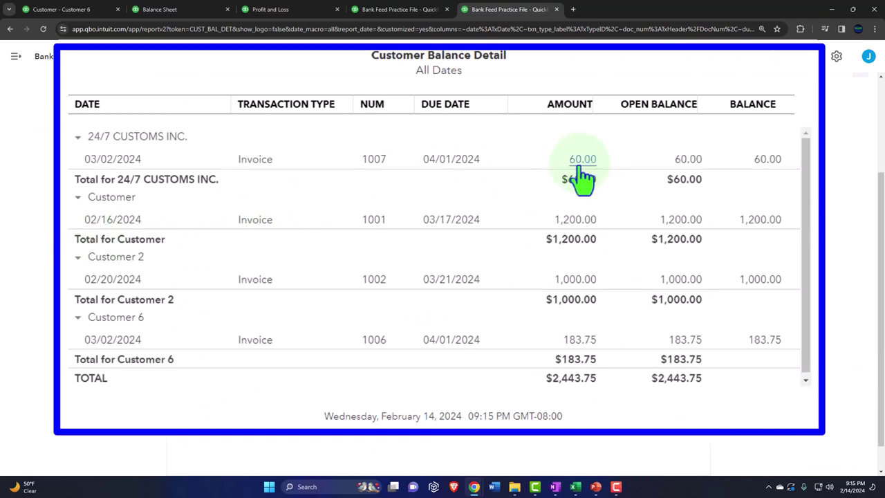
Return from Customer 6's record to the Customers list and filter it to open invoices.
{"action": "left_click", "coordinate": [88, 11]}
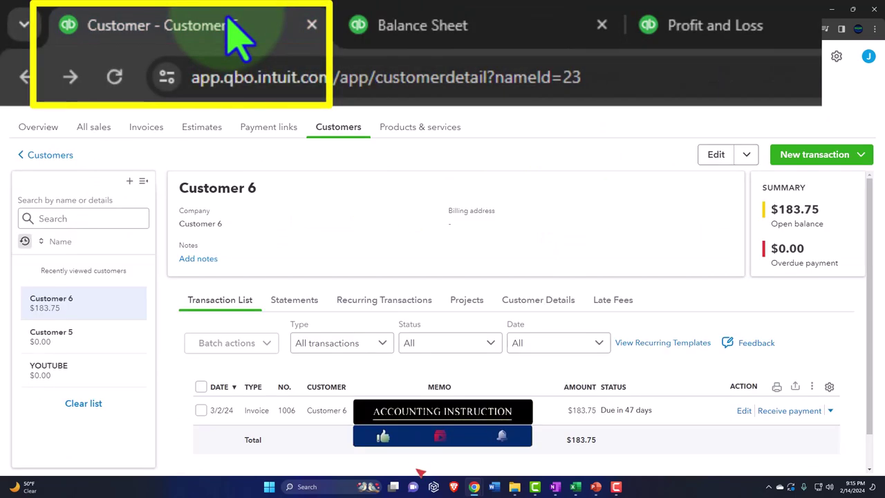
{"action": "left_click", "coordinate": [61, 158]}
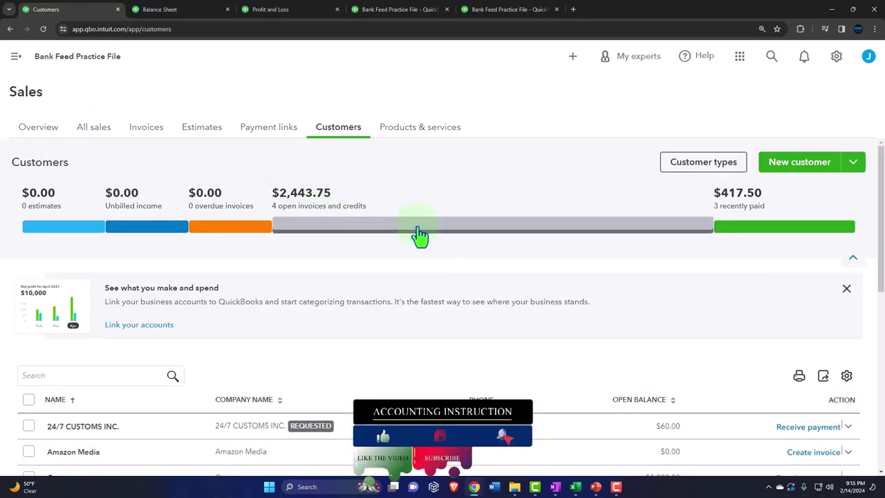
{"action": "left_click", "coordinate": [419, 235]}
{"action": "scroll", "coordinate": [421, 235], "scroll_direction": "down", "scroll_amount": 1}
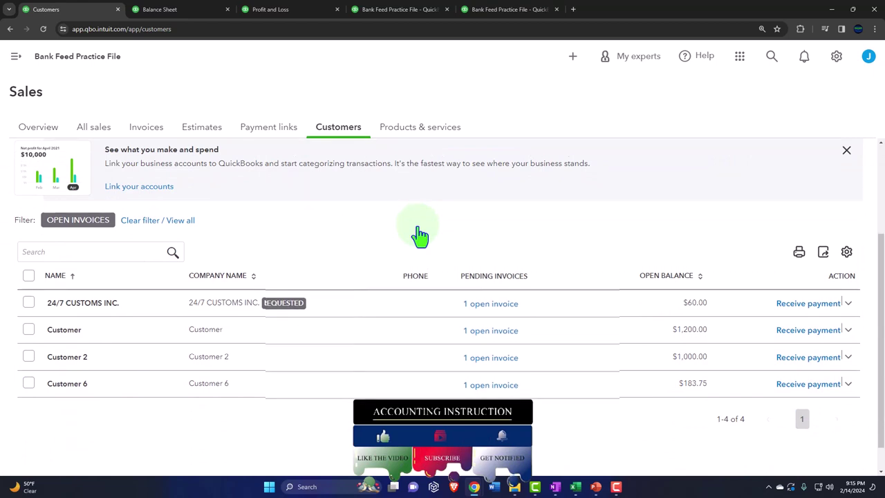
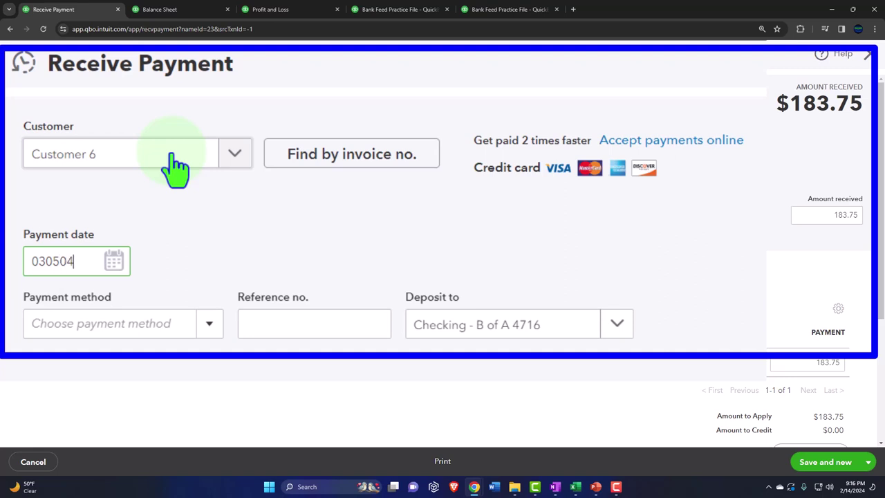
Set the payment method of Customer 6's payment to Cash and deposit it to Payments to deposit.
{"action": "type", "text": "ca"}
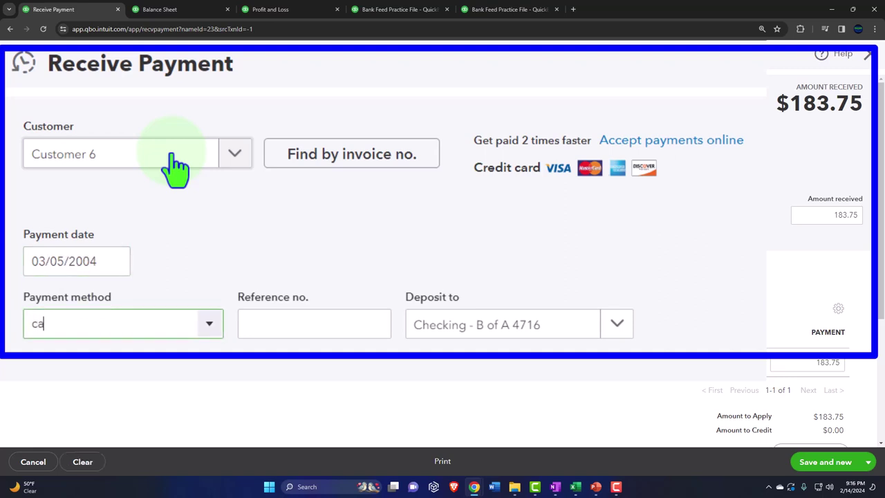
{"action": "key", "text": "Tab"}
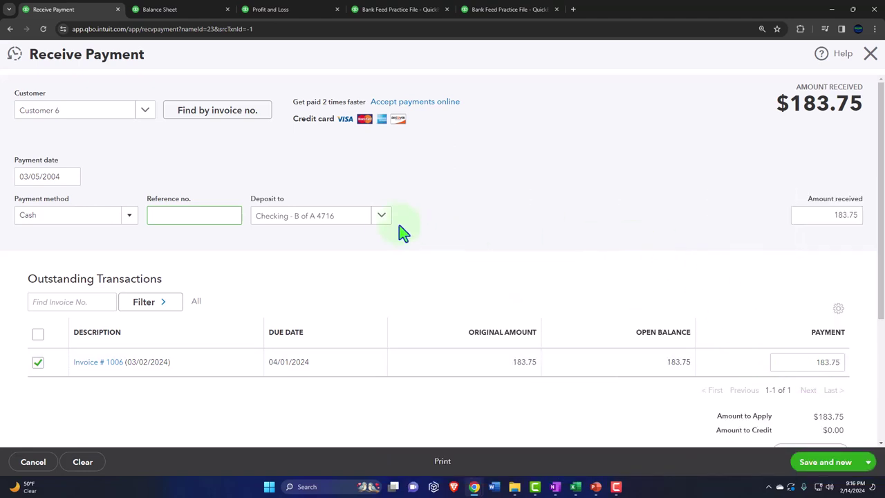
{"action": "left_click", "coordinate": [381, 218]}
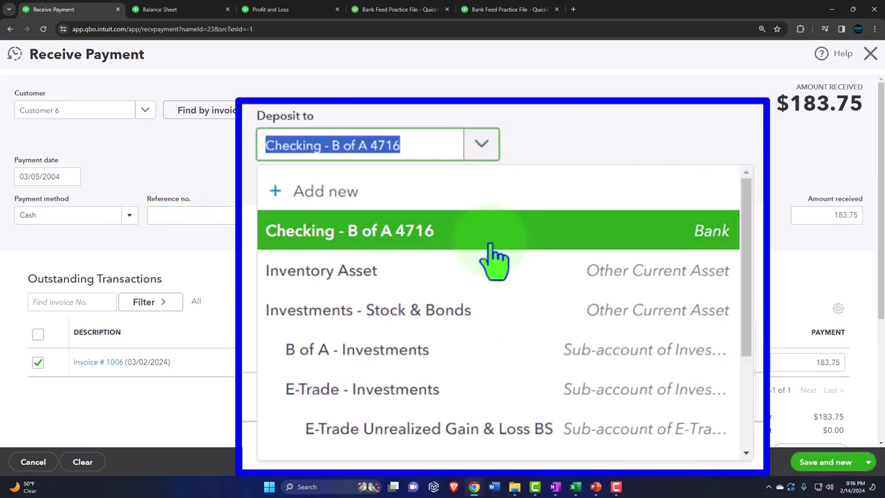
{"action": "scroll", "coordinate": [494, 261], "scroll_direction": "down", "scroll_amount": 3}
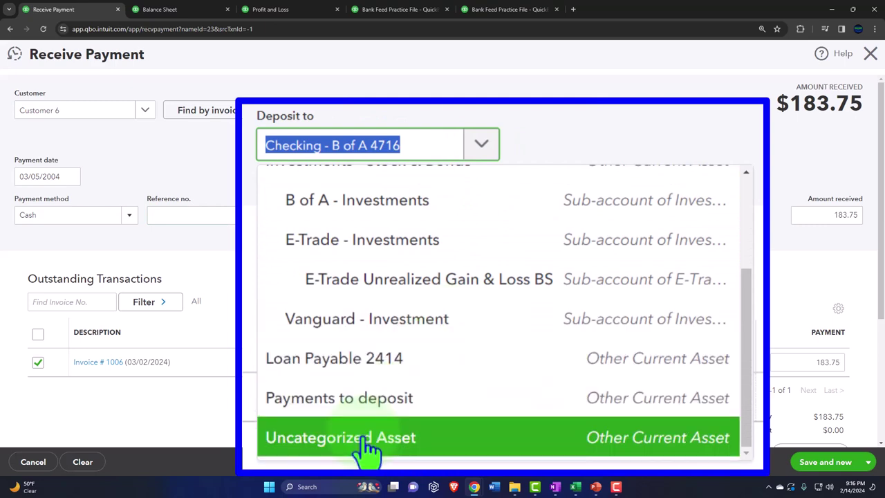
{"action": "left_click", "coordinate": [365, 406]}
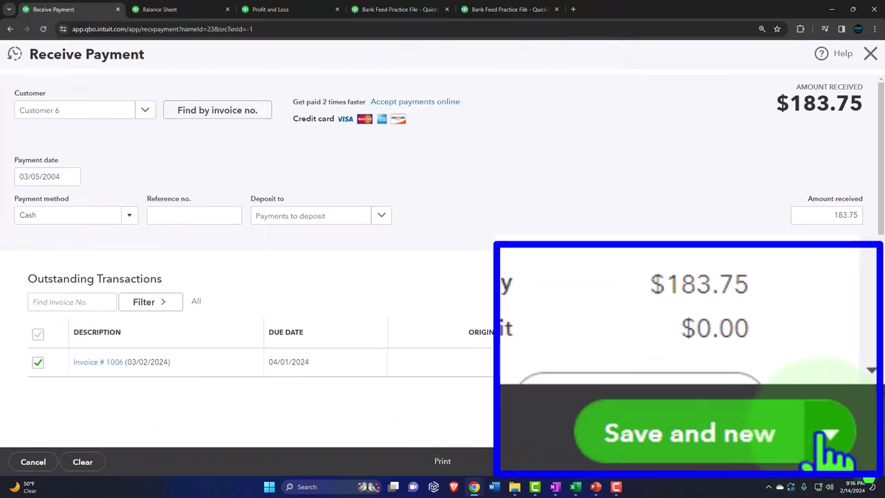
Save and close Customer 6's payment for invoice 1006.
{"action": "left_click", "coordinate": [834, 450]}
{"action": "left_click", "coordinate": [695, 305]}
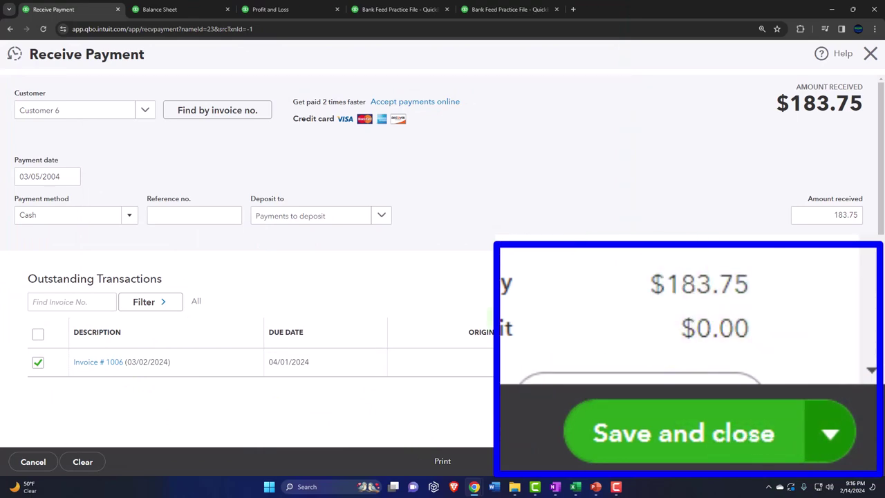
{"action": "left_click", "coordinate": [816, 462]}
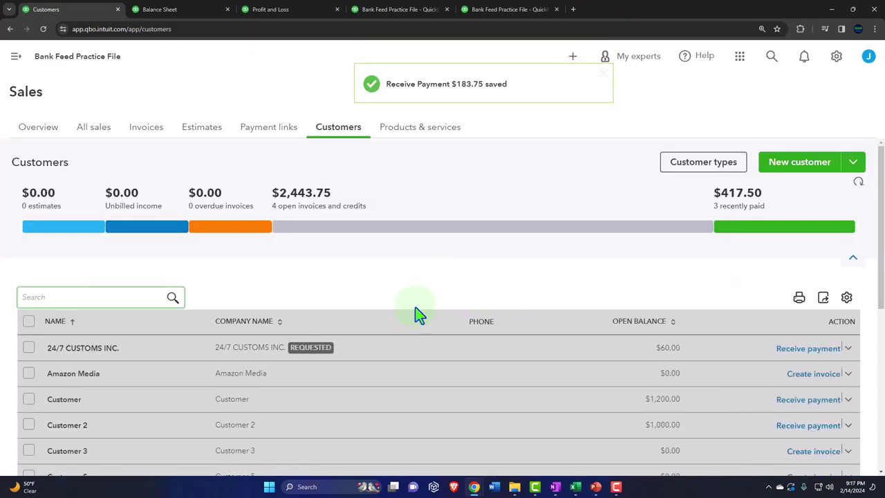
Review the open balances on the Customers list, and filter it to recently paid customers.
{"action": "scroll", "coordinate": [332, 321], "scroll_direction": "down", "scroll_amount": 3}
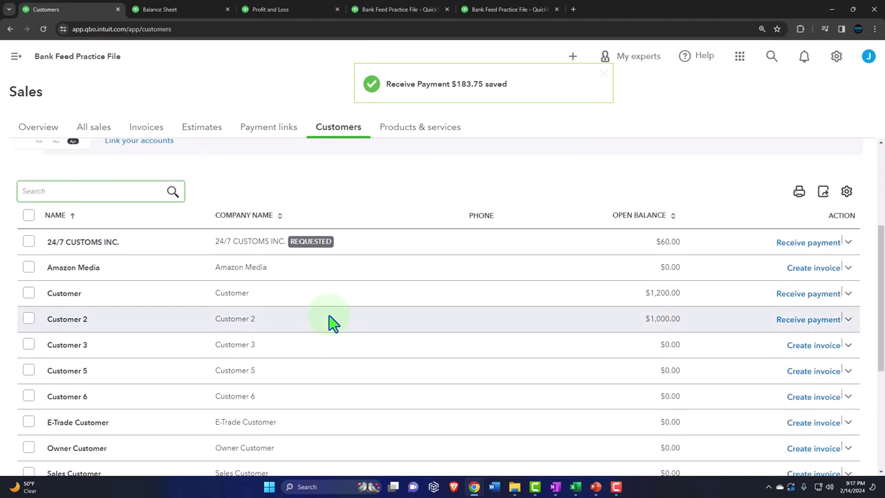
{"action": "scroll", "coordinate": [329, 316], "scroll_direction": "up", "scroll_amount": 2}
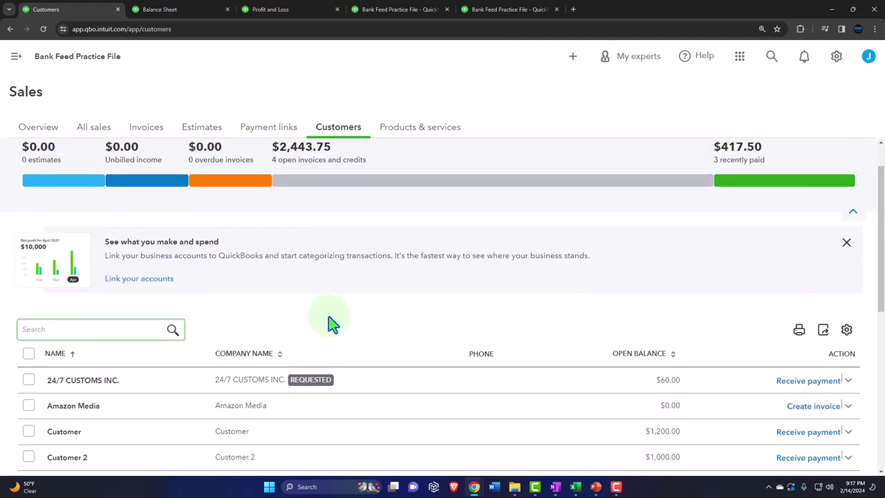
{"action": "scroll", "coordinate": [329, 316], "scroll_direction": "up", "scroll_amount": 1}
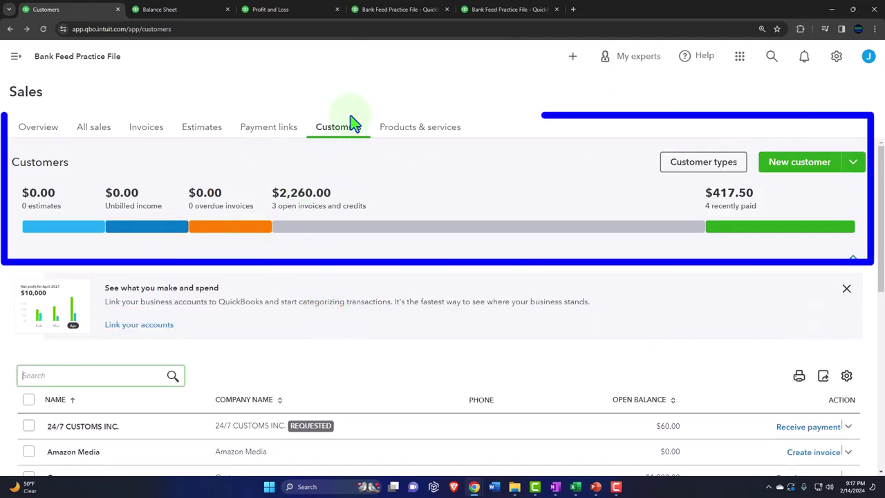
{"action": "left_click", "coordinate": [752, 240]}
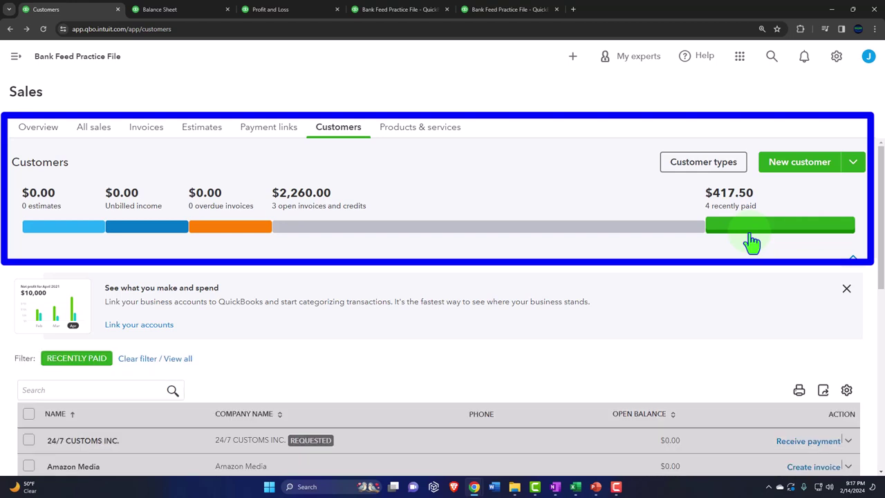
Open Customer 6's record from the Customers list and examine the activity timeline of invoice 1006.
{"action": "scroll", "coordinate": [381, 350], "scroll_direction": "down", "scroll_amount": 4}
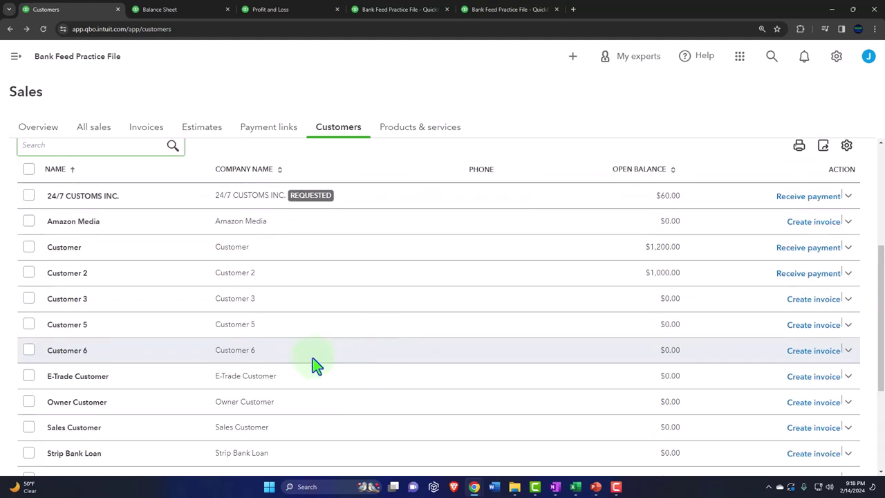
{"action": "left_click", "coordinate": [310, 359]}
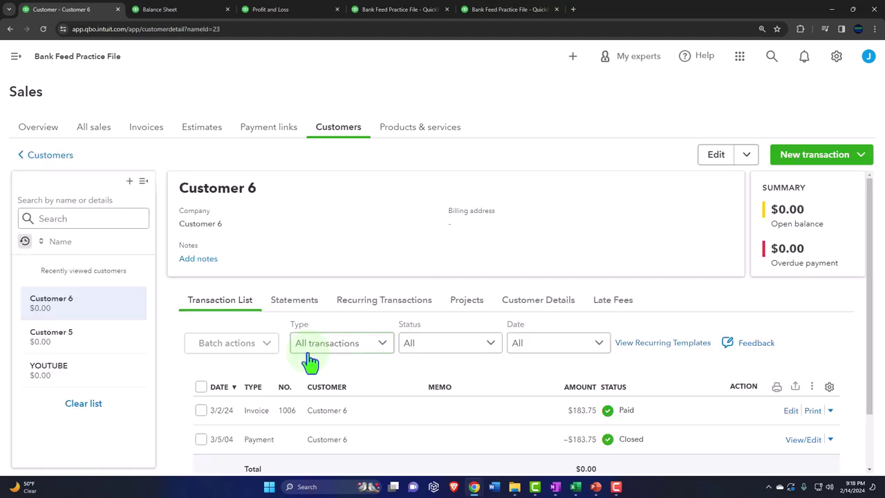
{"action": "scroll", "coordinate": [322, 415], "scroll_direction": "down", "scroll_amount": 1}
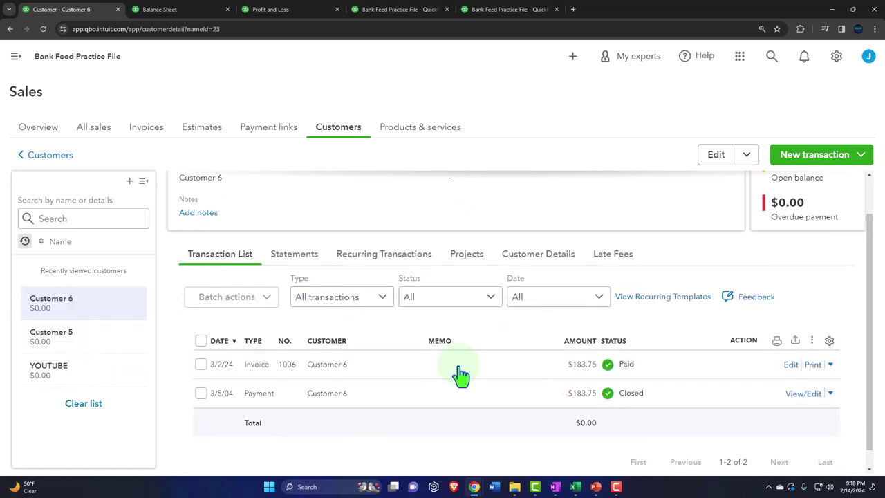
{"action": "left_click", "coordinate": [461, 373]}
{"action": "scroll", "coordinate": [725, 304], "scroll_direction": "up", "scroll_amount": 2}
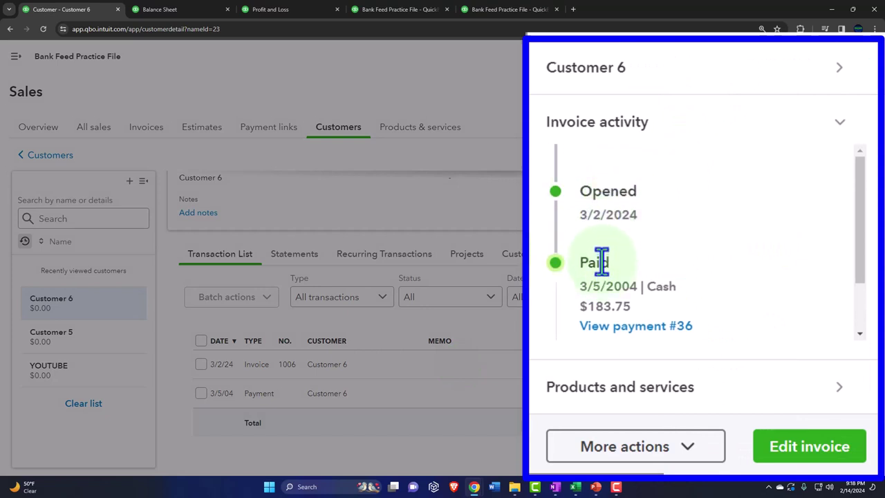
{"action": "scroll", "coordinate": [600, 297], "scroll_direction": "down", "scroll_amount": 2}
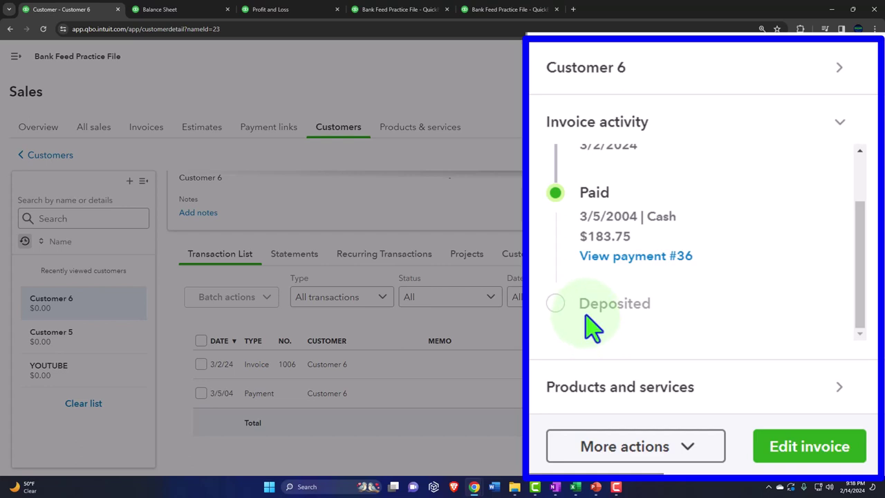
{"action": "left_click", "coordinate": [451, 395]}
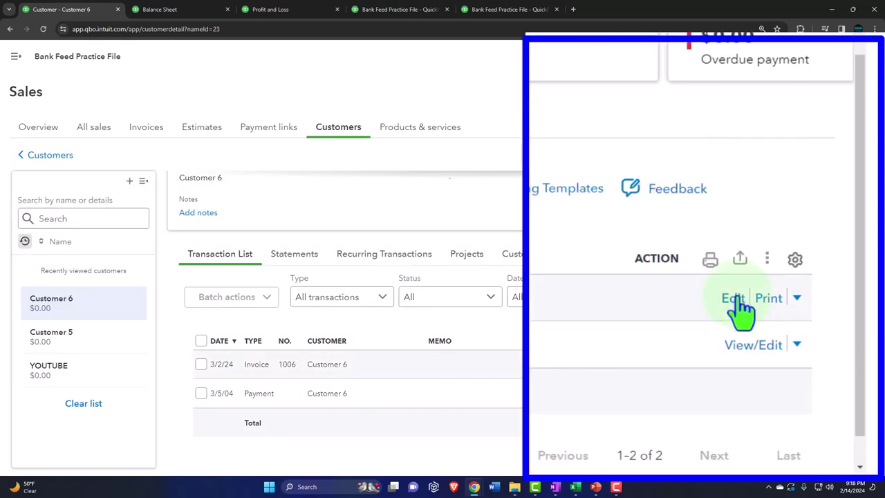
Open invoice 1006 in full from Customer 6's transactions, check its payment status, and close it.
{"action": "left_click", "coordinate": [800, 364]}
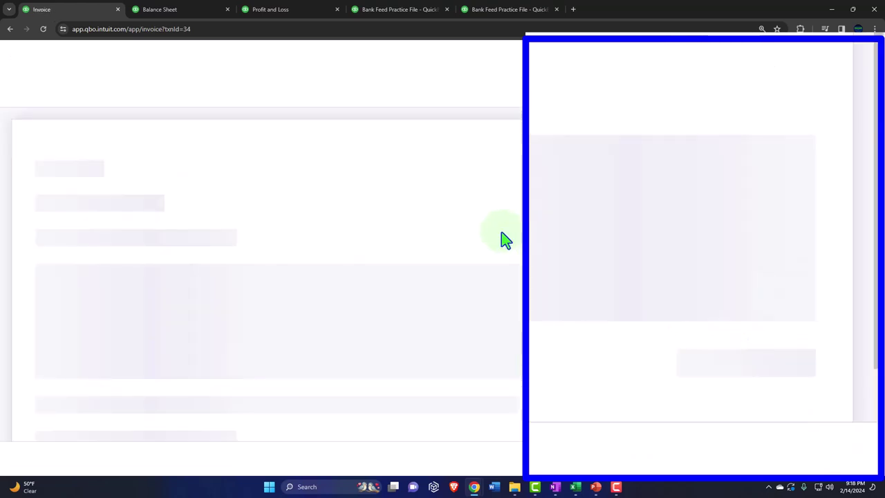
{"action": "scroll", "coordinate": [302, 296], "scroll_direction": "down", "scroll_amount": 1}
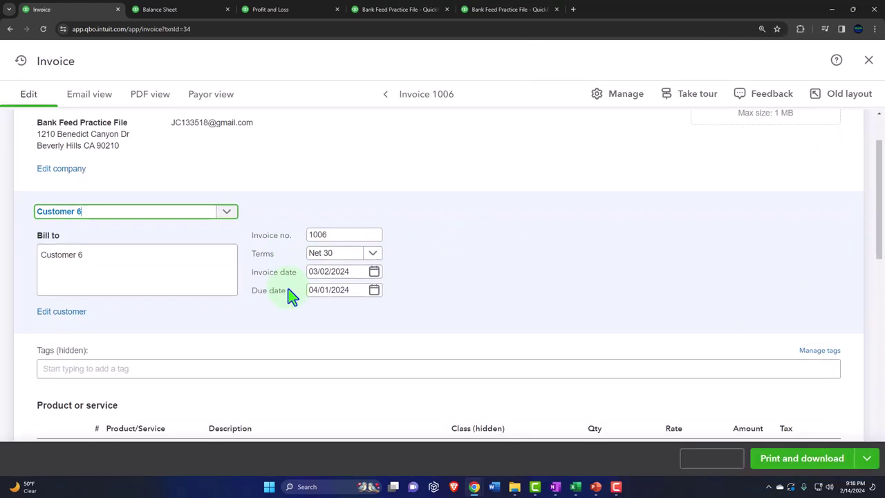
{"action": "scroll", "coordinate": [291, 297], "scroll_direction": "down", "scroll_amount": 1}
{"action": "scroll", "coordinate": [290, 297], "scroll_direction": "up", "scroll_amount": 2}
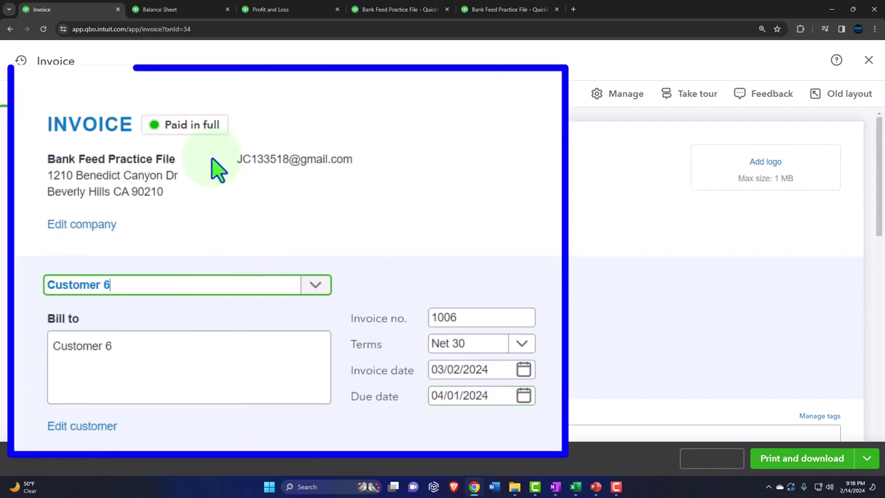
{"action": "left_click", "coordinate": [867, 60]}
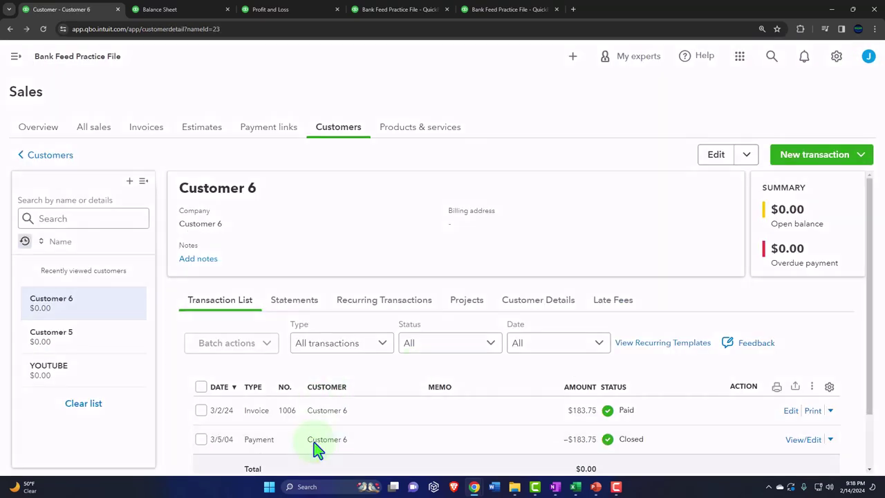
Open Customer 6's payment, follow its link to the paid invoice, and close both forms.
{"action": "left_click", "coordinate": [314, 448]}
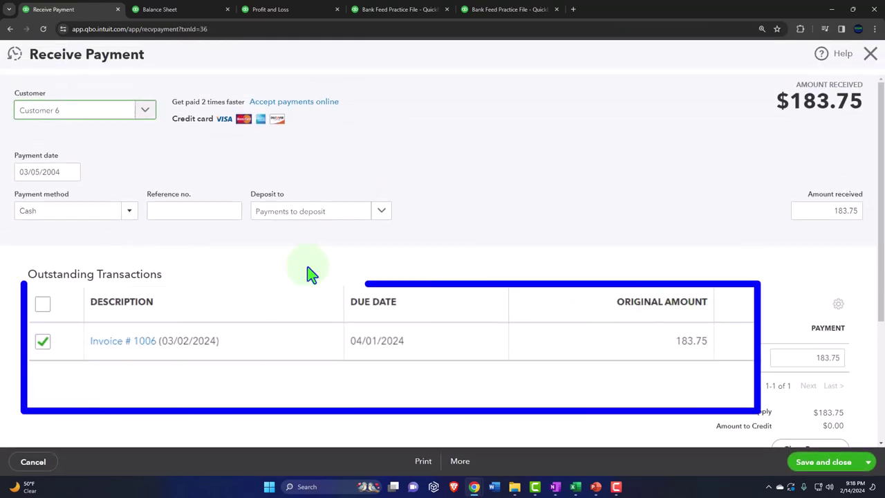
{"action": "left_click", "coordinate": [123, 341]}
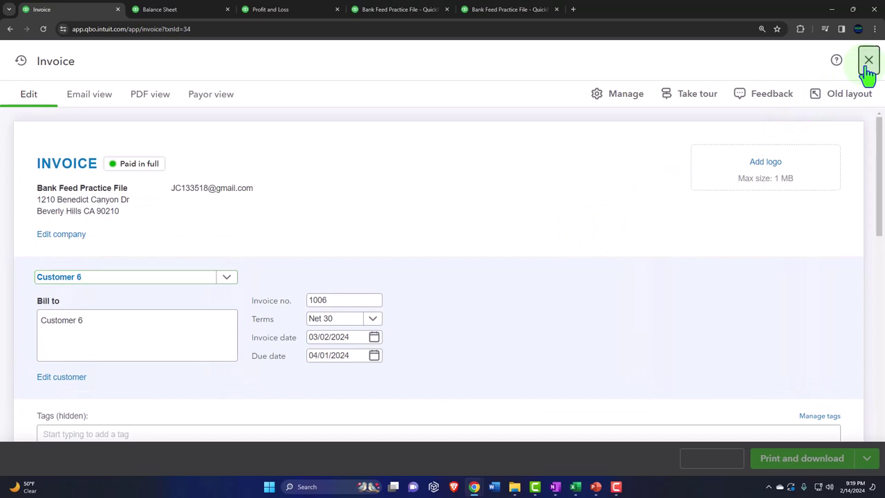
{"action": "left_click", "coordinate": [865, 68]}
{"action": "left_click", "coordinate": [870, 56]}
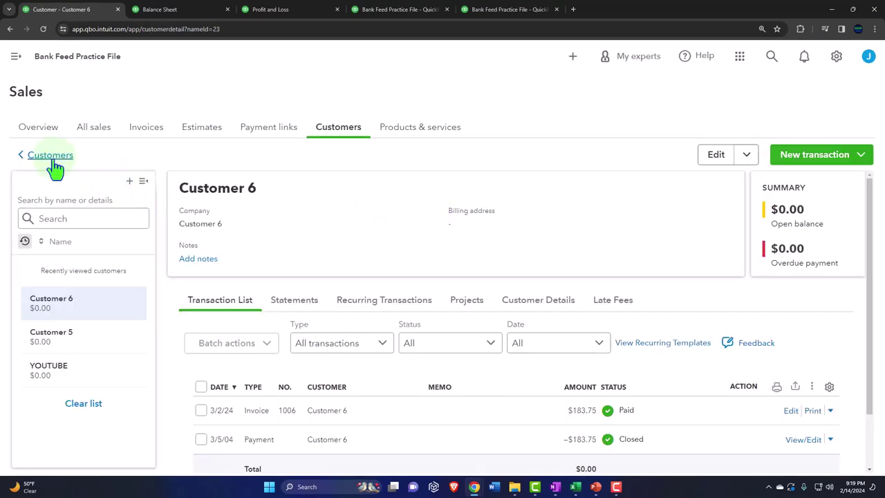
Return to the Customers list, filter it to open invoices, and open the record of 24/7 CUSTOMS INC.
{"action": "left_click", "coordinate": [53, 156]}
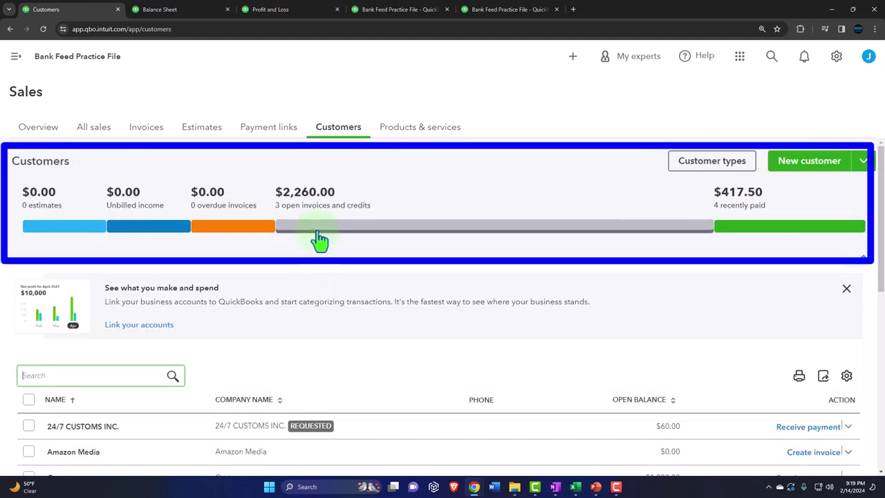
{"action": "left_click", "coordinate": [318, 234]}
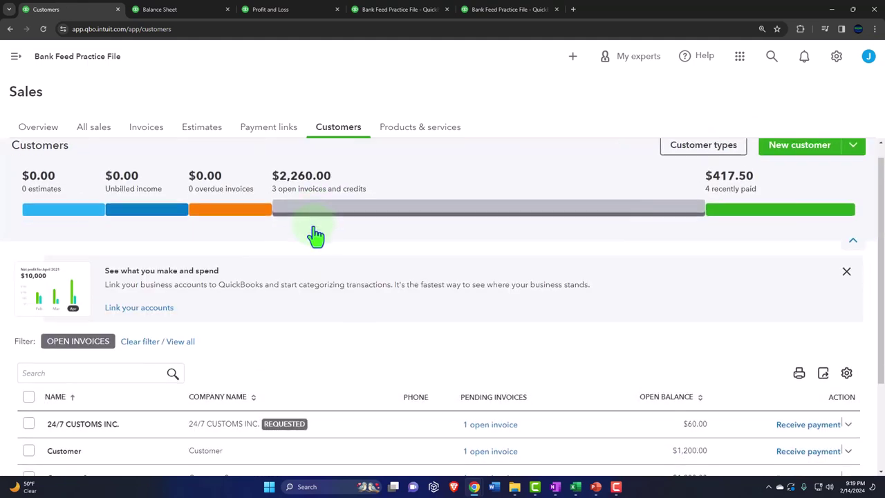
{"action": "scroll", "coordinate": [311, 263], "scroll_direction": "down", "scroll_amount": 3}
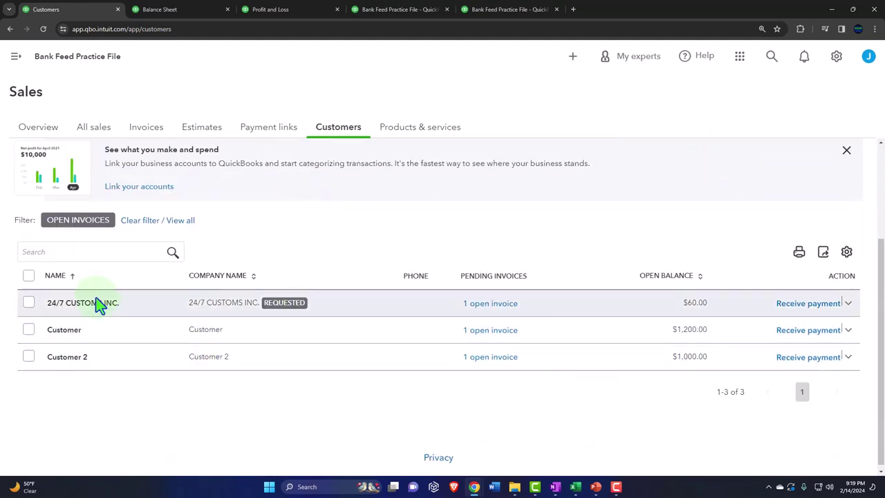
{"action": "left_click", "coordinate": [99, 304]}
{"action": "scroll", "coordinate": [374, 325], "scroll_direction": "down", "scroll_amount": 1}
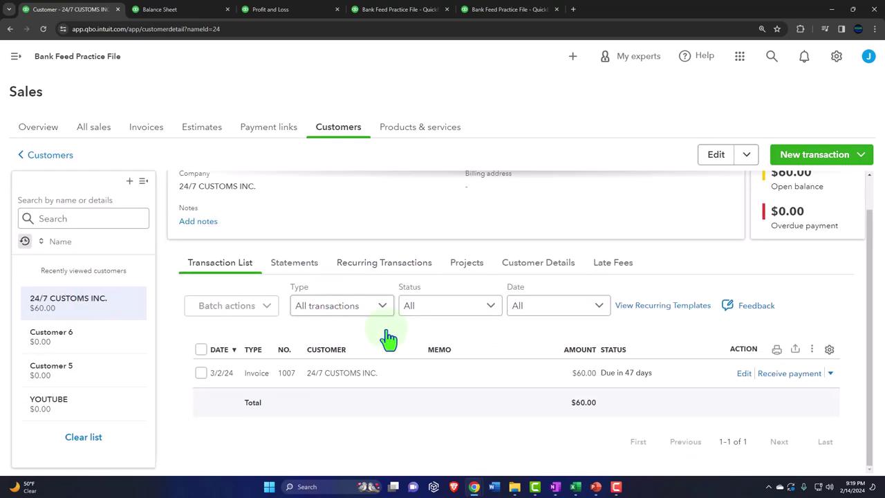
Start receiving the payment for 24/7 CUSTOMS INC.'s invoice 1007 and set the payment date to 04/05/2024.
{"action": "left_click", "coordinate": [773, 373]}
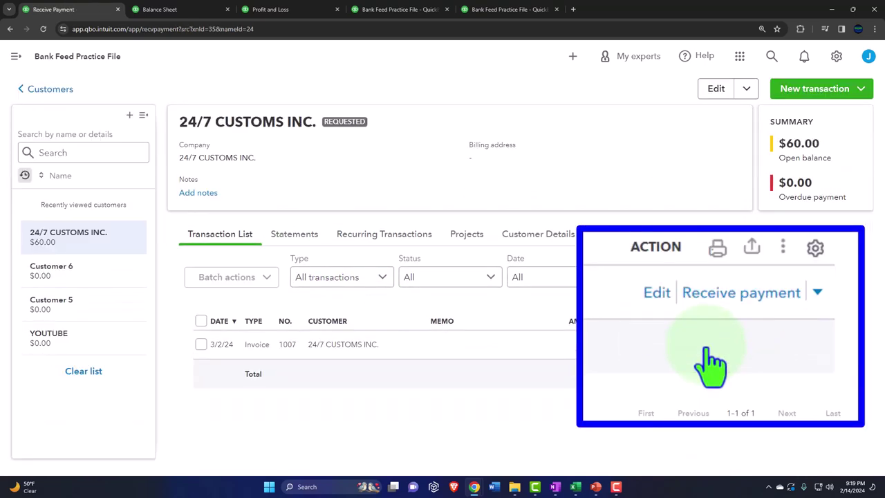
{"action": "left_click_drag", "start_coordinate": [109, 135], "coordinate": [7, 121]}
{"action": "type", "text": "040524"}
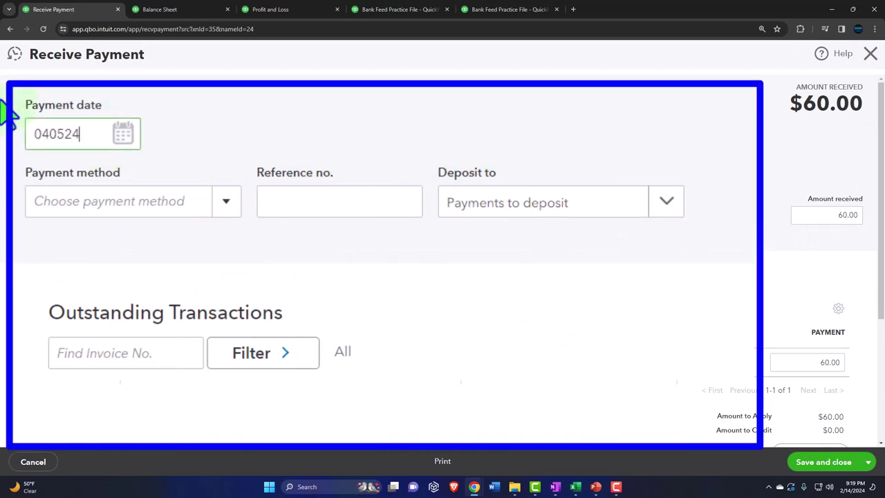
{"action": "key", "text": "Tab"}
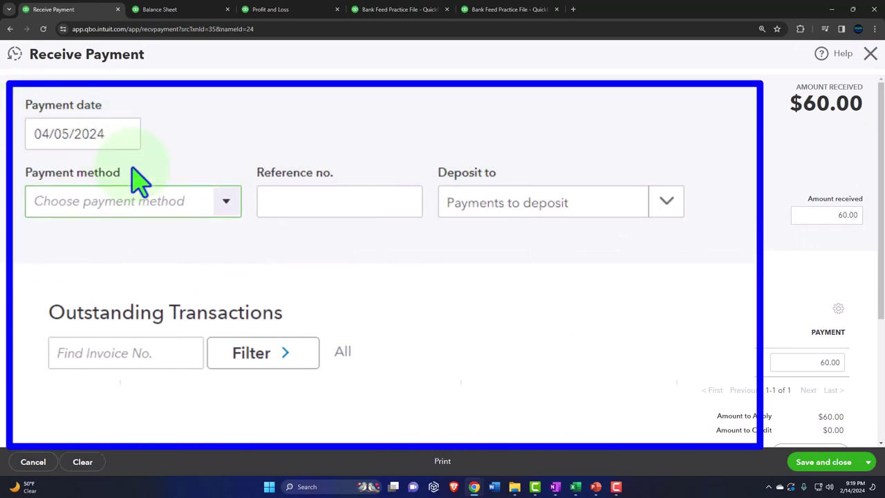
{"action": "type", "text": "Cs"}
{"action": "key", "text": "Return"}
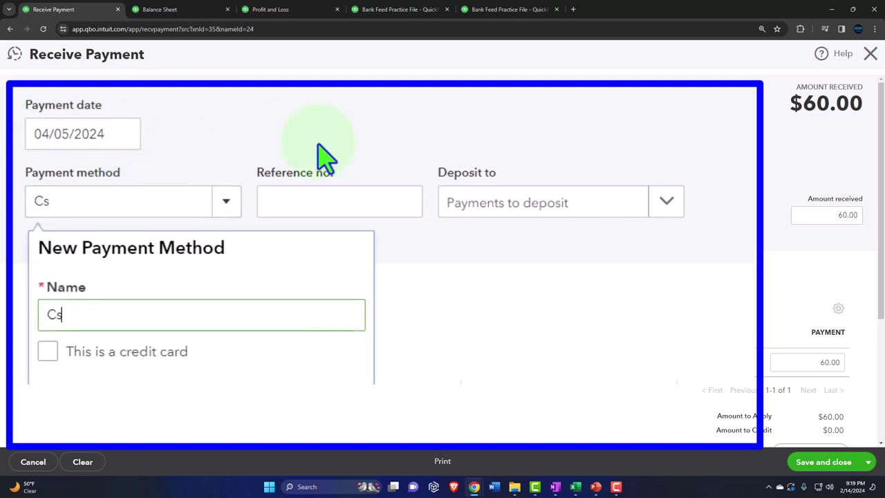
{"action": "key", "text": "Tab"}
{"action": "key", "text": "space"}
Set the payment method to Cash, keep Payments to deposit as the deposit account, and save and close the payment.
{"action": "left_click", "coordinate": [225, 211]}
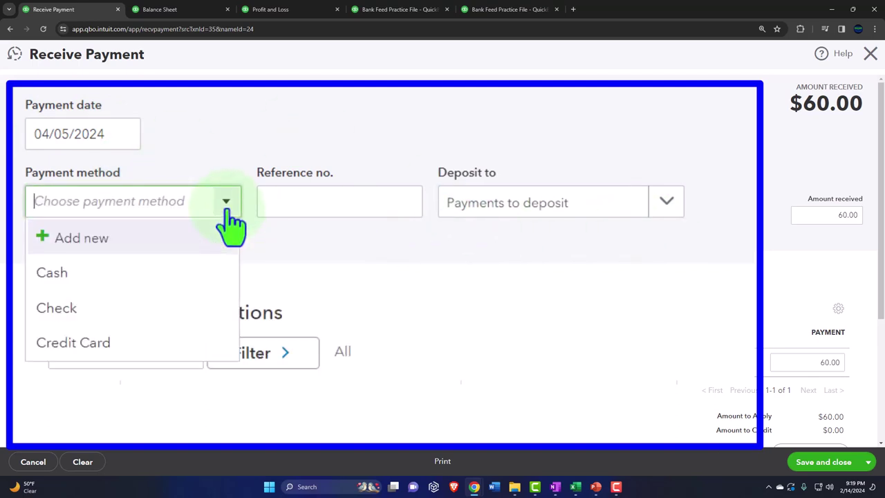
{"action": "left_click", "coordinate": [166, 277]}
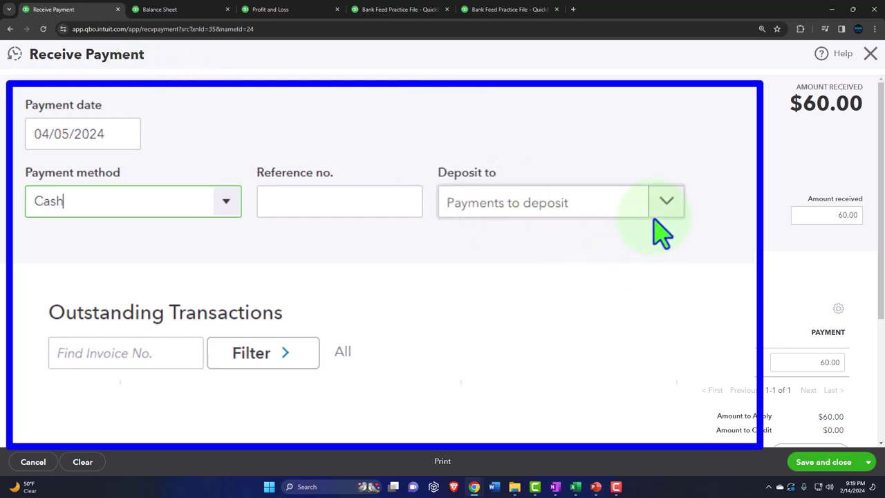
{"action": "left_click", "coordinate": [380, 220]}
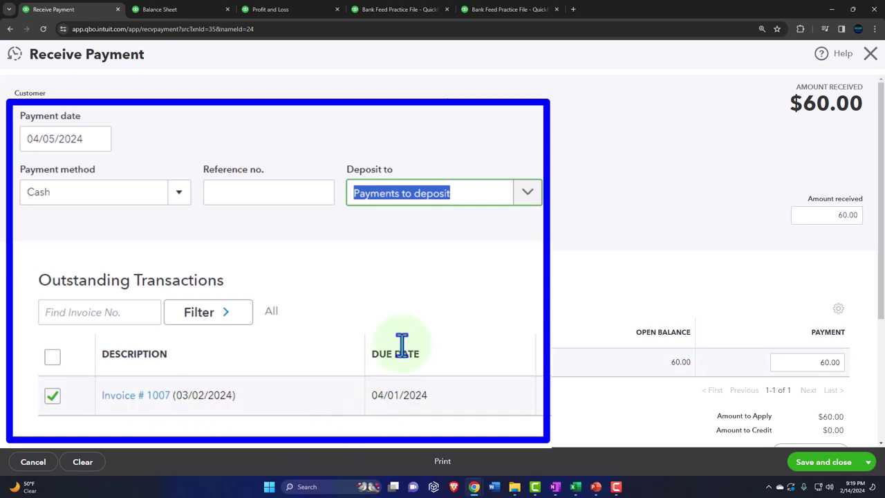
{"action": "left_click", "coordinate": [816, 462]}
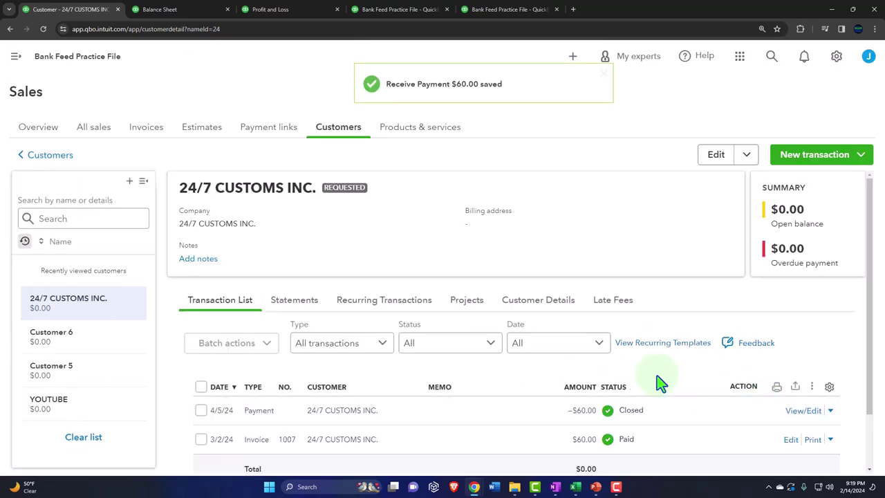
Examine the activity timeline of invoice 1007 in 24/7 CUSTOMS INC.'s transactions and close its details.
{"action": "scroll", "coordinate": [583, 363], "scroll_direction": "down", "scroll_amount": 1}
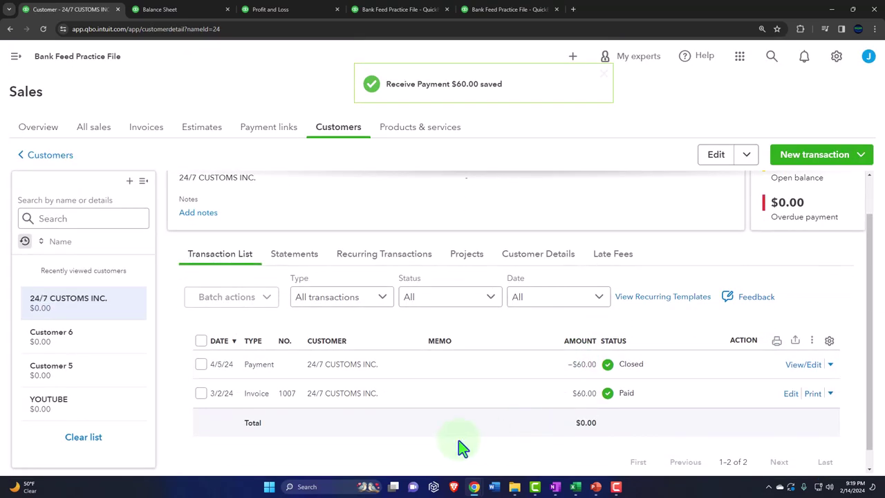
{"action": "left_click", "coordinate": [290, 394]}
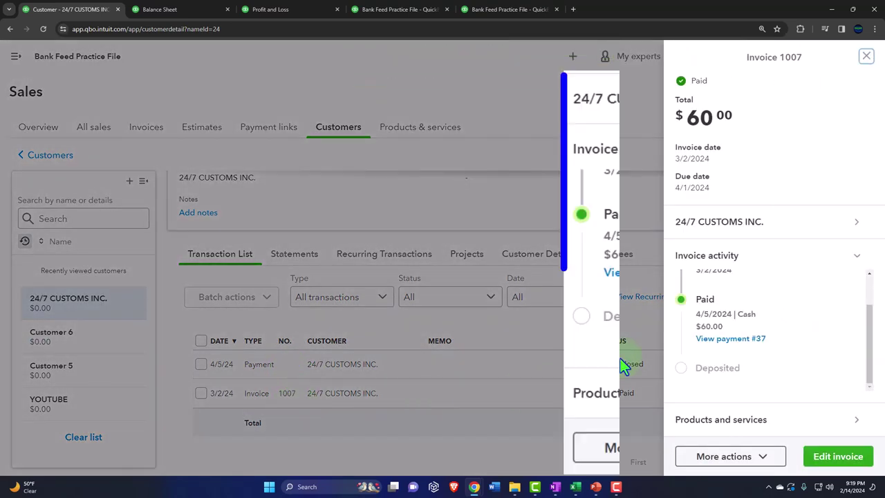
{"action": "scroll", "coordinate": [743, 294], "scroll_direction": "up", "scroll_amount": 2}
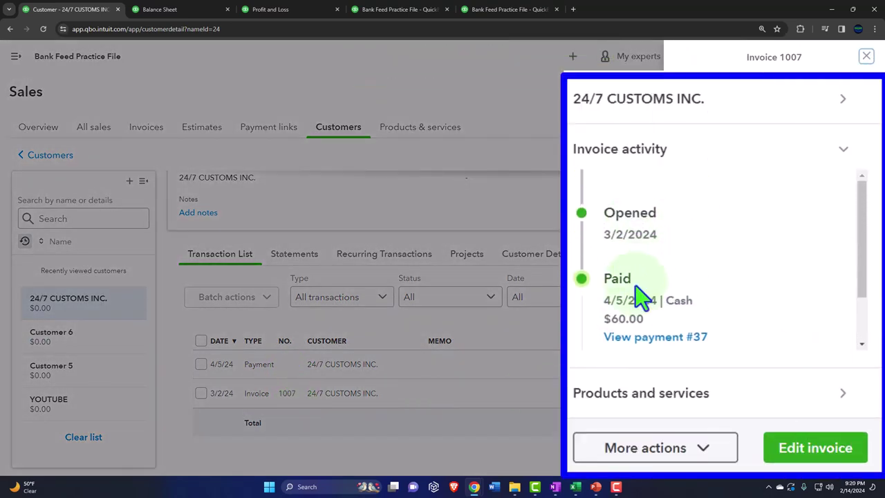
{"action": "scroll", "coordinate": [632, 311], "scroll_direction": "down", "scroll_amount": 2}
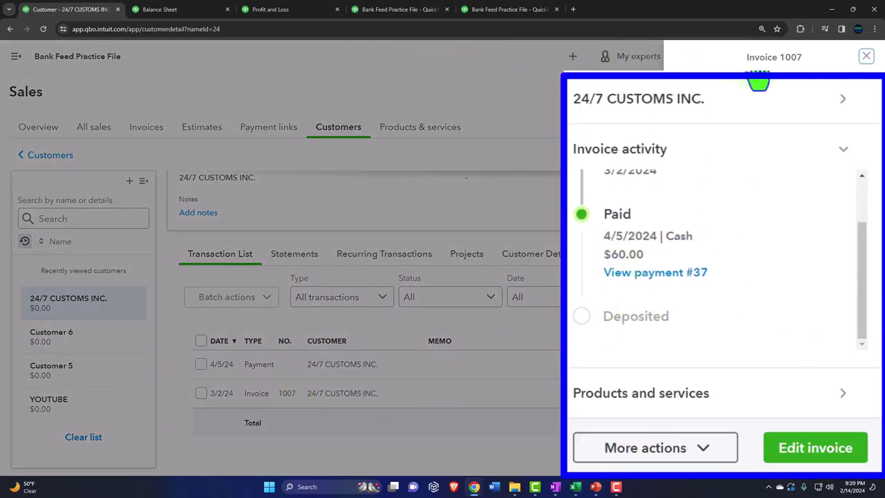
{"action": "left_click", "coordinate": [866, 56]}
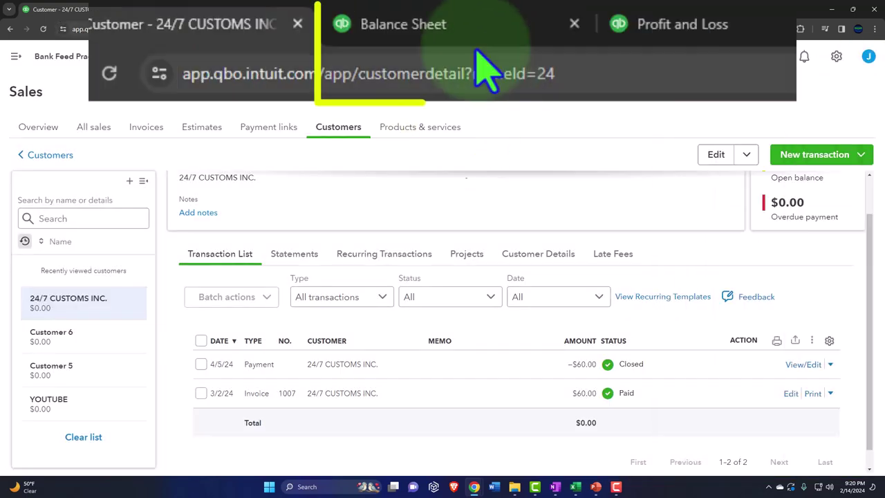
Refresh the Balance Sheet report and open the transactions behind the March 2024 Accounts Receivable (A/R) amount.
{"action": "left_click", "coordinate": [159, 9]}
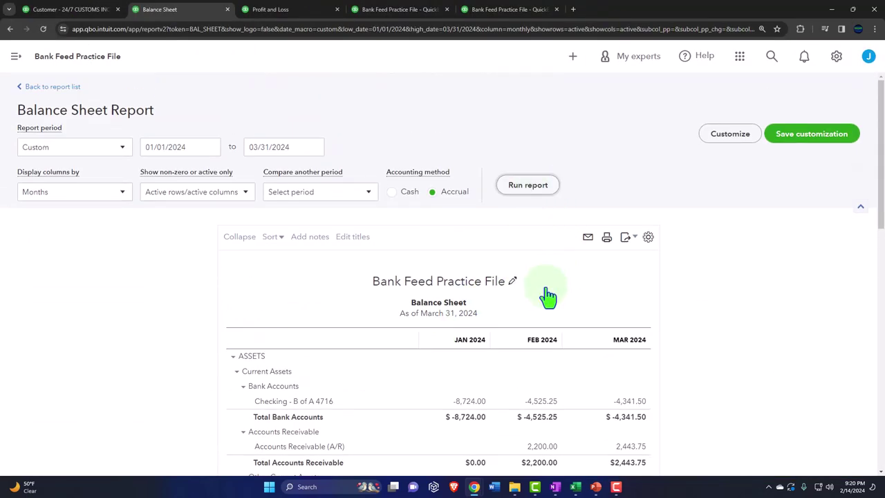
{"action": "scroll", "coordinate": [545, 290], "scroll_direction": "down", "scroll_amount": 2}
{"action": "key", "text": "ctrl+plus"}
{"action": "key", "text": "ctrl+plus"}
{"action": "key", "text": "ctrl+plus"}
{"action": "scroll", "coordinate": [547, 311], "scroll_direction": "down", "scroll_amount": 2}
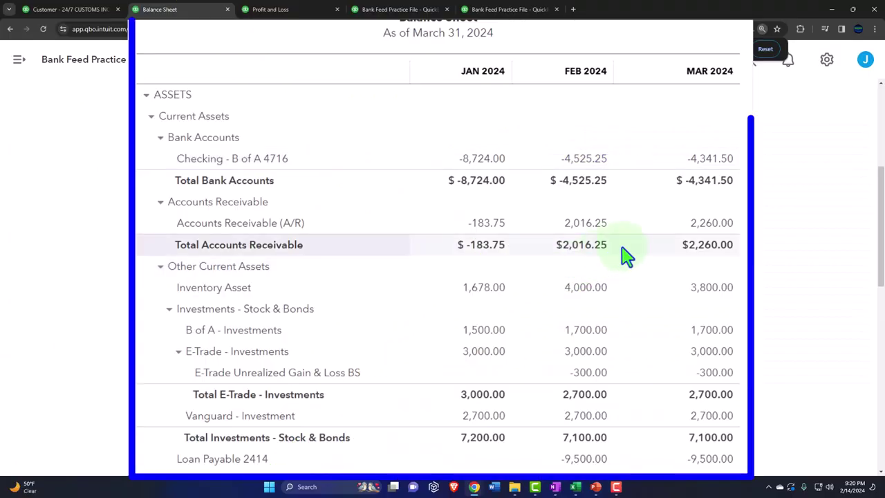
{"action": "left_click", "coordinate": [702, 223]}
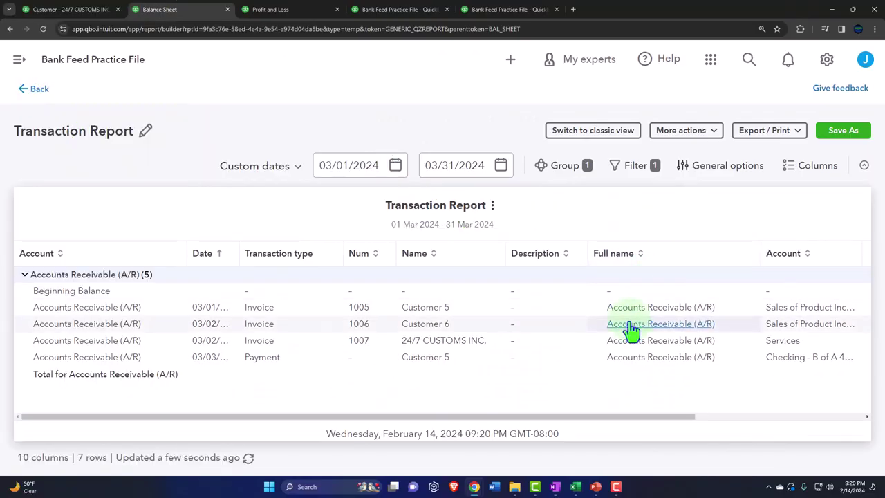
Review the amounts in the Accounts Receivable transaction report, go back to the Balance Sheet, and return to 24/7 CUSTOMS INC.'s record.
{"action": "key", "text": "ctrl+minus"}
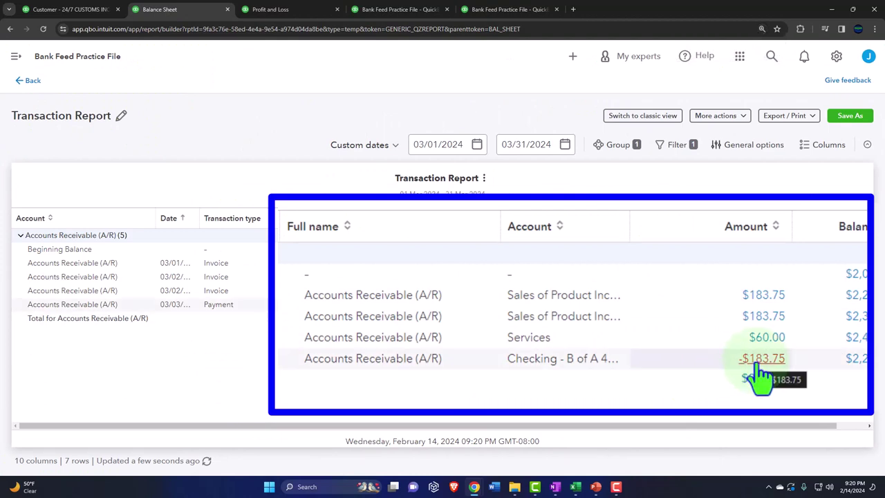
{"action": "left_click", "coordinate": [36, 86]}
{"action": "left_click", "coordinate": [86, 14]}
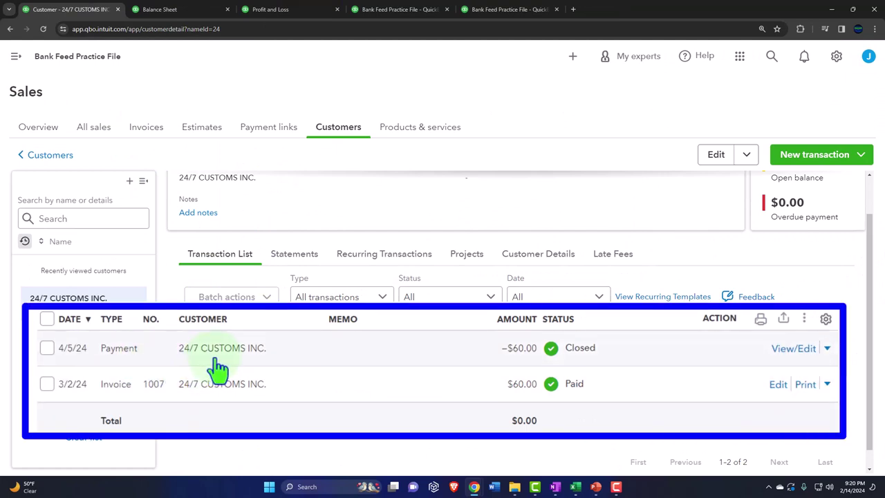
Edit 24/7 CUSTOMS INC.'s $60.00 payment to have the payment date 03/05/2024, then save it and accept modifying the linked transaction.
{"action": "left_click", "coordinate": [339, 374]}
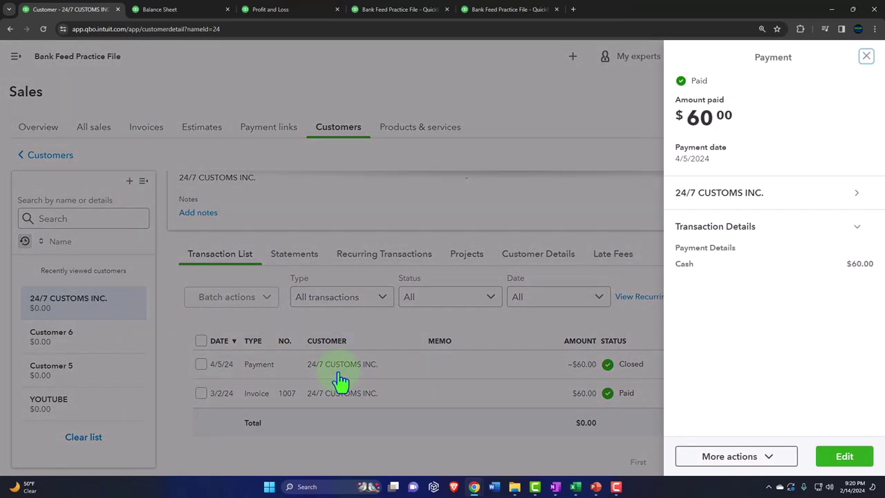
{"action": "left_click", "coordinate": [845, 458]}
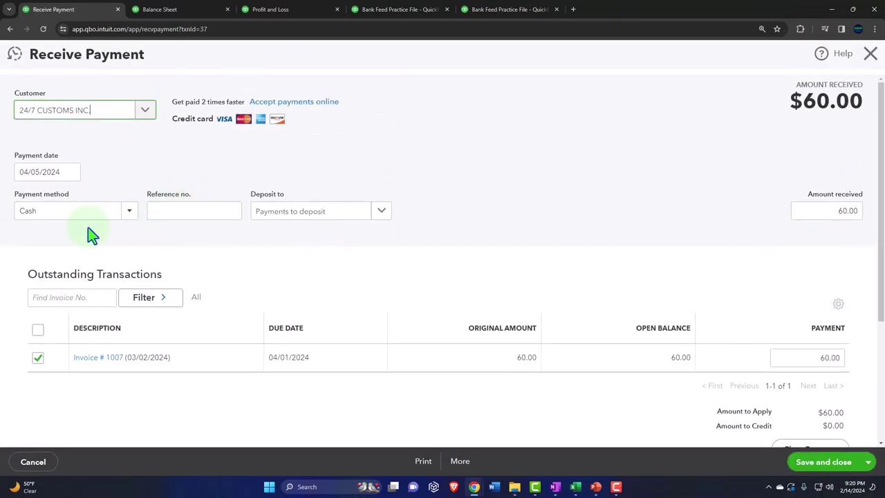
{"action": "left_click", "coordinate": [31, 173]}
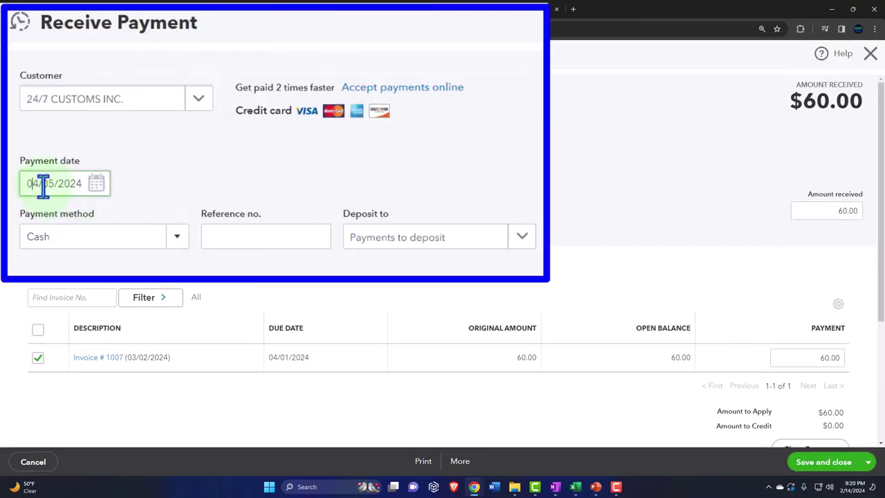
{"action": "type", "text": "03/05/2024"}
{"action": "key", "text": "Tab"}
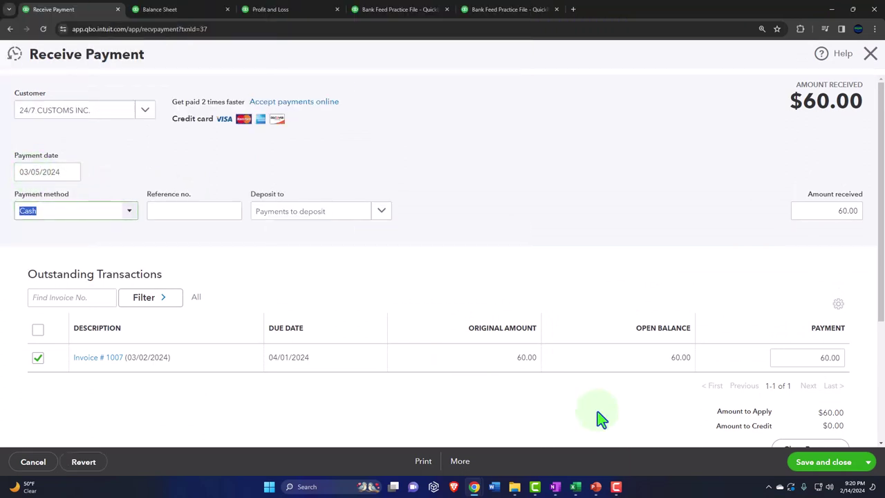
{"action": "left_click", "coordinate": [822, 462]}
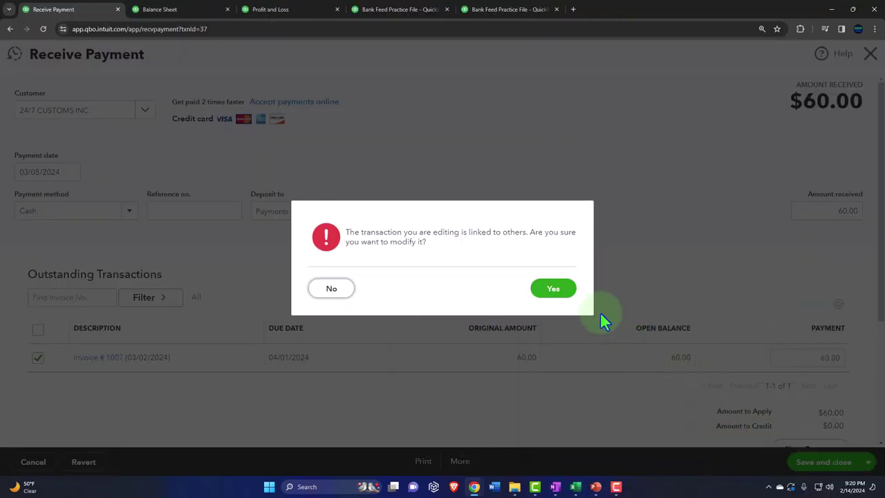
{"action": "left_click", "coordinate": [553, 289]}
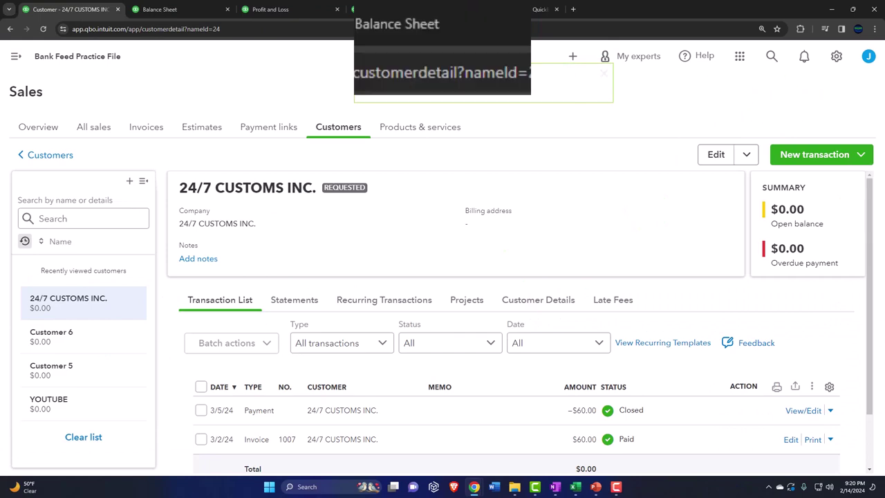
Rerun the Balance Sheet report and review the transactions behind the March 2024 Accounts Receivable (A/R) amount, returning to the report.
{"action": "left_click", "coordinate": [439, 28]}
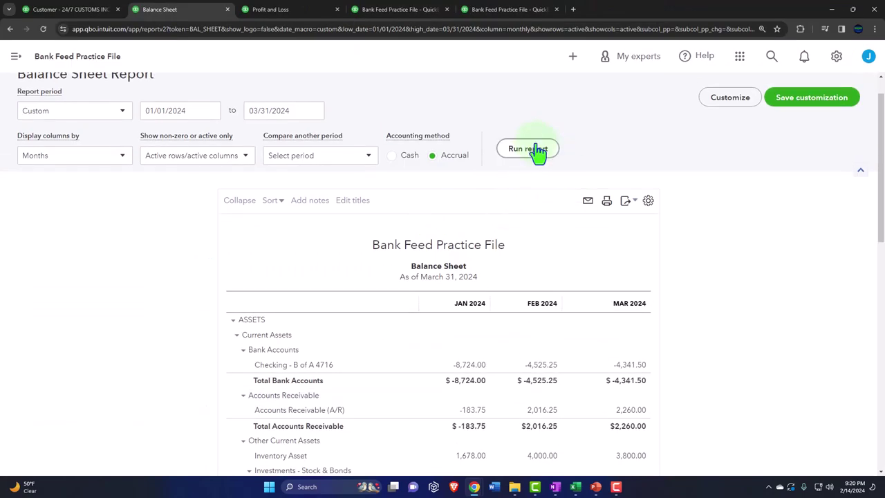
{"action": "left_click", "coordinate": [532, 149]}
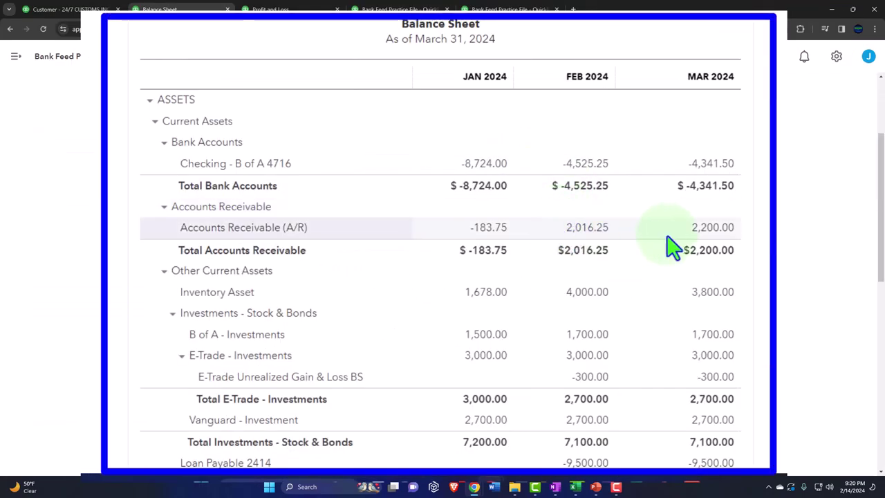
{"action": "left_click", "coordinate": [712, 228]}
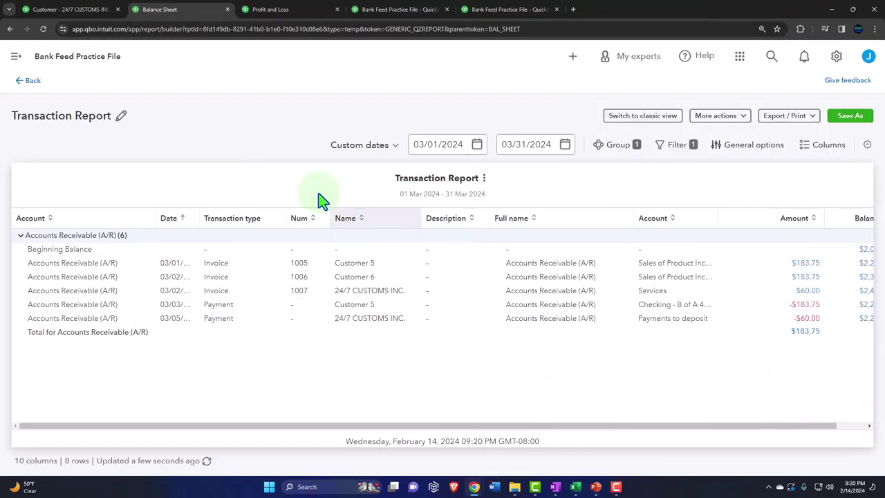
{"action": "left_click", "coordinate": [39, 83]}
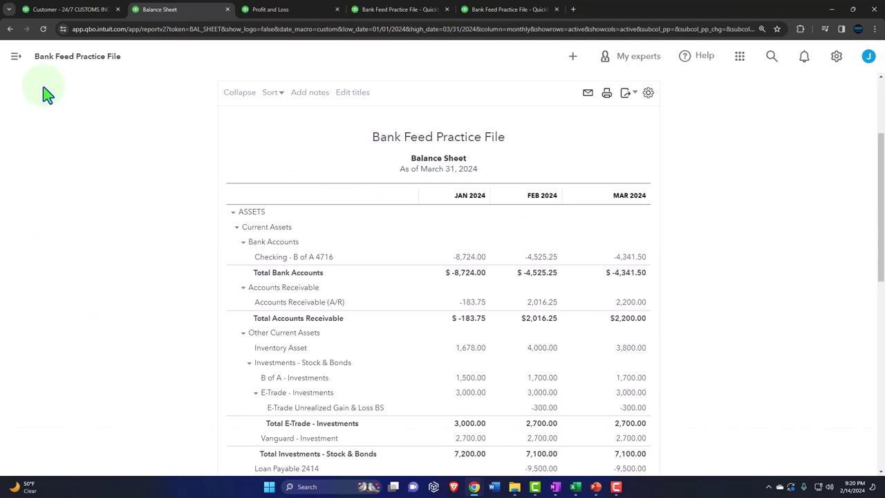
Rerun the Customer Balance Detail report for All Dates and check the customers' open balances and total.
{"action": "left_click", "coordinate": [658, 19]}
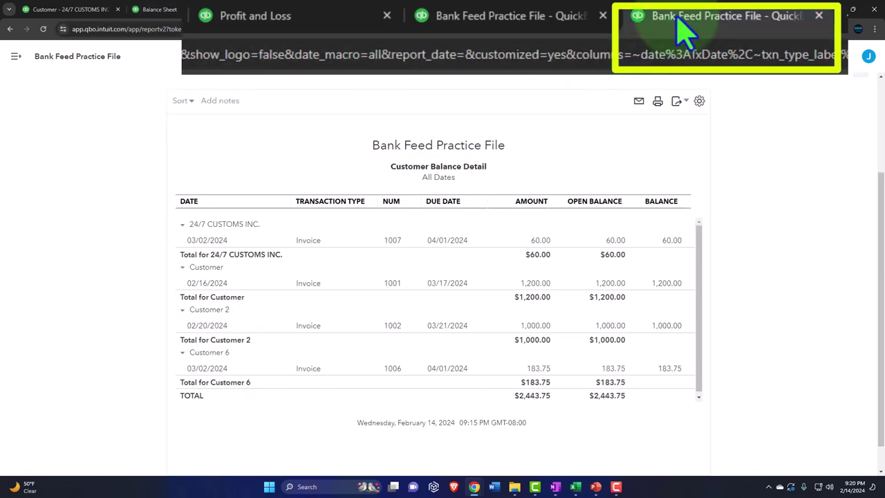
{"action": "left_click", "coordinate": [183, 185]}
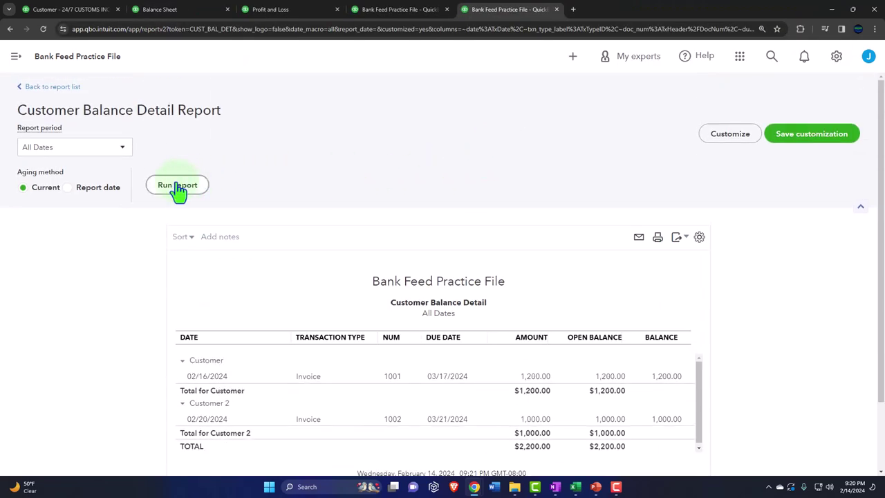
{"action": "scroll", "coordinate": [178, 191], "scroll_direction": "down", "scroll_amount": 1}
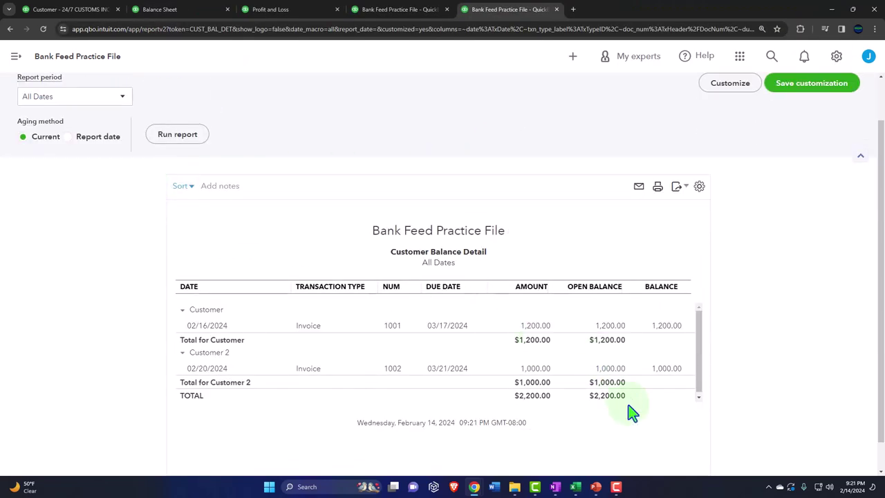
Examine the March 2024 Payments to deposit amount on the Balance Sheet and the transactions behind it, ending back on the report.
{"action": "left_click", "coordinate": [177, 10]}
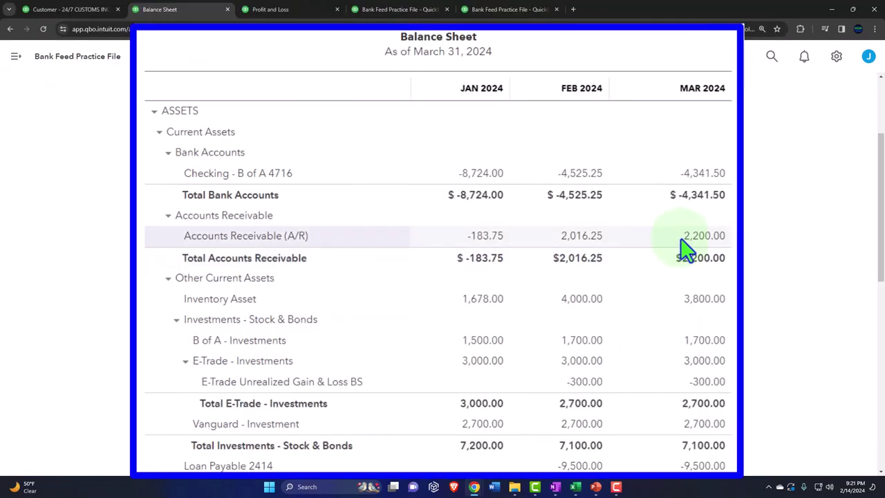
{"action": "scroll", "coordinate": [685, 249], "scroll_direction": "down", "scroll_amount": 5}
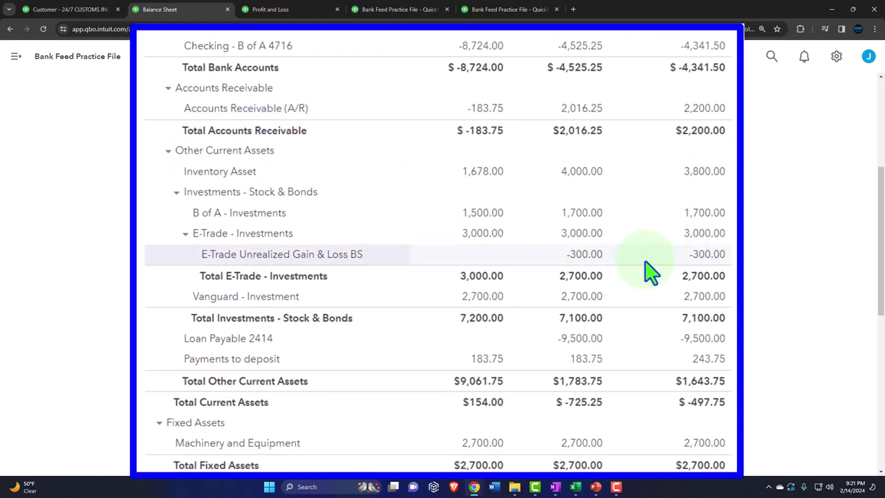
{"action": "scroll", "coordinate": [583, 299], "scroll_direction": "down", "scroll_amount": 2}
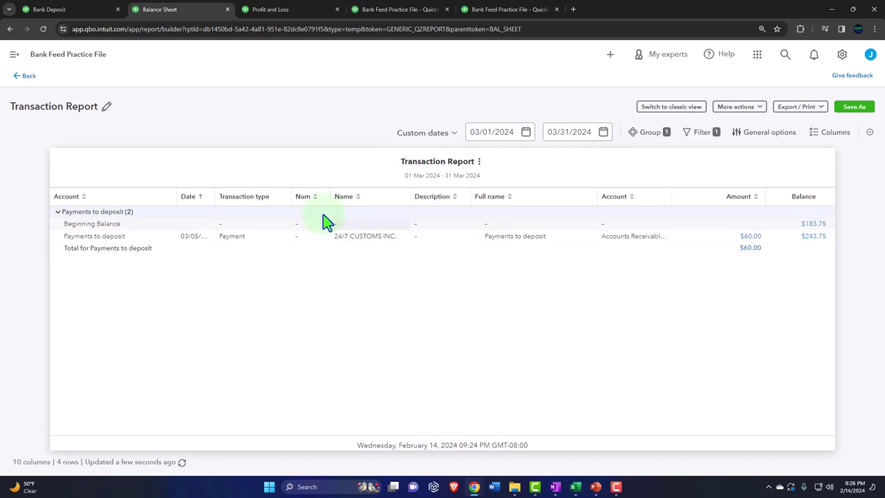
{"action": "left_click", "coordinate": [26, 75]}
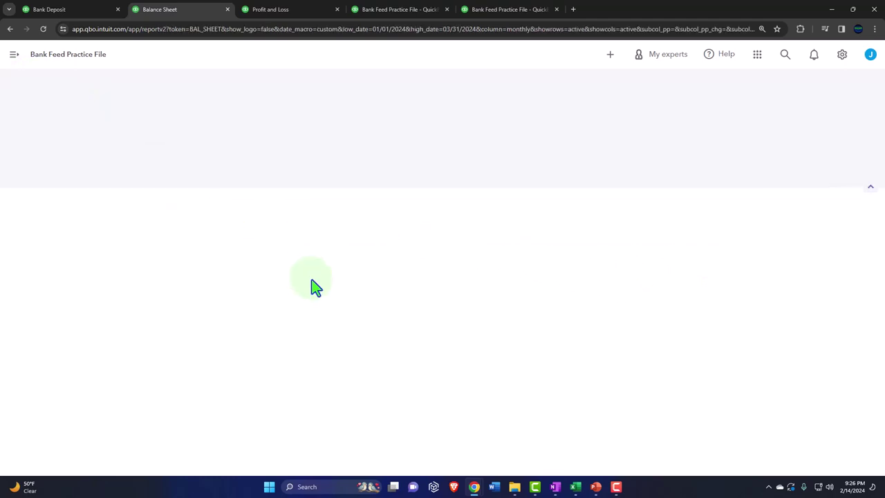
{"action": "key", "text": "ctrl+plus"}
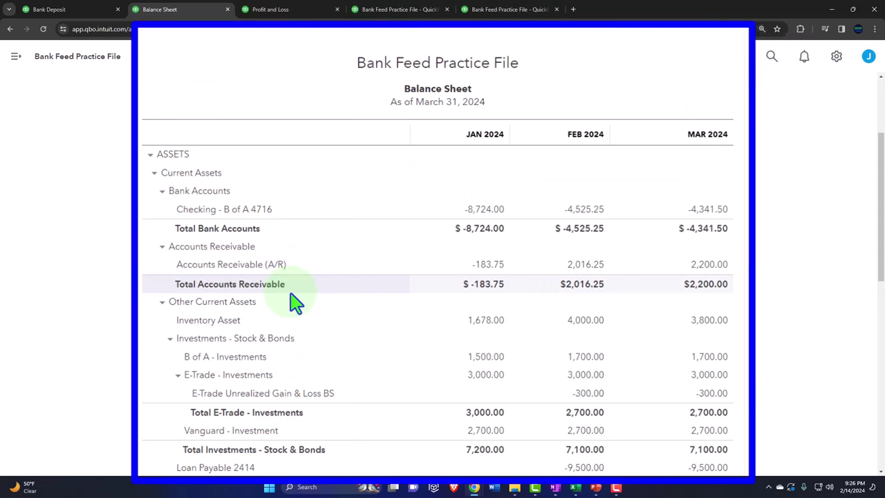
{"action": "scroll", "coordinate": [296, 302], "scroll_direction": "down", "scroll_amount": 2}
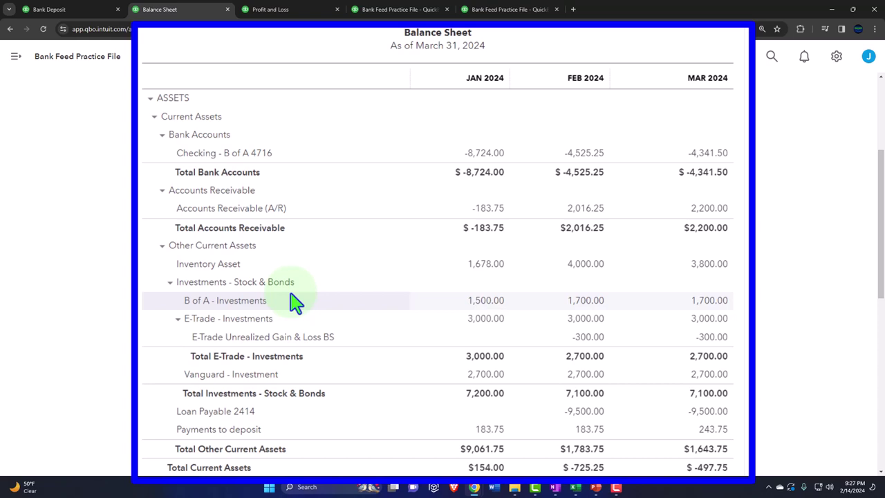
{"action": "scroll", "coordinate": [296, 300], "scroll_direction": "down", "scroll_amount": 1}
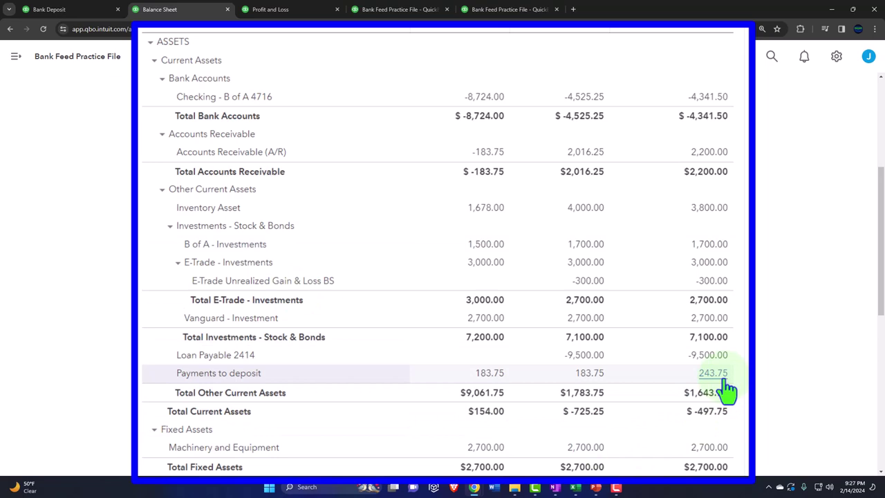
Switch to the Bank Data 445 workbook in Excel and enter the headers Date, Amount and Description in cells A3 to C3.
{"action": "key", "text": "alt+Tab"}
{"action": "left_click", "coordinate": [111, 252]}
{"action": "scroll", "coordinate": [112, 253], "scroll_direction": "up", "scroll_amount": 11}
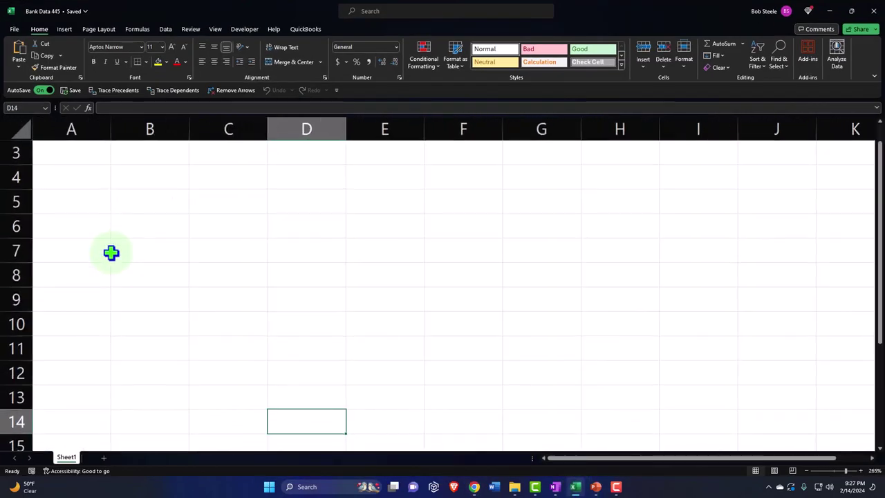
{"action": "left_click", "coordinate": [73, 151]}
{"action": "type", "text": "Date"}
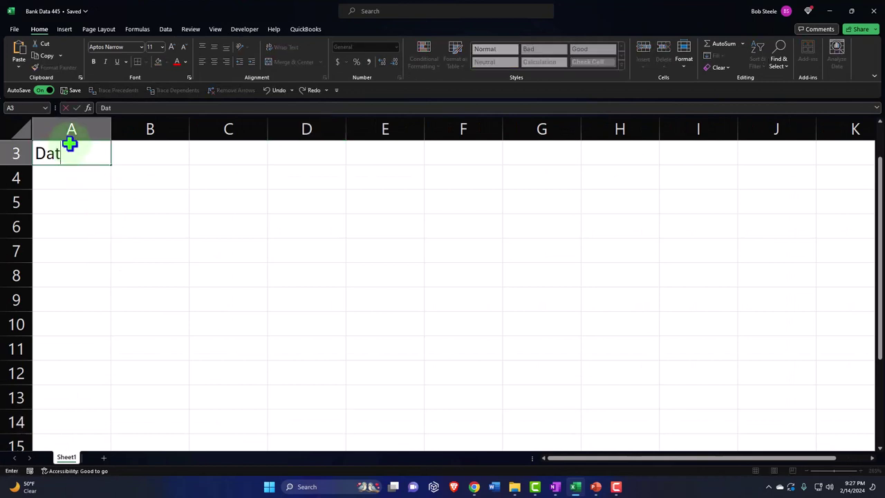
{"action": "key", "text": "Tab"}
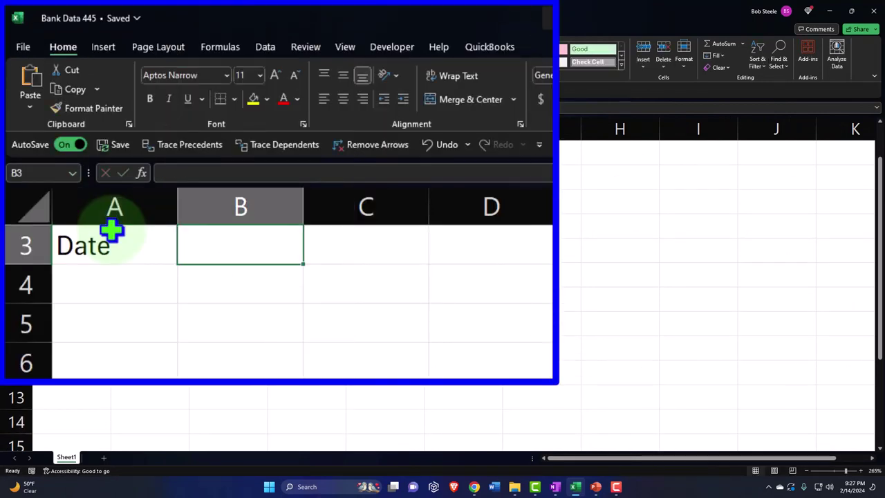
{"action": "type", "text": "Amount"}
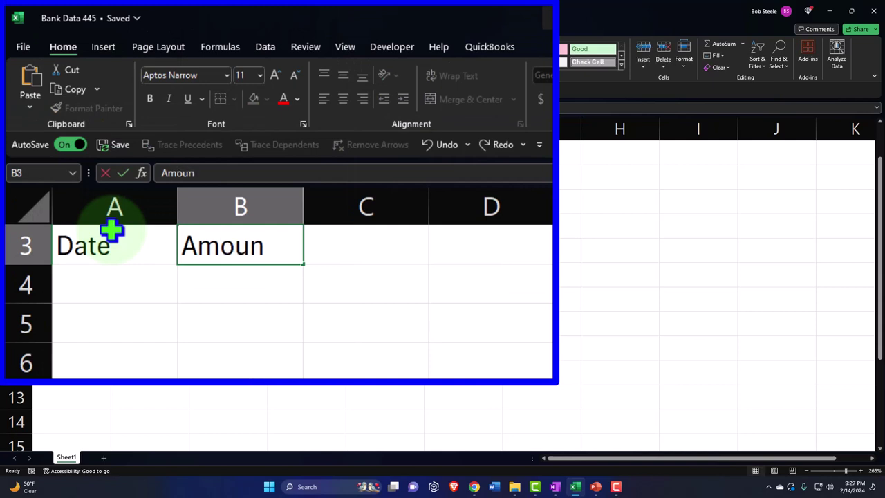
{"action": "key", "text": "Tab"}
{"action": "type", "text": "Dec"}
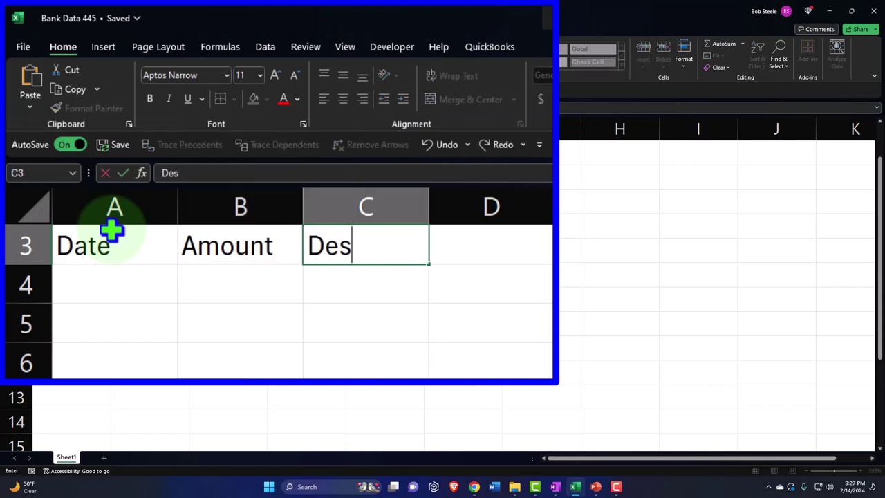
{"action": "type", "text": "cription"}
{"action": "key", "text": "Return"}
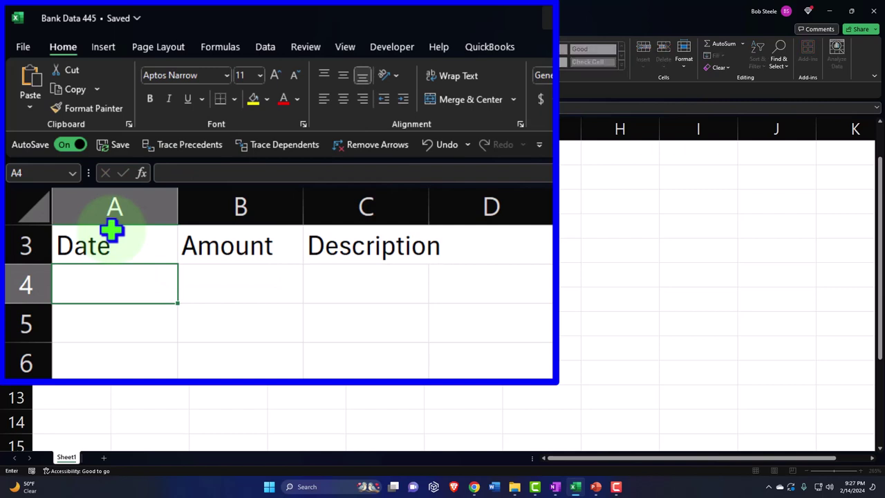
Fill row 4 with the date 3/5/24, the Balance Sheet's March Payments to deposit amount of 243.75, and the description Cash Deposited.
{"action": "type", "text": "3/5/24"}
{"action": "key", "text": "Tab"}
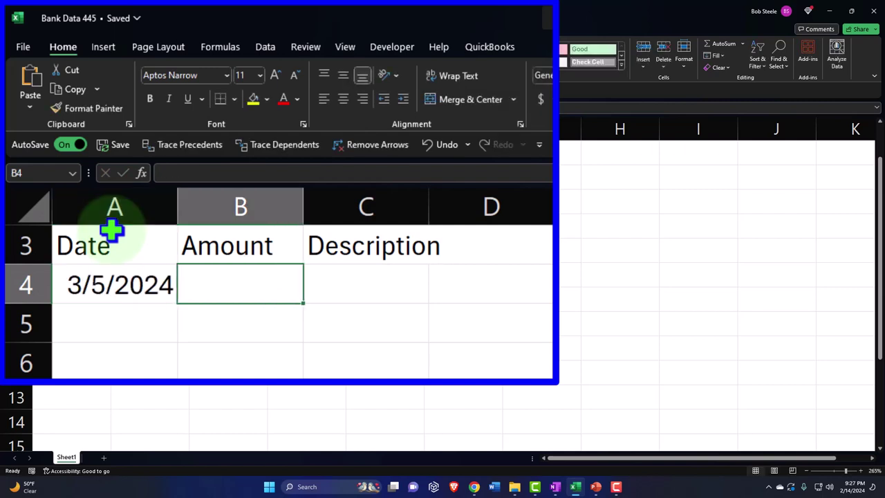
{"action": "left_click", "coordinate": [575, 487]}
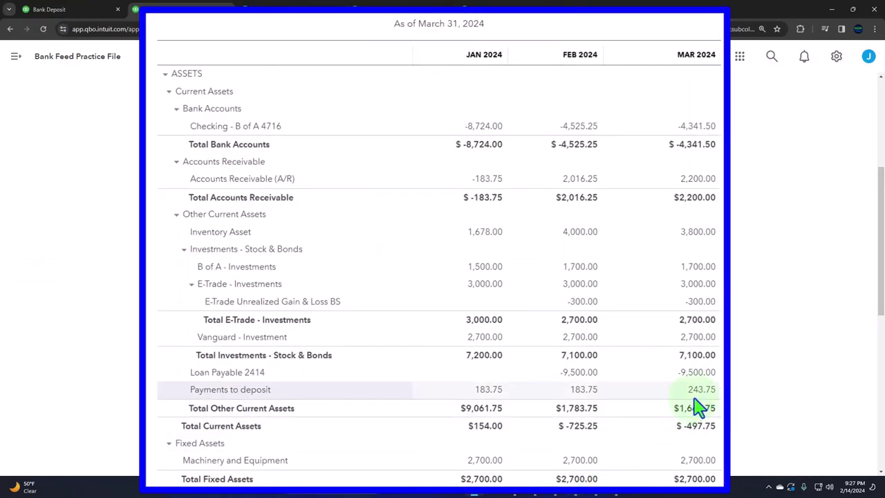
{"action": "left_click", "coordinate": [575, 486]}
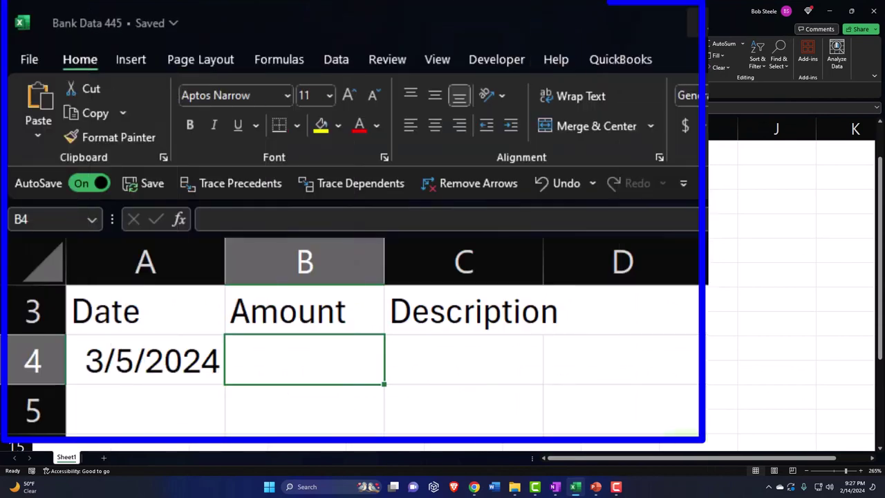
{"action": "type", "text": "243.75"}
{"action": "key", "text": "Tab"}
{"action": "type", "text": "ZZZZZ"}
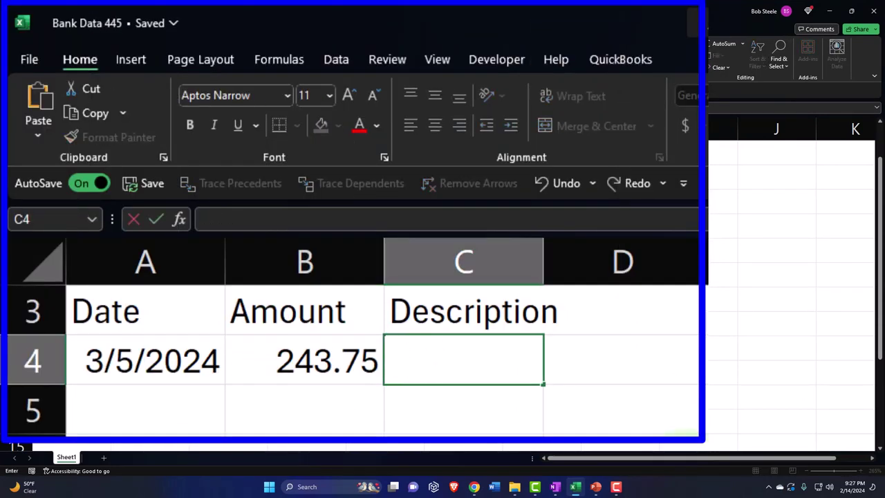
{"action": "type", "text": "Deposited"}
{"action": "key", "text": "Return"}
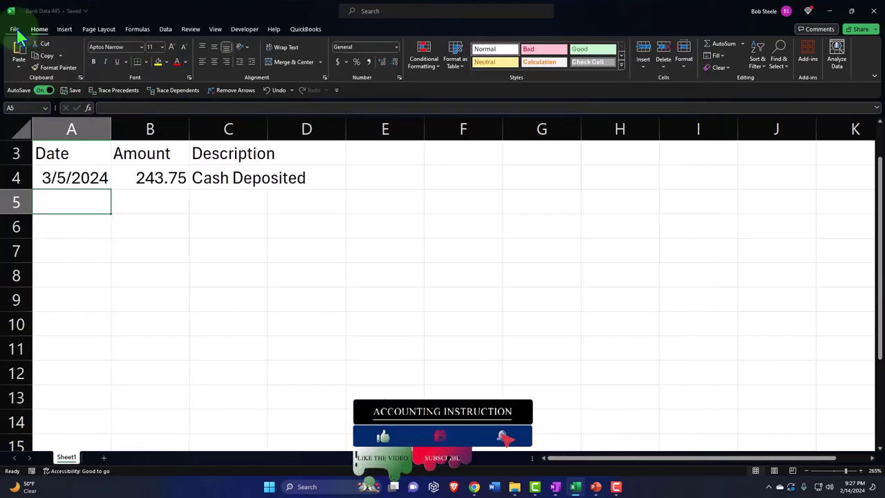
Save a copy of the workbook as Bank Data 445 in CSV (Comma delimited) format in the Bank Feed Upload Files folder and close the workbook.
{"action": "left_click", "coordinate": [29, 60]}
{"action": "left_click", "coordinate": [35, 152]}
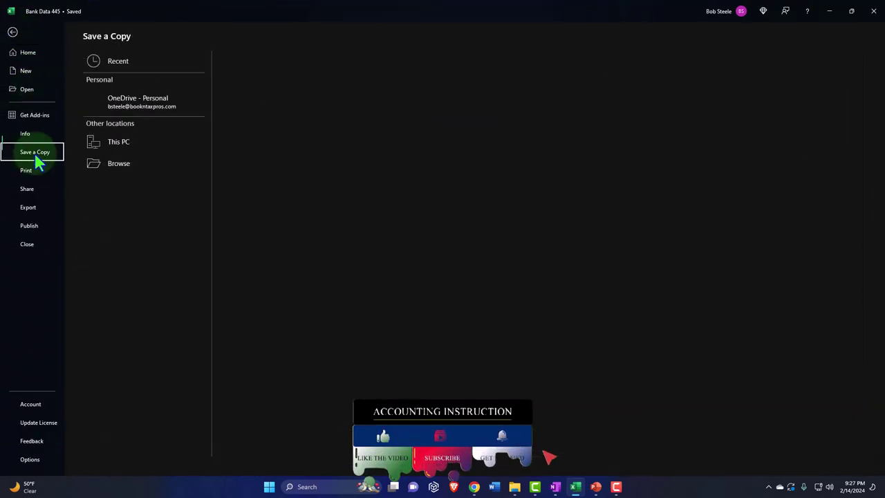
{"action": "left_click", "coordinate": [127, 183]}
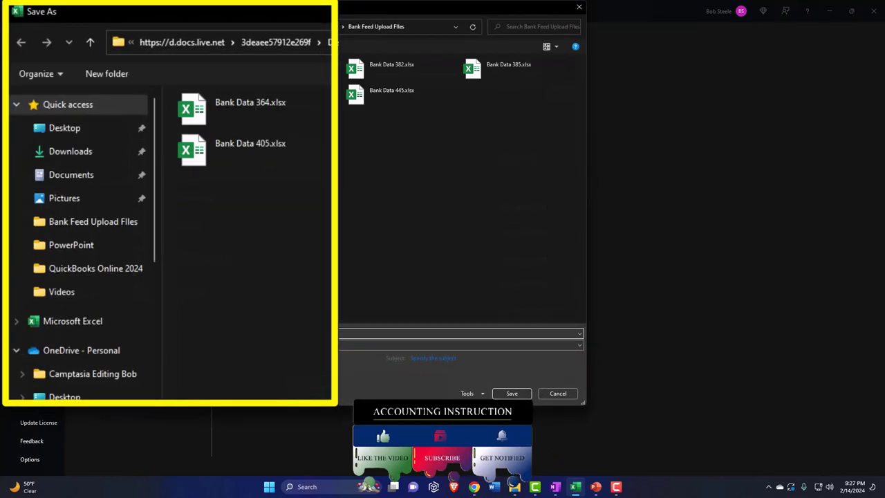
{"action": "left_click", "coordinate": [176, 344]}
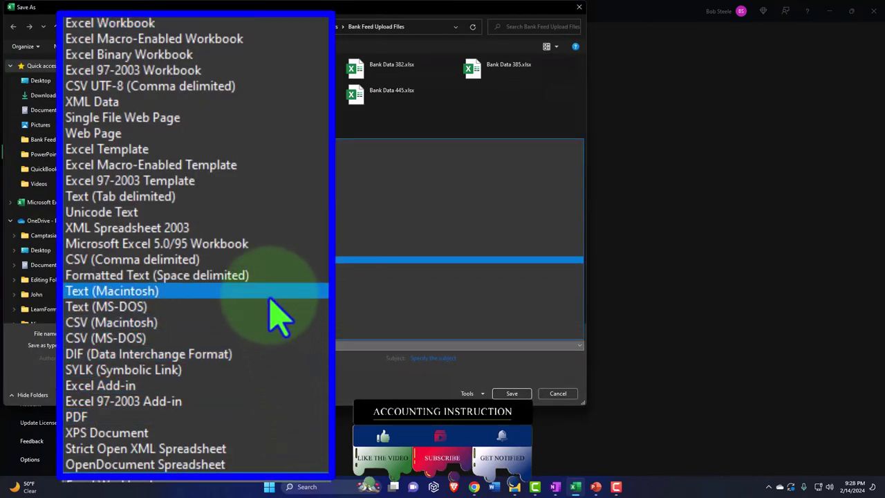
{"action": "left_click", "coordinate": [253, 262]}
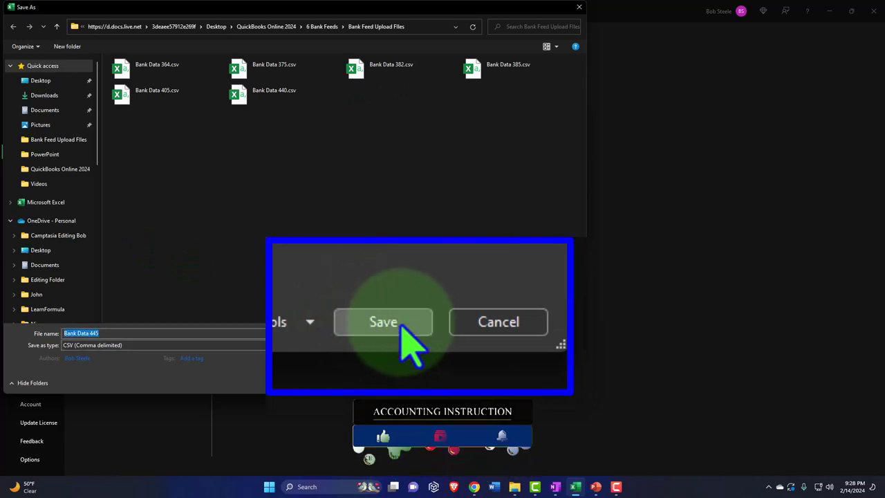
{"action": "left_click", "coordinate": [519, 381]}
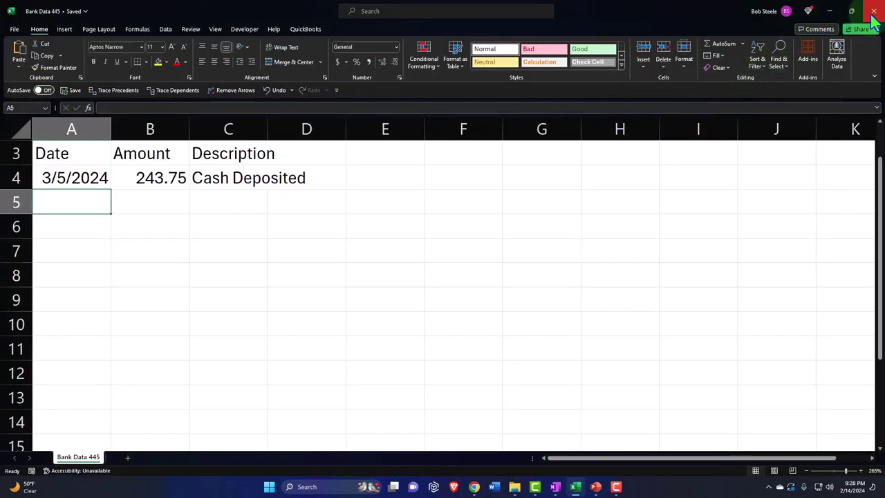
{"action": "left_click", "coordinate": [872, 15]}
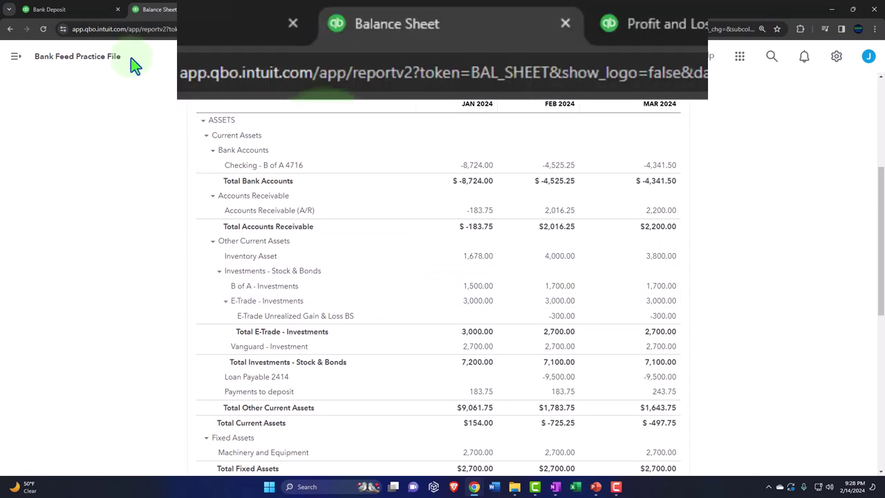
Switch to QuickBooks Online, go to the bank transactions of Checking - B of A 4716, and start a file upload.
{"action": "left_click", "coordinate": [56, 9]}
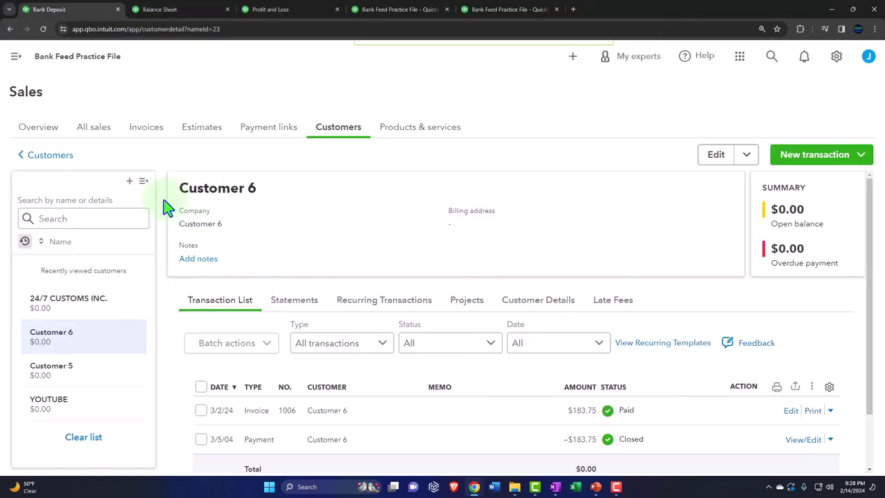
{"action": "left_click", "coordinate": [15, 57]}
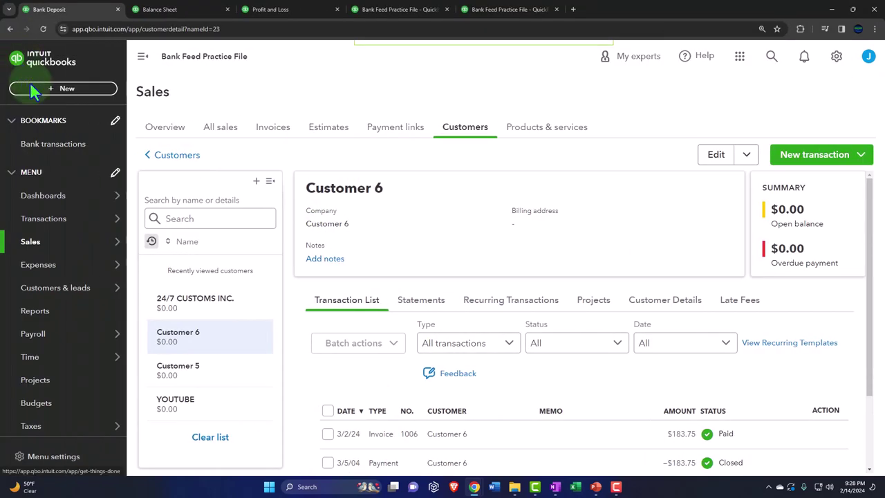
{"action": "left_click", "coordinate": [47, 220]}
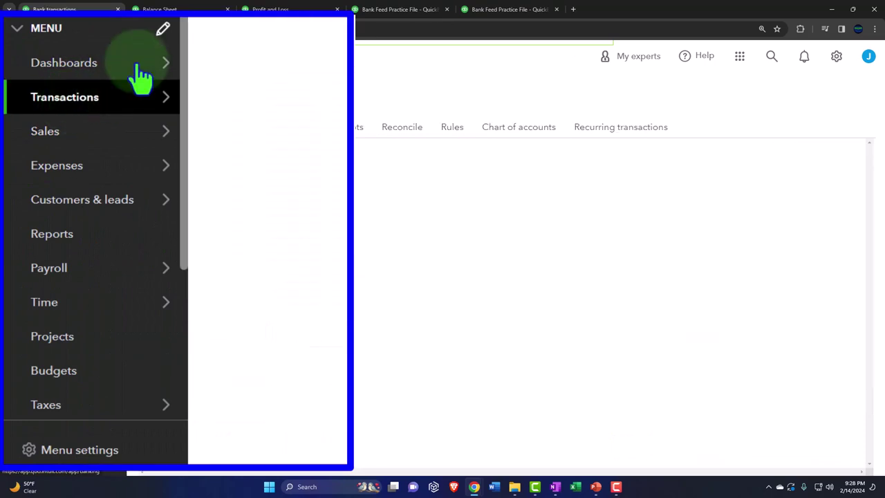
{"action": "left_click", "coordinate": [143, 59]}
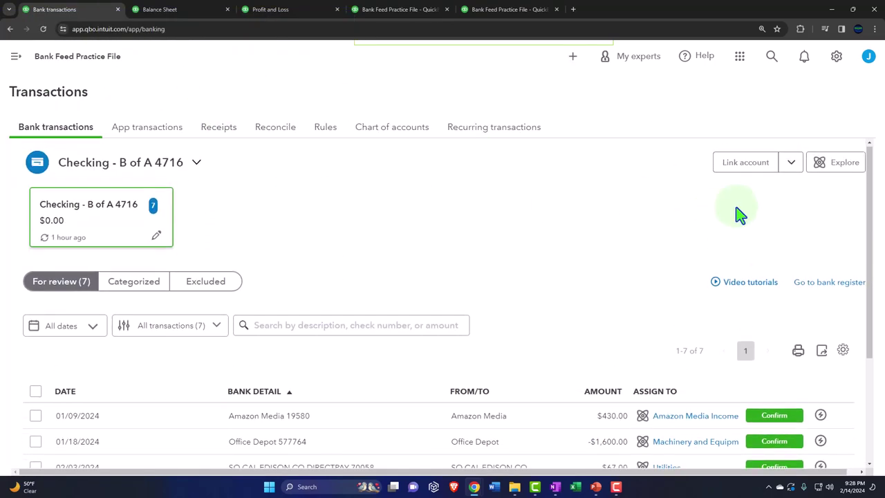
{"action": "left_click", "coordinate": [791, 165]}
{"action": "left_click", "coordinate": [726, 146]}
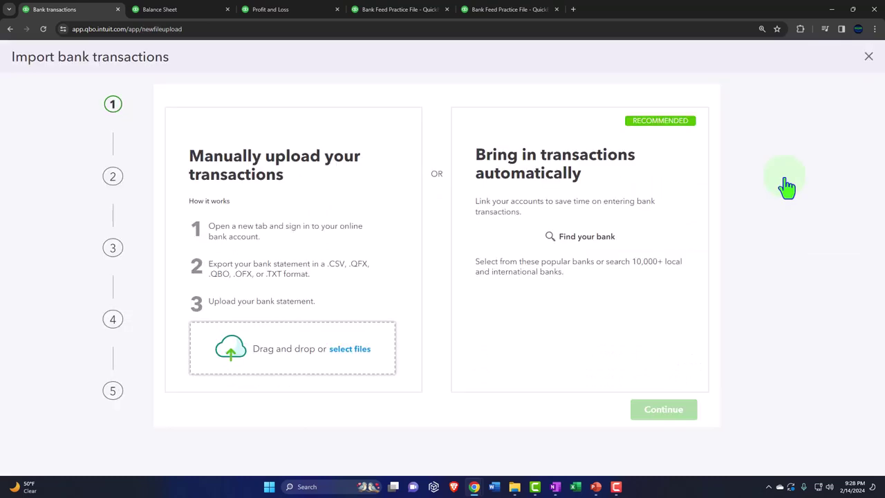
Upload Bank Data 445.csv and assign its transactions to the Checking - B of A 4716 account.
{"action": "left_click", "coordinate": [322, 406]}
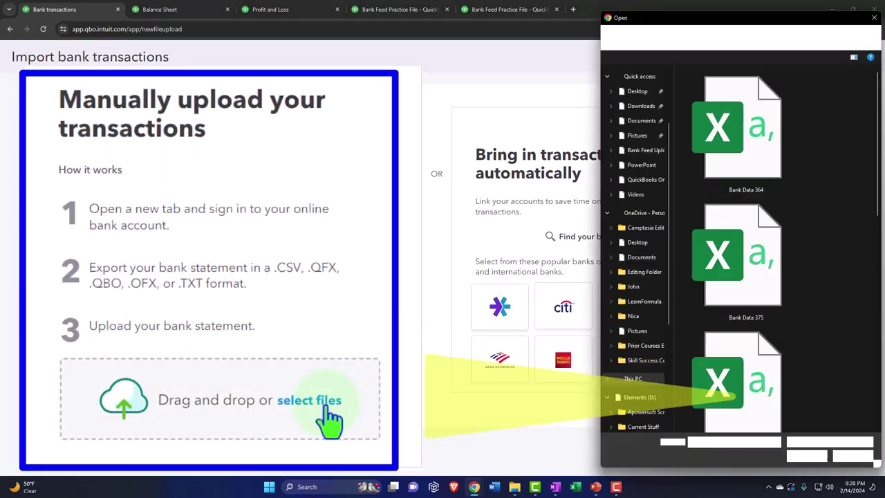
{"action": "scroll", "coordinate": [712, 291], "scroll_direction": "down", "scroll_amount": 1}
{"action": "double_click", "coordinate": [755, 408]}
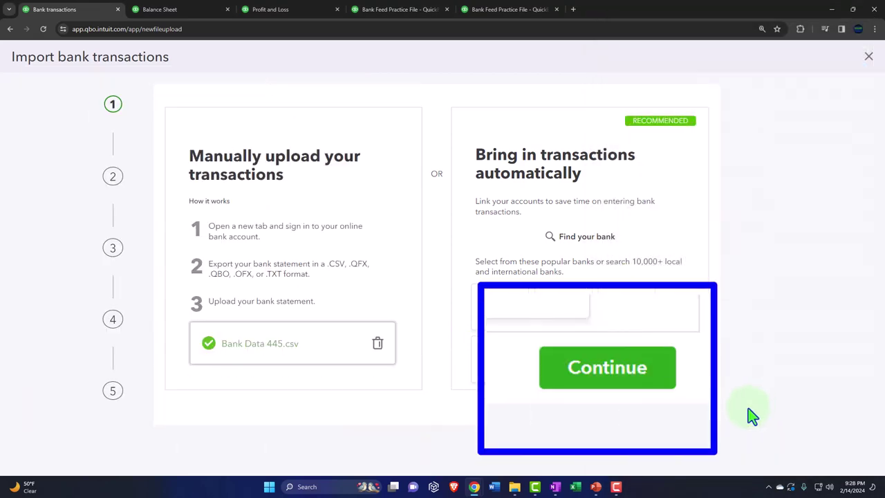
{"action": "left_click", "coordinate": [664, 422]}
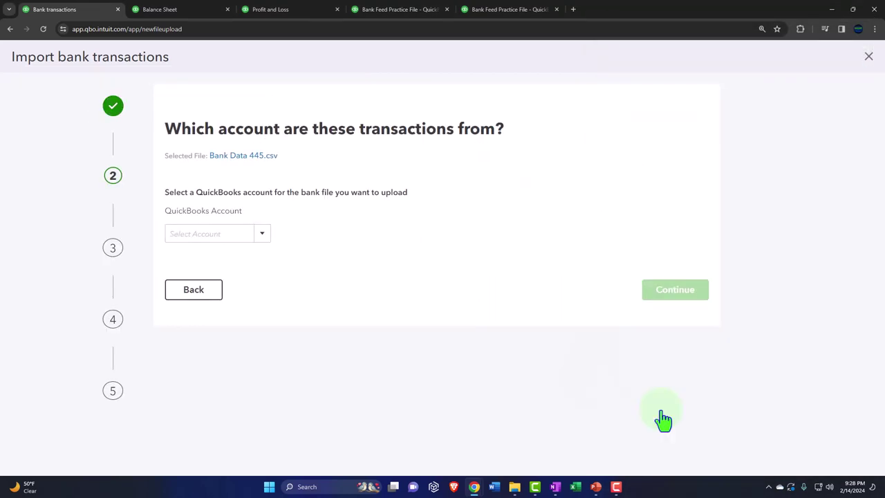
{"action": "left_click", "coordinate": [260, 236]}
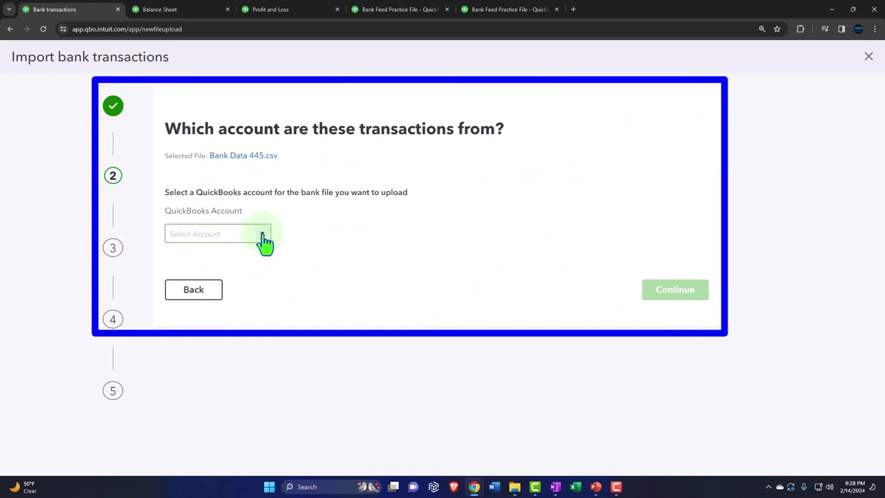
{"action": "key", "text": "Down"}
{"action": "key", "text": "Return"}
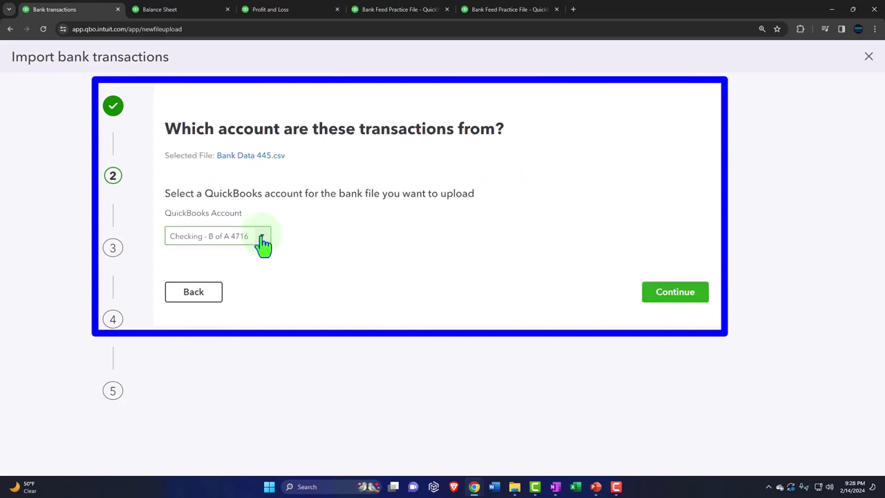
{"action": "left_click", "coordinate": [671, 295]}
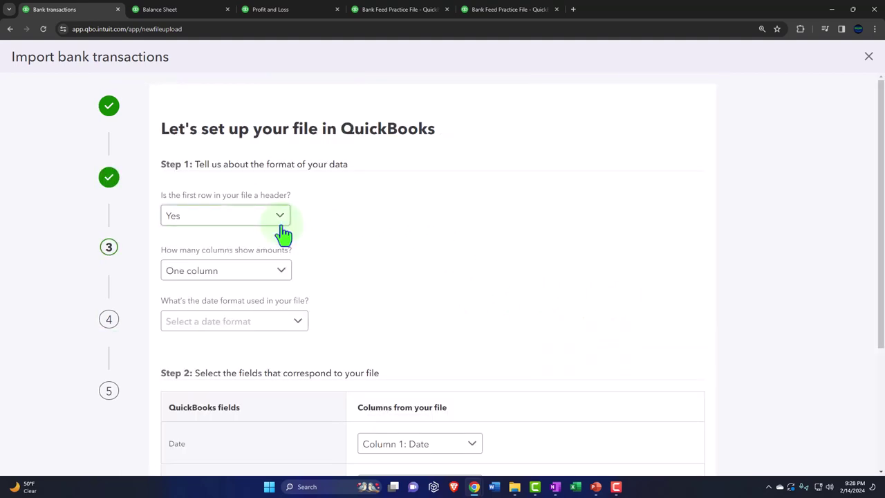
Set the file's date format to MM/dd/yyyy and accept the Date, Description and Amount column mapping.
{"action": "scroll", "coordinate": [282, 233], "scroll_direction": "down", "scroll_amount": 1}
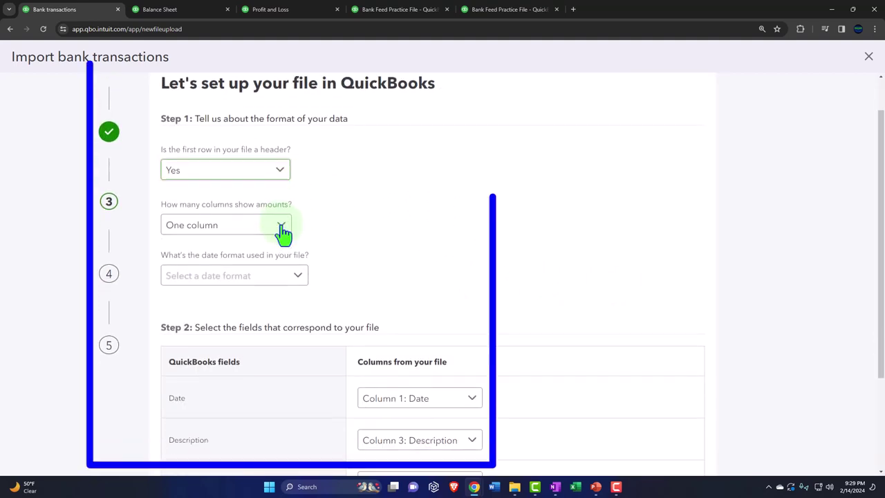
{"action": "left_click", "coordinate": [293, 275]}
{"action": "left_click", "coordinate": [247, 301]}
{"action": "scroll", "coordinate": [365, 283], "scroll_direction": "down", "scroll_amount": 3}
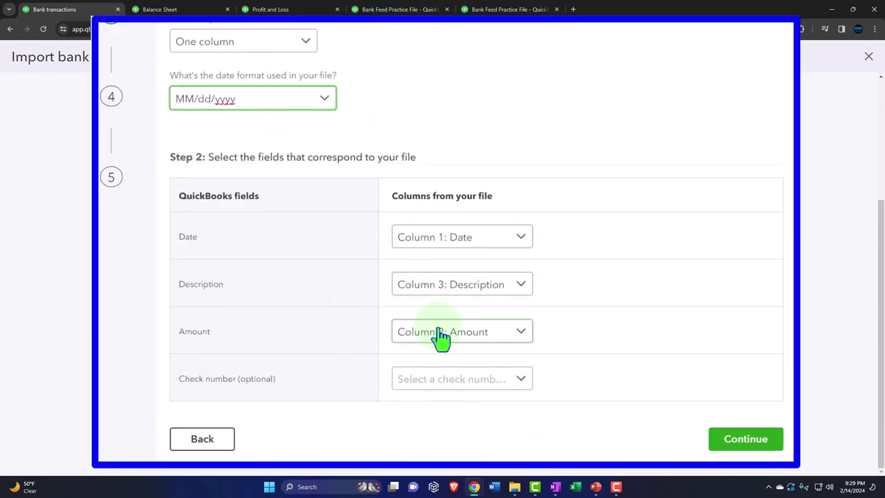
{"action": "left_click", "coordinate": [664, 448]}
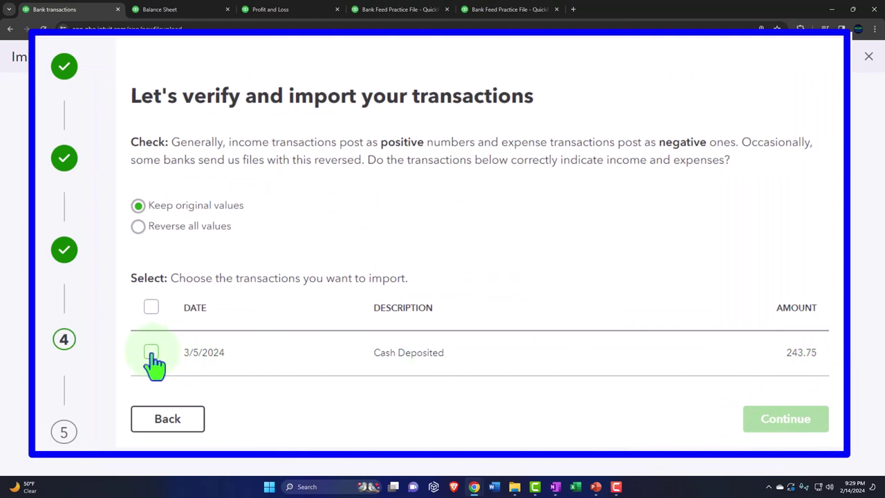
Include the 3/5/2024 Cash Deposited transaction of 243.75 and complete the import with its original values.
{"action": "left_click", "coordinate": [151, 354]}
{"action": "left_click", "coordinate": [775, 422]}
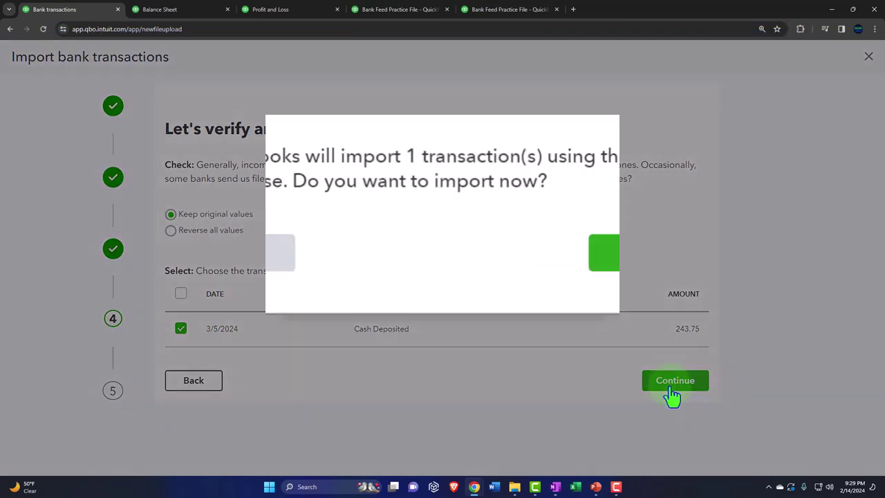
{"action": "left_click", "coordinate": [550, 282]}
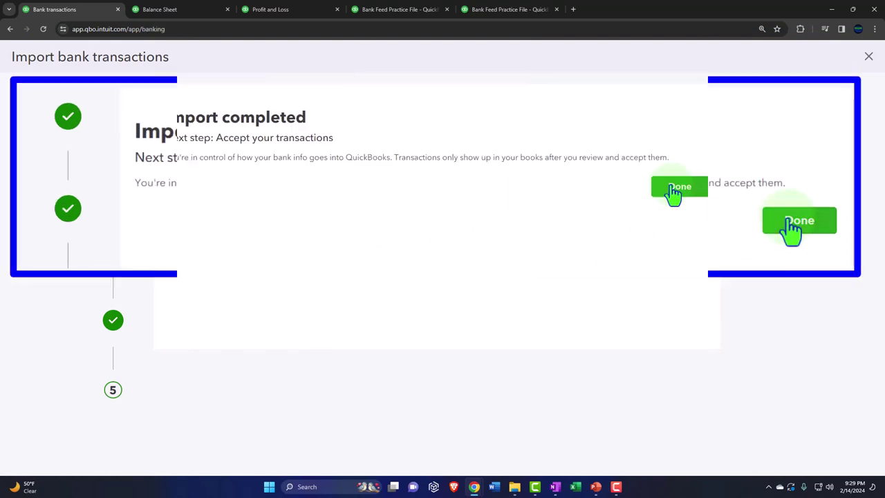
{"action": "left_click", "coordinate": [674, 191]}
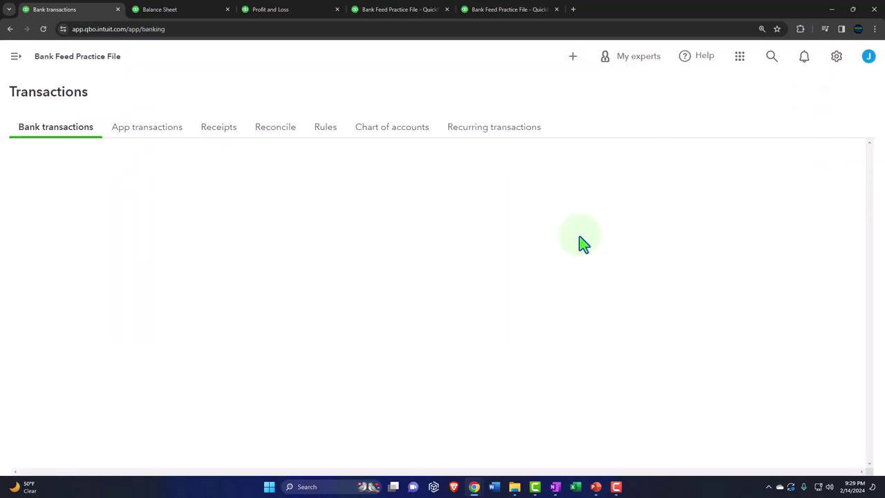
Try to match the Cash Deposited bank transaction to the 24/7 CUSTOMS INC. payment, then leave the match search.
{"action": "scroll", "coordinate": [432, 294], "scroll_direction": "down", "scroll_amount": 2}
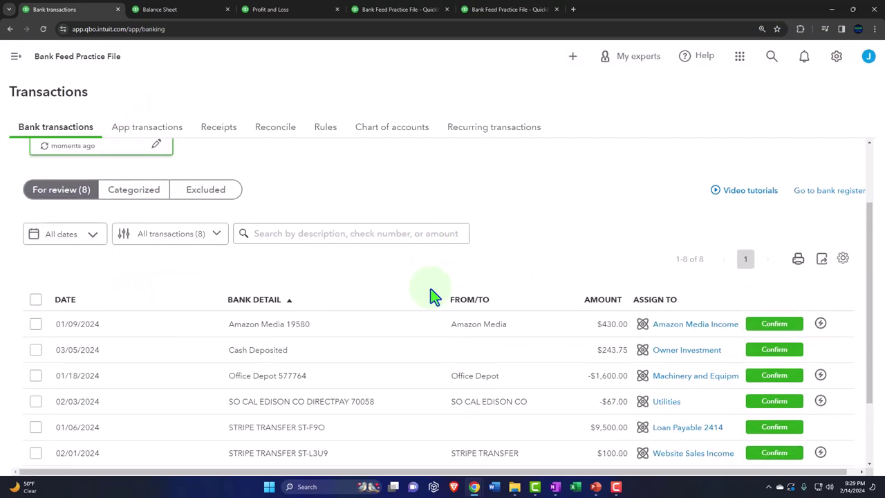
{"action": "scroll", "coordinate": [432, 294], "scroll_direction": "down", "scroll_amount": 1}
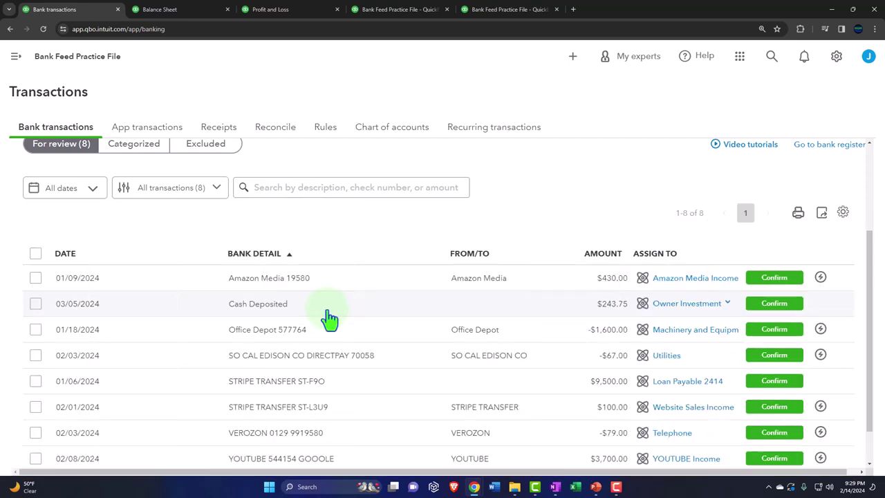
{"action": "left_click", "coordinate": [329, 316]}
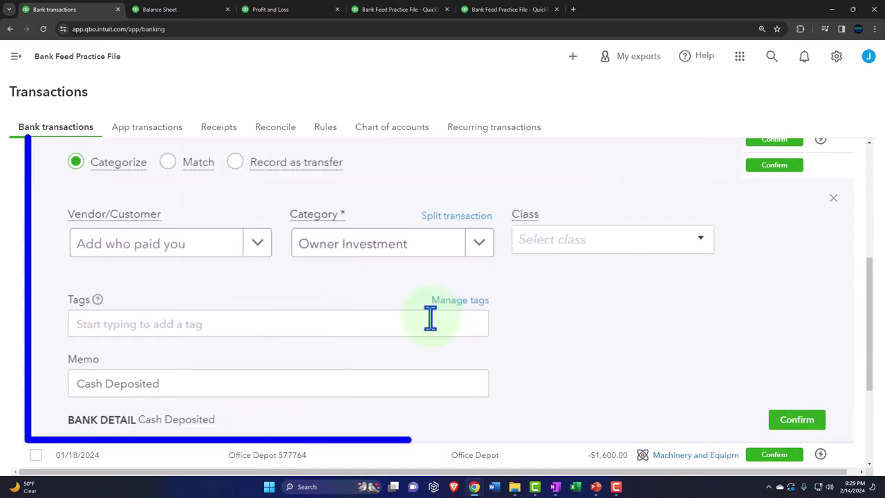
{"action": "left_click", "coordinate": [127, 200]}
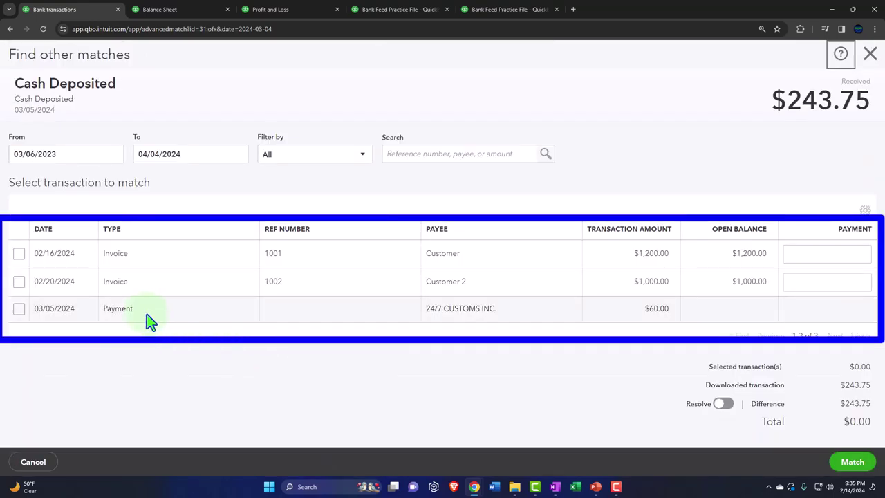
{"action": "left_click", "coordinate": [18, 309]}
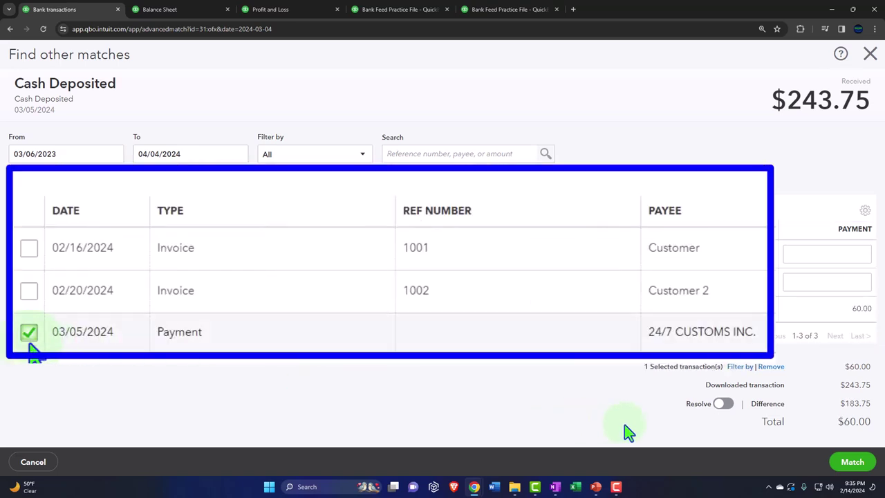
{"action": "left_click", "coordinate": [29, 332]}
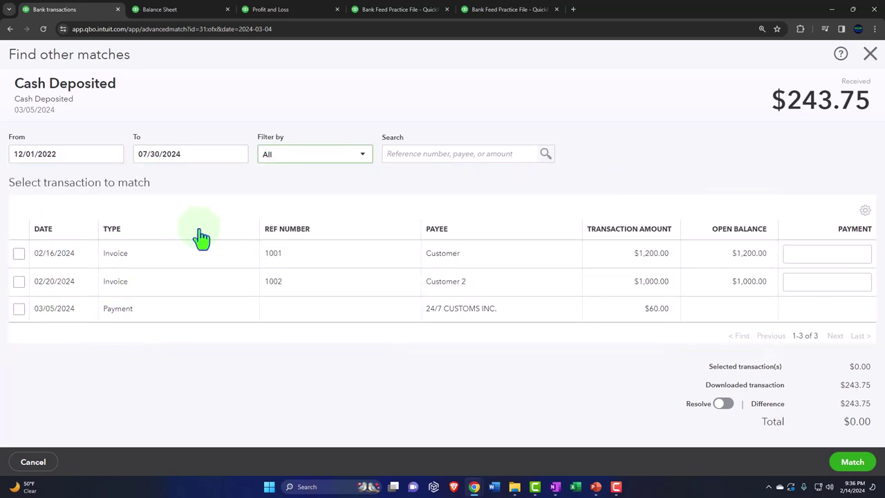
{"action": "left_click", "coordinate": [870, 56]}
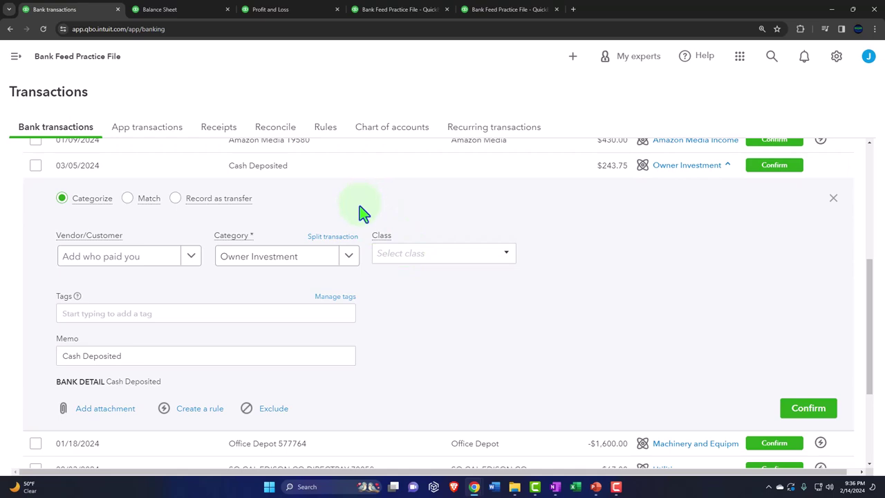
Start a new bank deposit to Checking - B of A 4716 and include the 24/7 CUSTOMS INC. and Customer 6 cash payments.
{"action": "scroll", "coordinate": [361, 220], "scroll_direction": "up", "scroll_amount": 1}
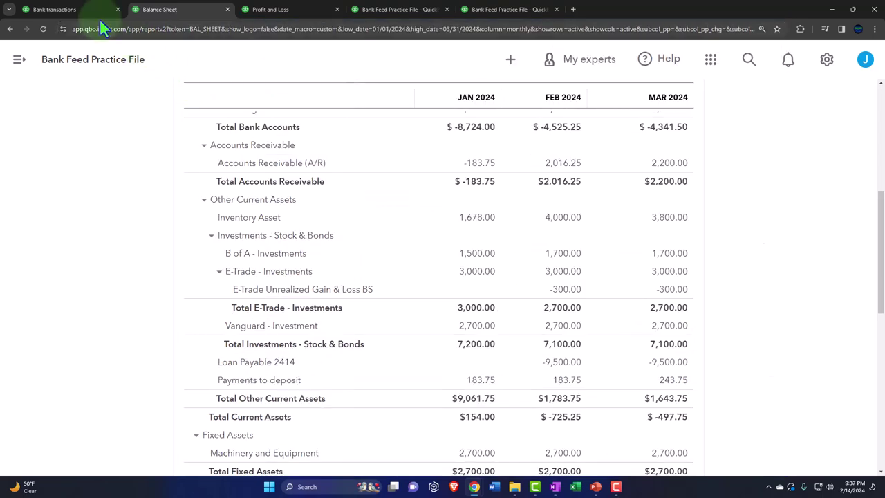
{"action": "left_click", "coordinate": [59, 9]}
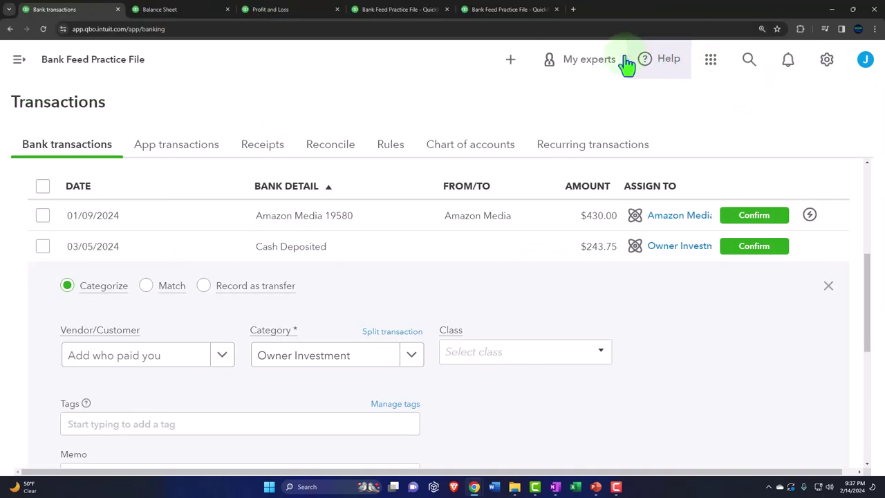
{"action": "left_click", "coordinate": [513, 60]}
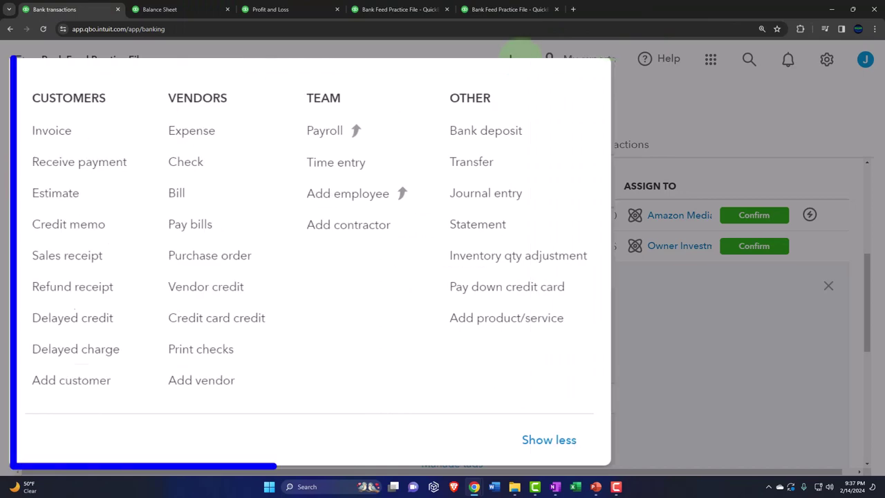
{"action": "left_click", "coordinate": [523, 143]}
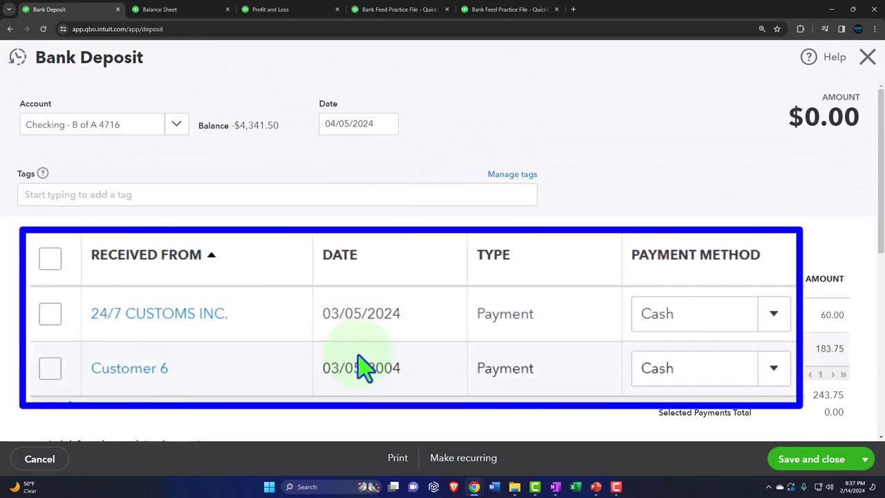
{"action": "scroll", "coordinate": [823, 377], "scroll_direction": "down", "scroll_amount": 1}
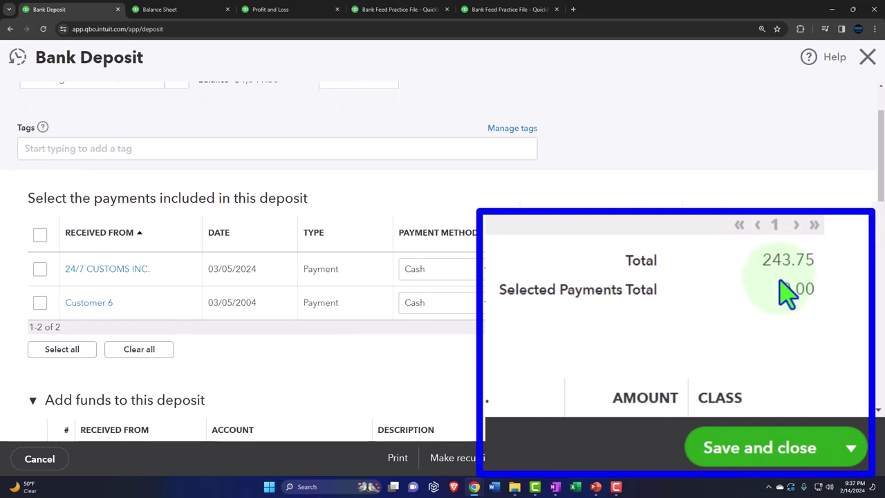
{"action": "key", "text": "ctrl+minus"}
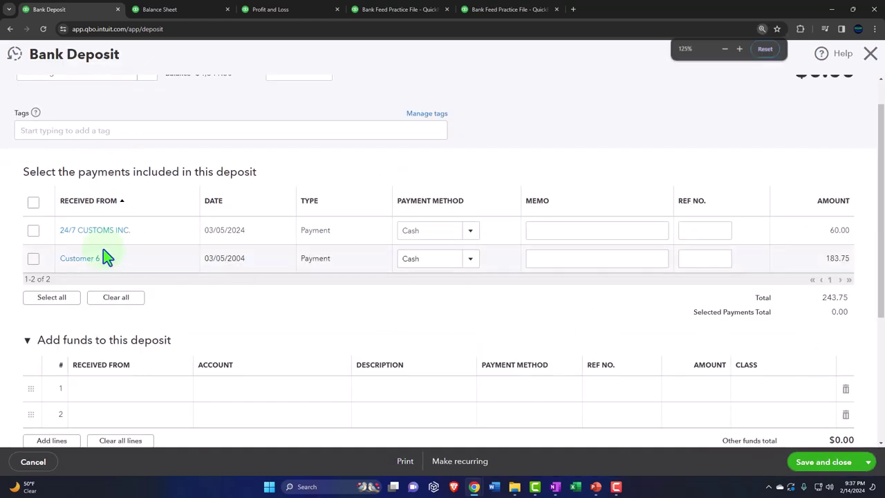
{"action": "left_click", "coordinate": [34, 230]}
{"action": "left_click", "coordinate": [34, 258]}
{"action": "scroll", "coordinate": [237, 278], "scroll_direction": "down", "scroll_amount": 1}
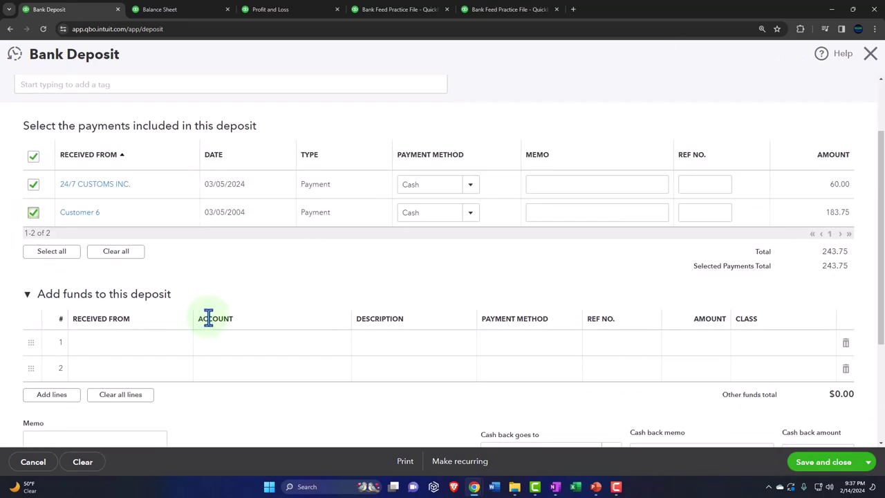
Try deducting a Bank Charge of -6.00 as added funds on the deposit, and remove that line again.
{"action": "left_click", "coordinate": [136, 349]}
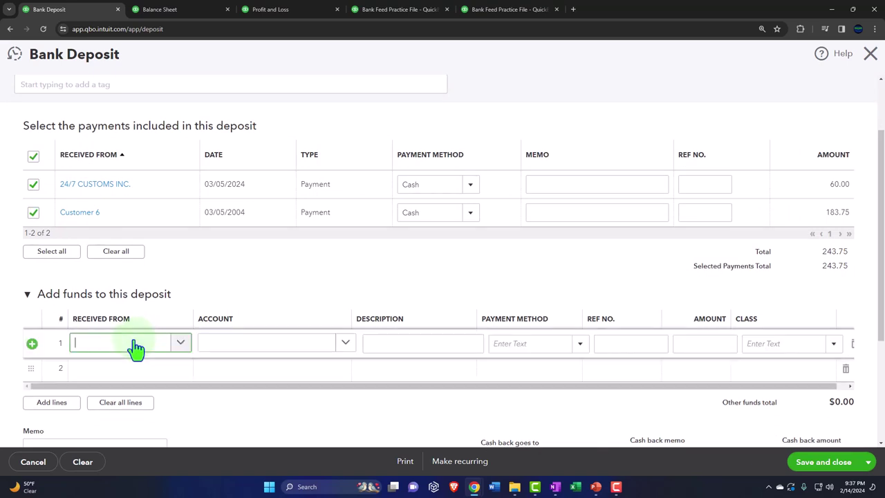
{"action": "left_click", "coordinate": [239, 345]}
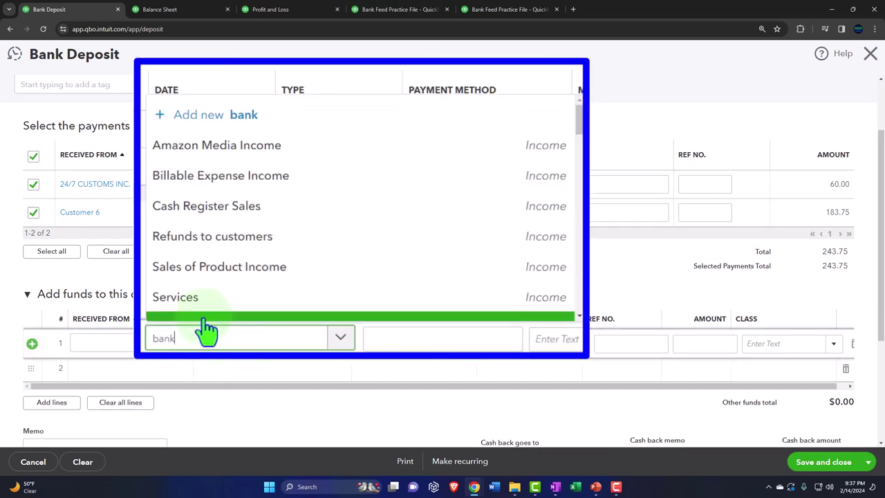
{"action": "left_click", "coordinate": [206, 311]}
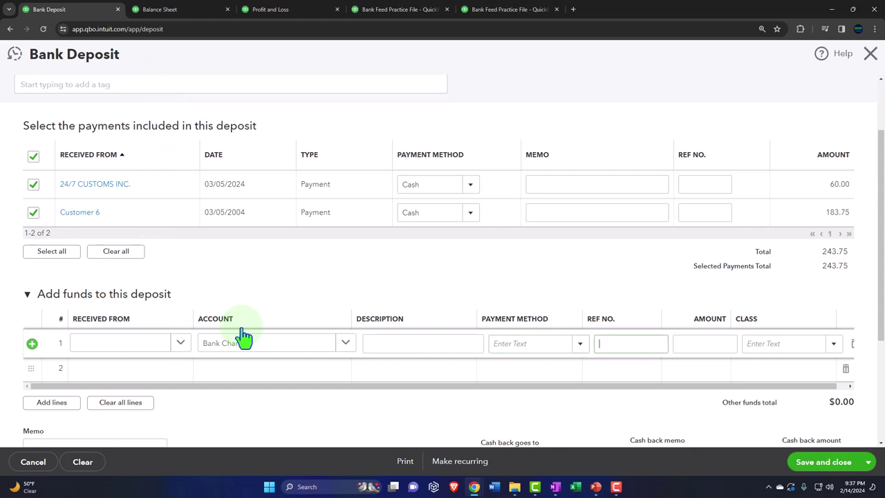
{"action": "key", "text": "Tab"}
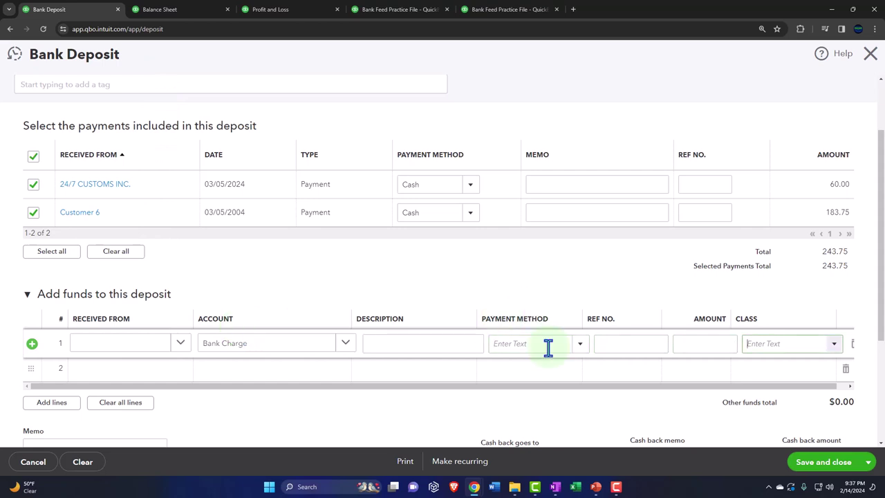
{"action": "left_click", "coordinate": [704, 346]}
{"action": "type", "text": "-6"}
{"action": "key", "text": "Tab"}
{"action": "scroll", "coordinate": [704, 348], "scroll_direction": "down", "scroll_amount": 2}
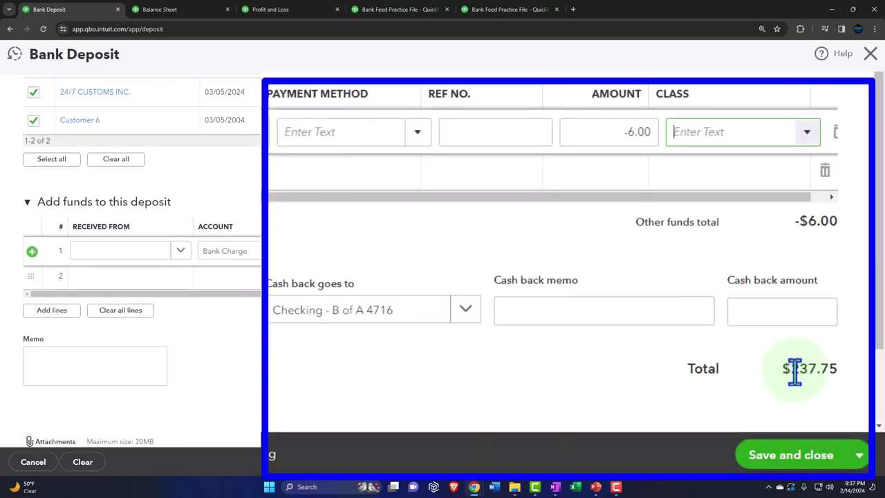
{"action": "left_click", "coordinate": [834, 135]}
Set the bank deposit's date to 03/05/2024 and save and close it.
{"action": "scroll", "coordinate": [545, 345], "scroll_direction": "up", "scroll_amount": 3}
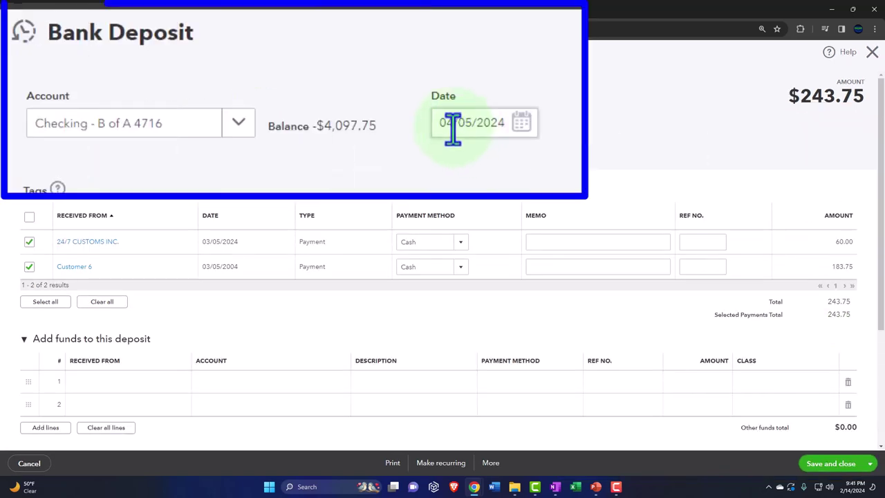
{"action": "left_click", "coordinate": [279, 112]}
{"action": "left_click", "coordinate": [453, 126]}
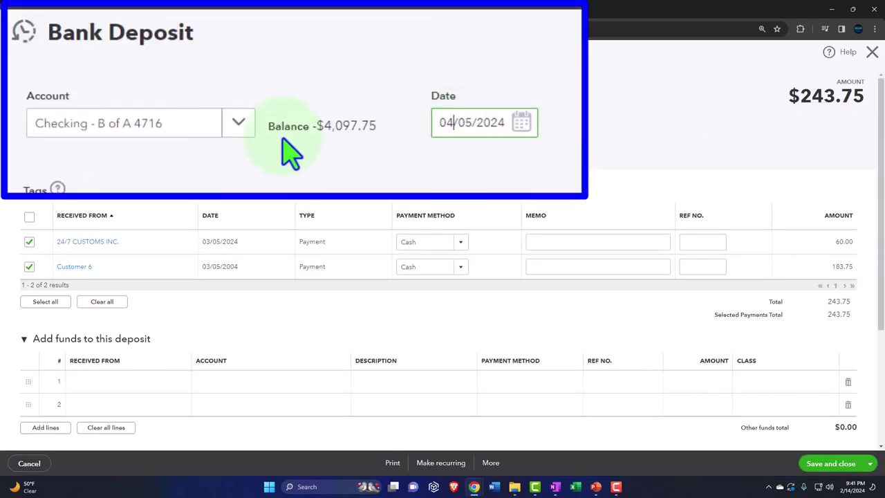
{"action": "key", "text": "BackSpace"}
{"action": "type", "text": "3"}
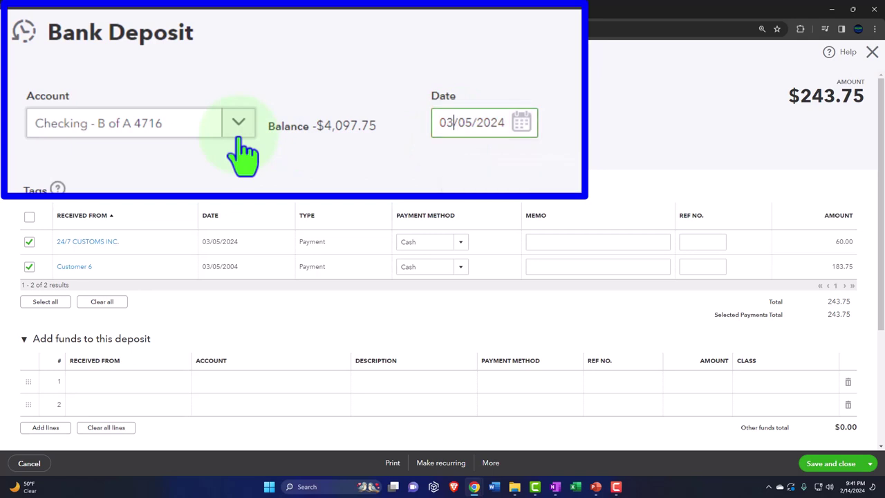
{"action": "key", "text": "Tab"}
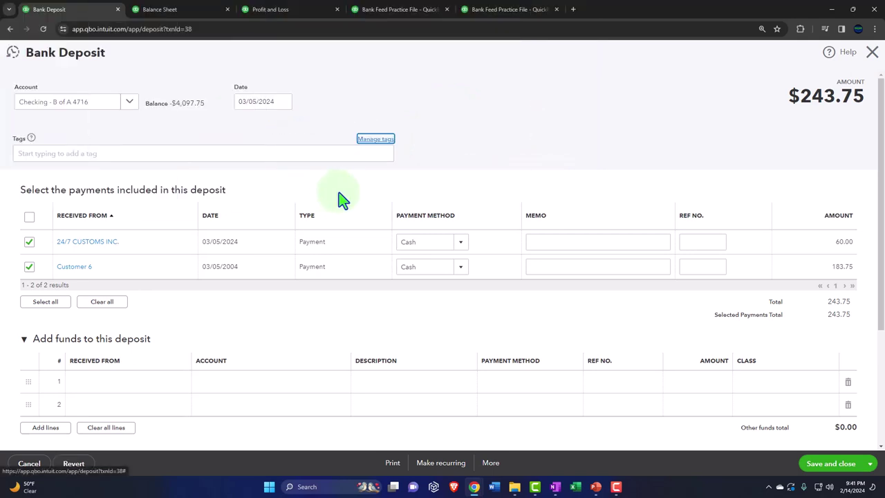
{"action": "scroll", "coordinate": [339, 192], "scroll_direction": "down", "scroll_amount": 1}
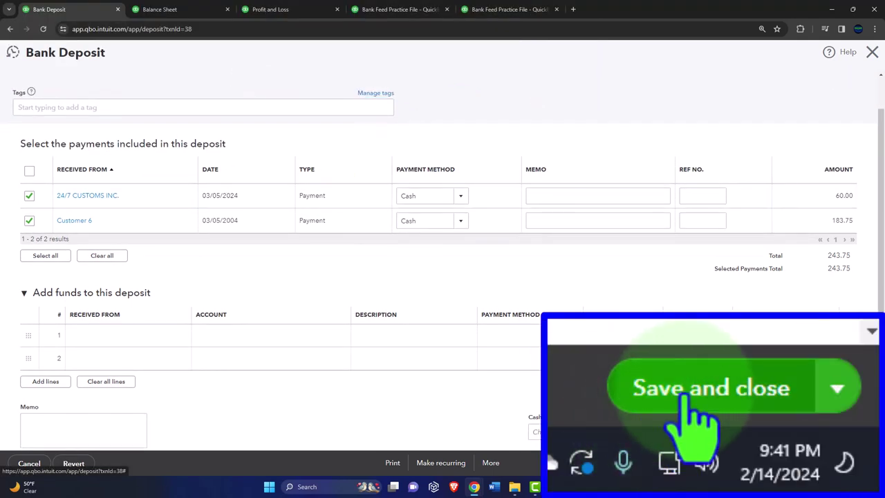
{"action": "left_click", "coordinate": [824, 463]}
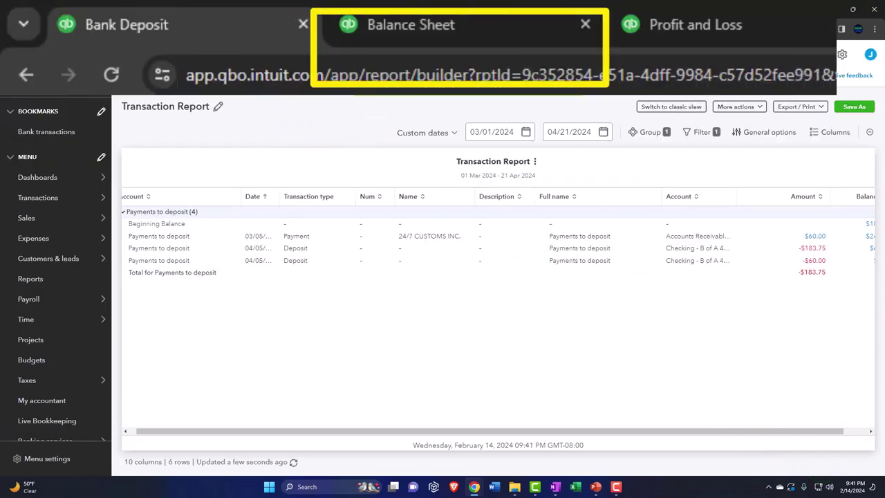
Rerun the Balance Sheet report and examine the March 2024 transaction detail behind Checking - B of A 4716.
{"action": "left_click", "coordinate": [170, 10]}
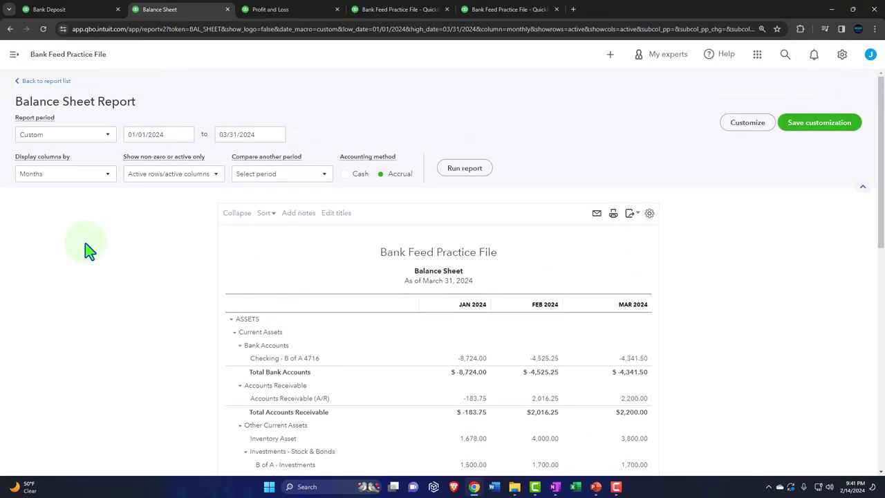
{"action": "left_click", "coordinate": [476, 172]}
{"action": "scroll", "coordinate": [266, 286], "scroll_direction": "down", "scroll_amount": 2}
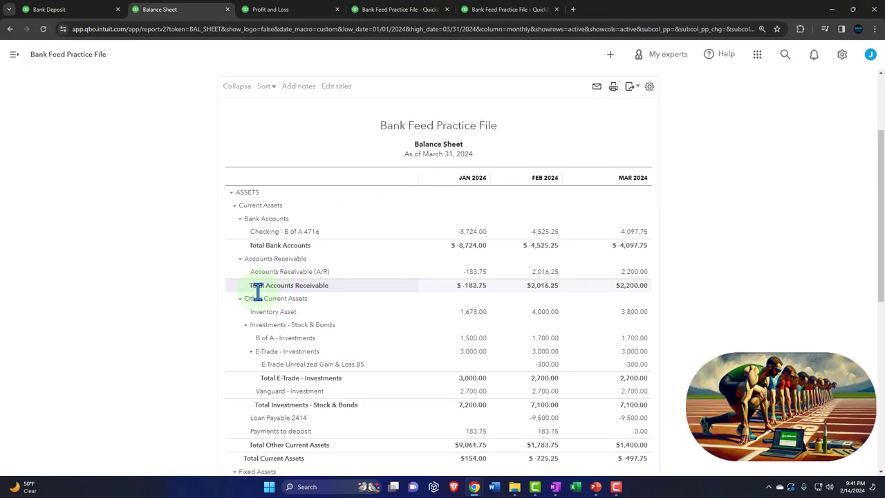
{"action": "key", "text": "ctrl+plus"}
{"action": "key", "text": "ctrl+plus"}
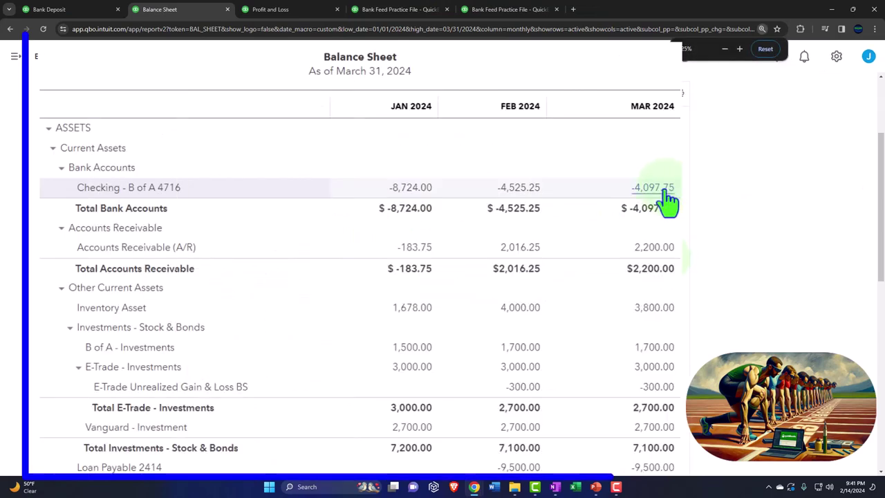
{"action": "left_click", "coordinate": [668, 199]}
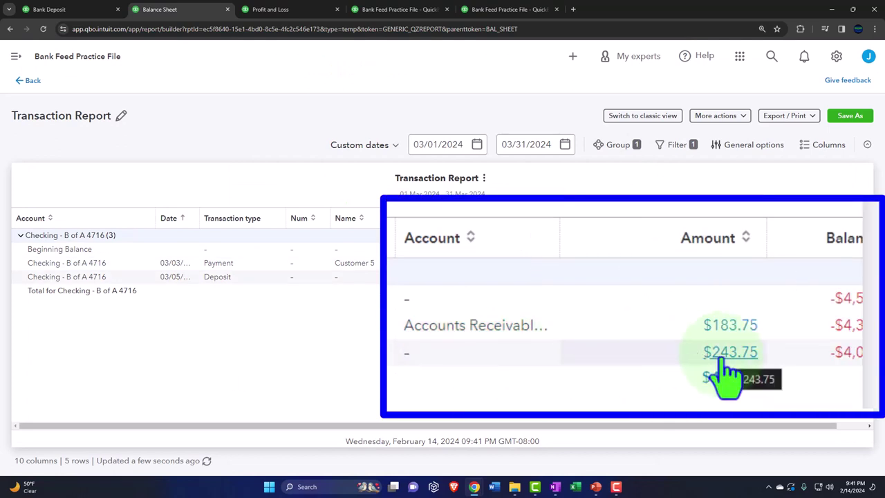
{"action": "left_click", "coordinate": [31, 80]}
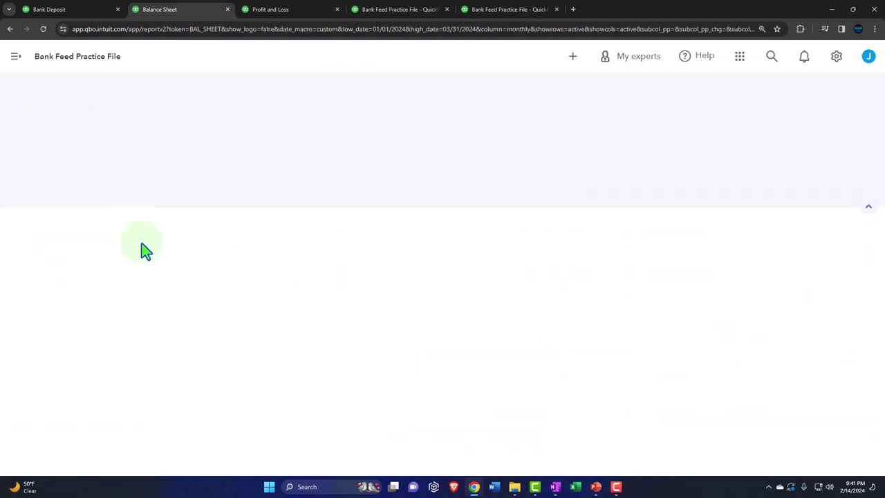
Examine the March 2024 transaction detail behind Payments to deposit and return to the balance sheet.
{"action": "scroll", "coordinate": [170, 330], "scroll_direction": "down", "scroll_amount": 3}
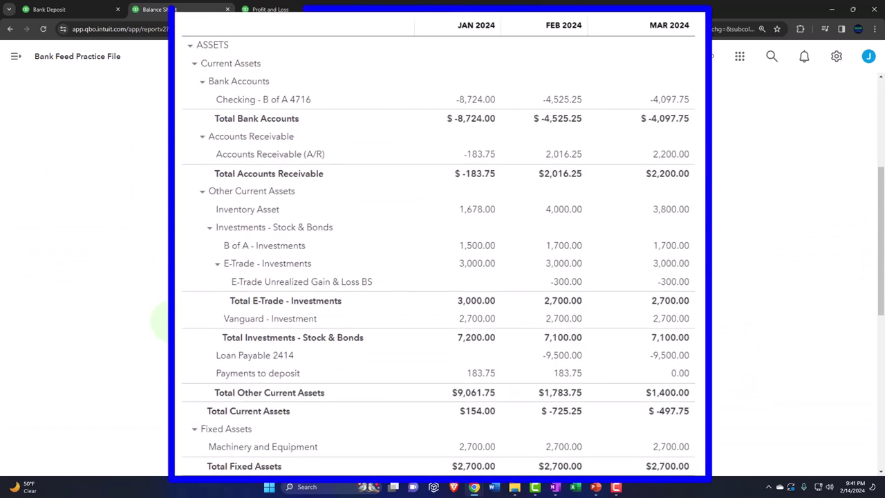
{"action": "left_click", "coordinate": [680, 377]}
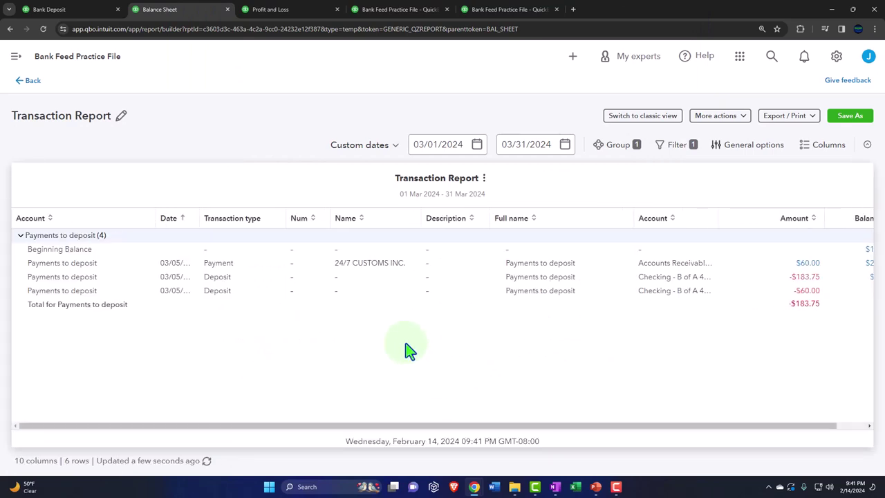
{"action": "left_click", "coordinate": [26, 82]}
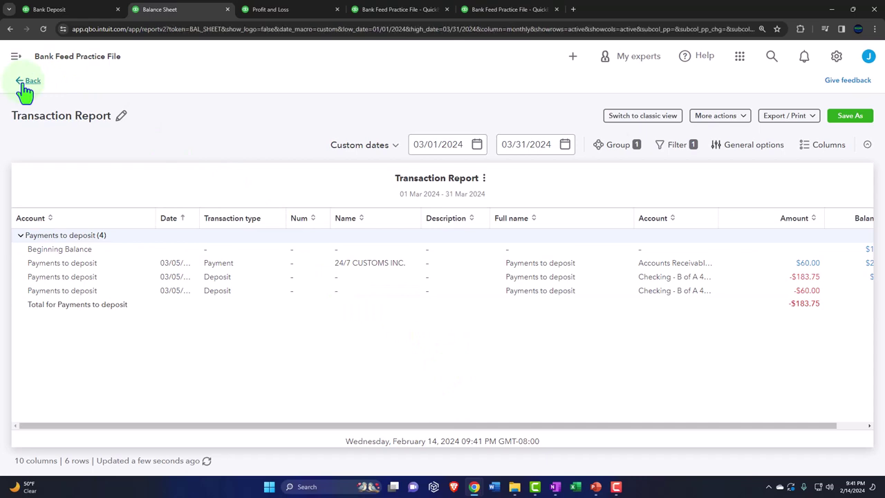
{"action": "scroll", "coordinate": [83, 150], "scroll_direction": "down", "scroll_amount": 3}
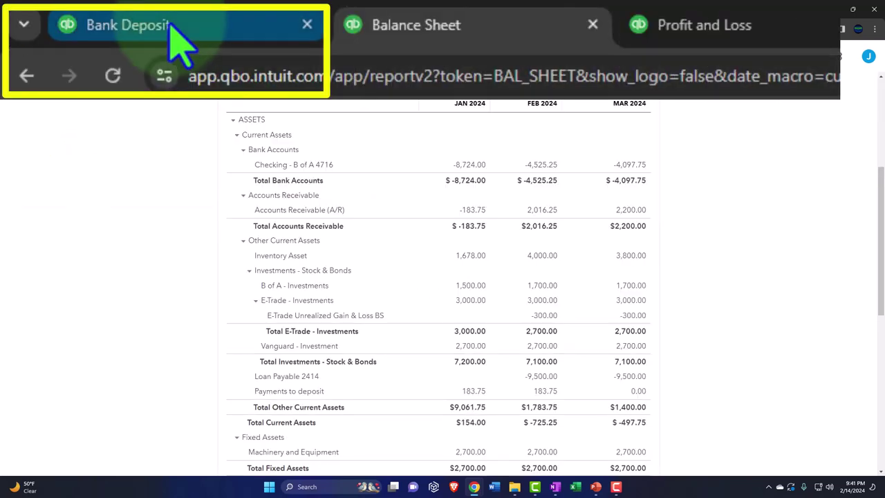
Go back to the bank transactions list and expand the 03/05/2024 Cash Deposited transaction to view its suggested match.
{"action": "left_click", "coordinate": [65, 11]}
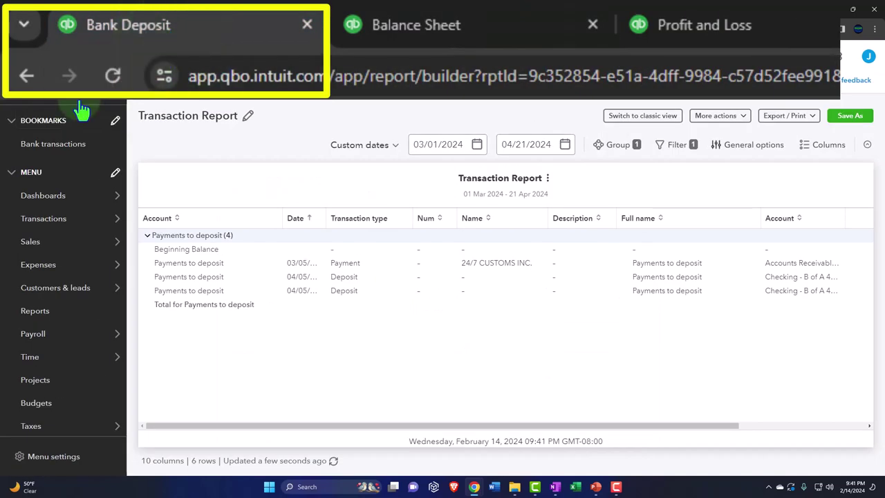
{"action": "mouse_move", "coordinate": [63, 222]}
{"action": "left_click", "coordinate": [90, 121]}
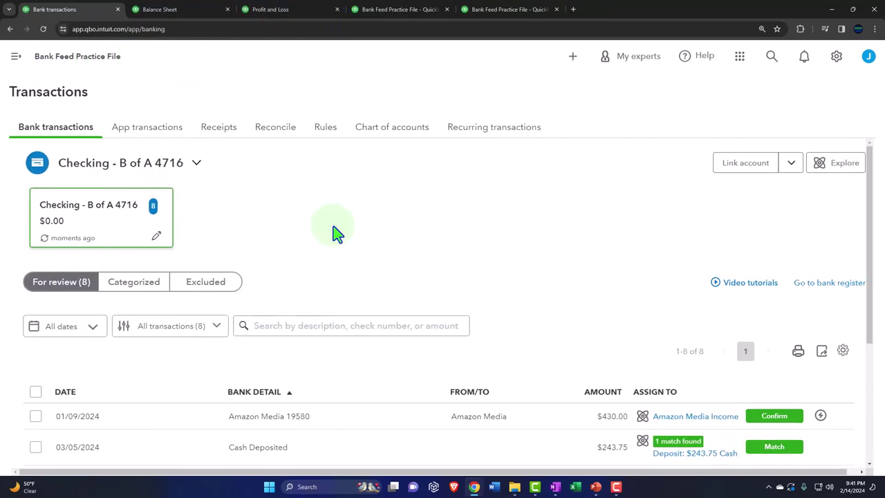
{"action": "scroll", "coordinate": [332, 233], "scroll_direction": "down", "scroll_amount": 2}
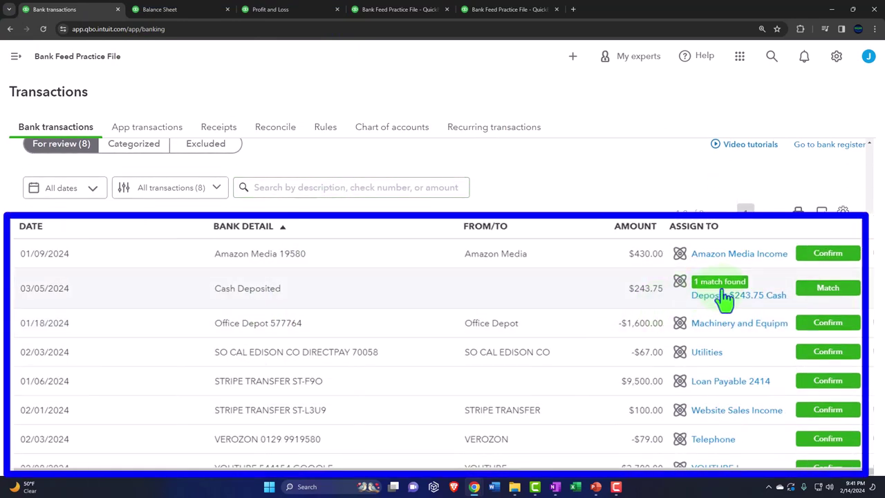
{"action": "left_click", "coordinate": [282, 310]}
{"action": "scroll", "coordinate": [285, 312], "scroll_direction": "down", "scroll_amount": 2}
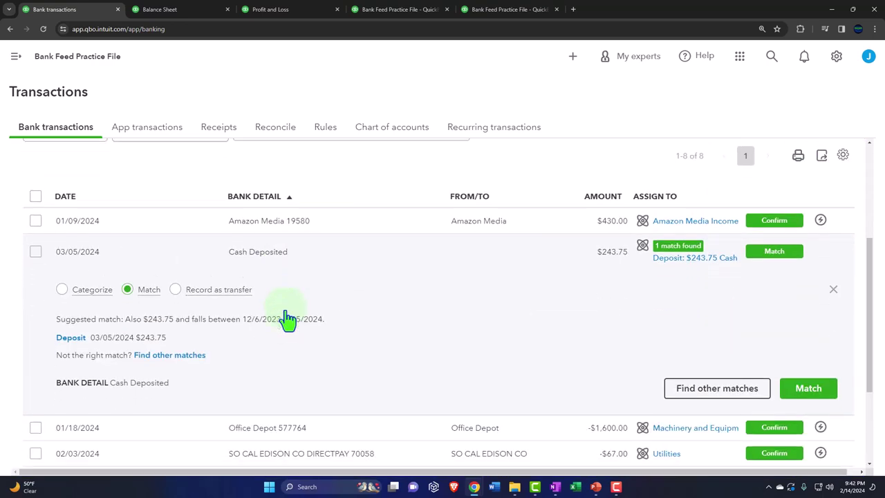
Review the other possible matches for the Cash Deposited transaction and close the search without matching.
{"action": "left_click", "coordinate": [674, 354]}
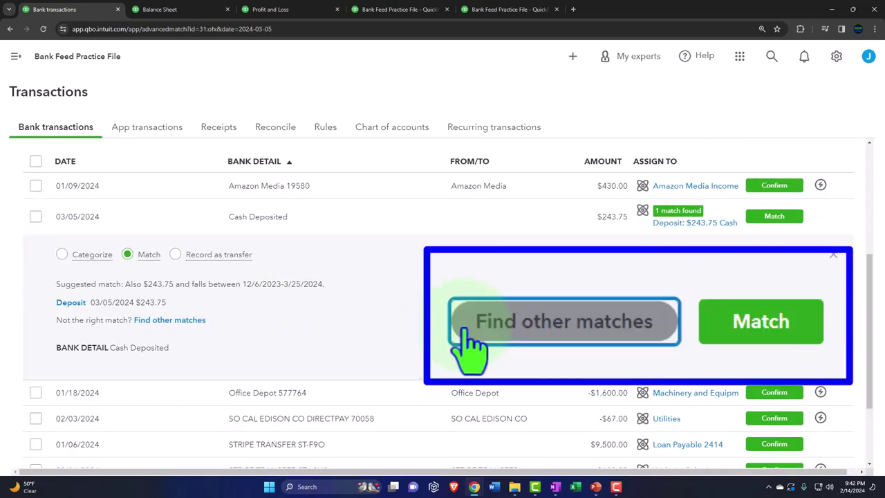
{"action": "scroll", "coordinate": [674, 360], "scroll_direction": "down", "scroll_amount": 1}
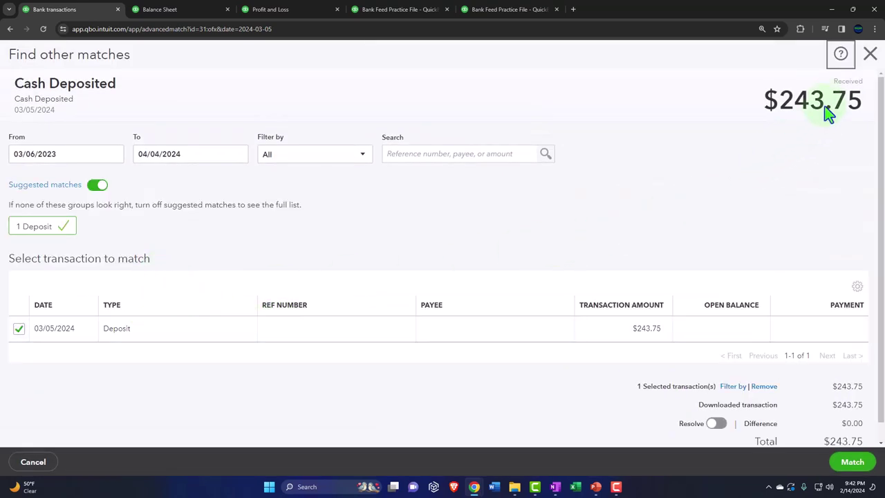
{"action": "left_click", "coordinate": [868, 61]}
{"action": "left_click", "coordinate": [607, 259]}
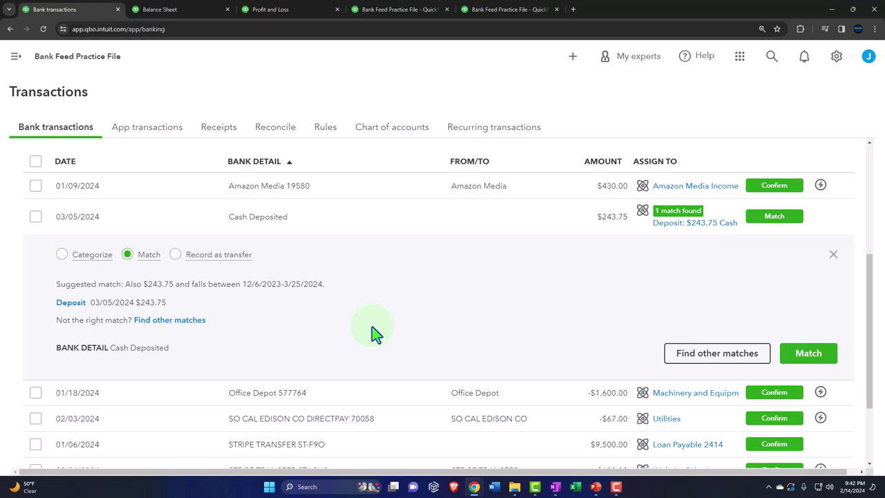
Switch to OneNote to view the QuickBooks Flow Chart page.
{"action": "left_click", "coordinate": [556, 487]}
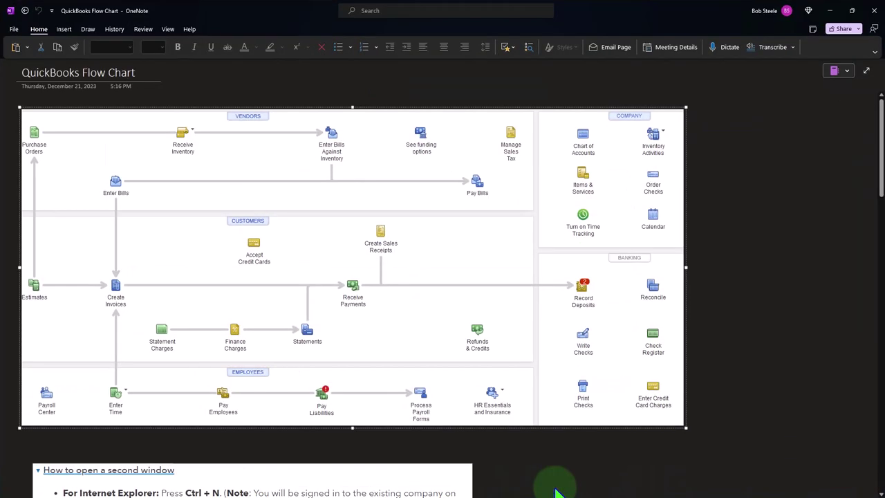